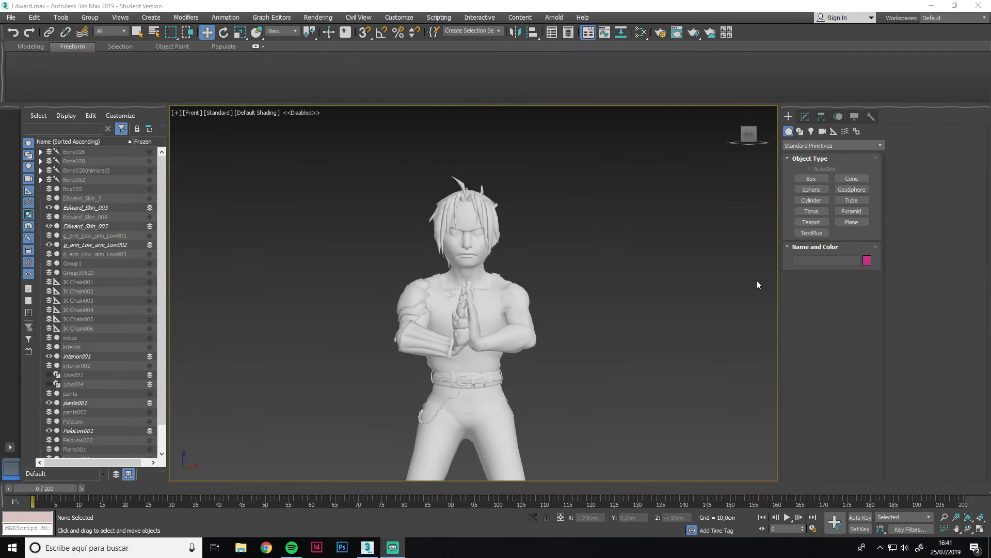
# - Draw the zigzag spline Line005 in the Front viewport, from the character's shoulder out to the right
pyautogui.click(802, 132)
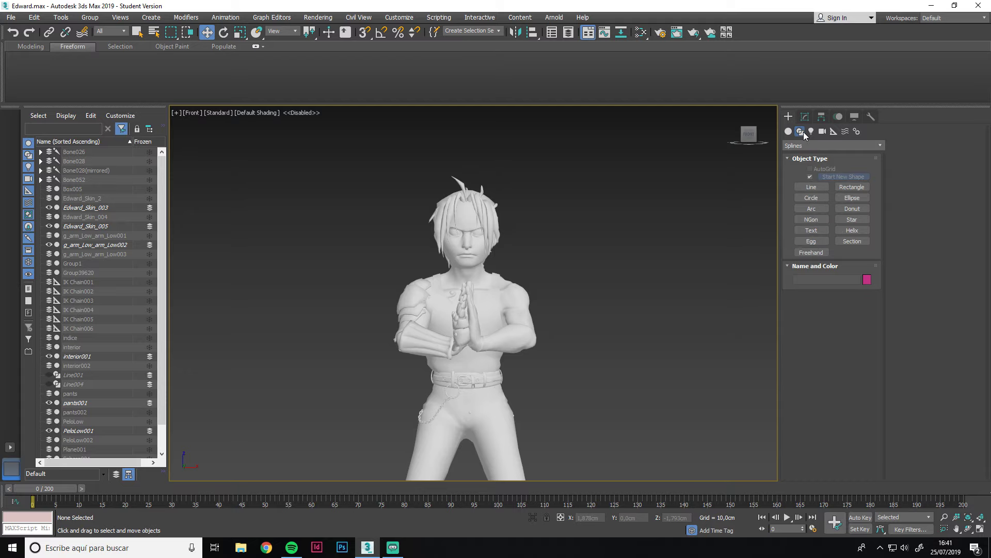
pyautogui.click(811, 188)
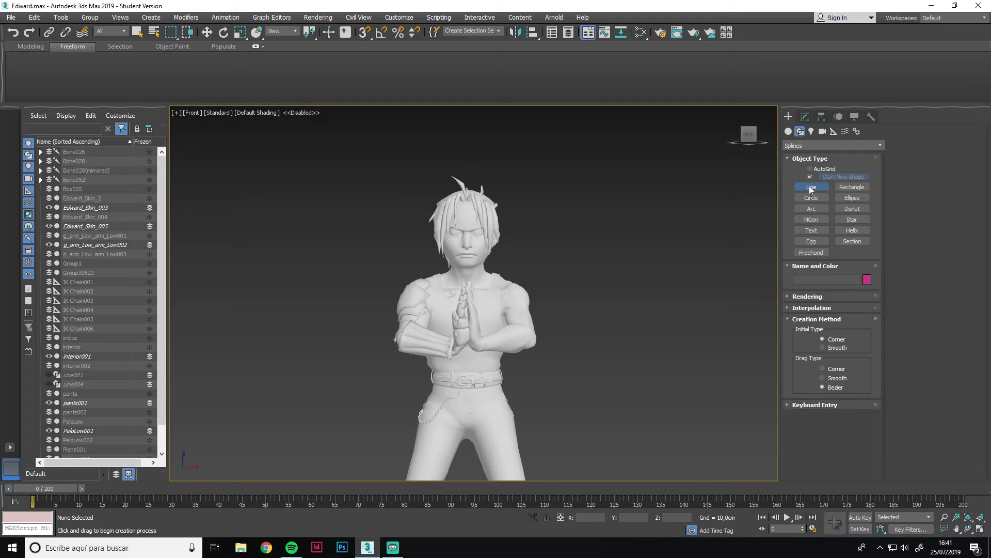
pyautogui.scroll(2, 466, 332)
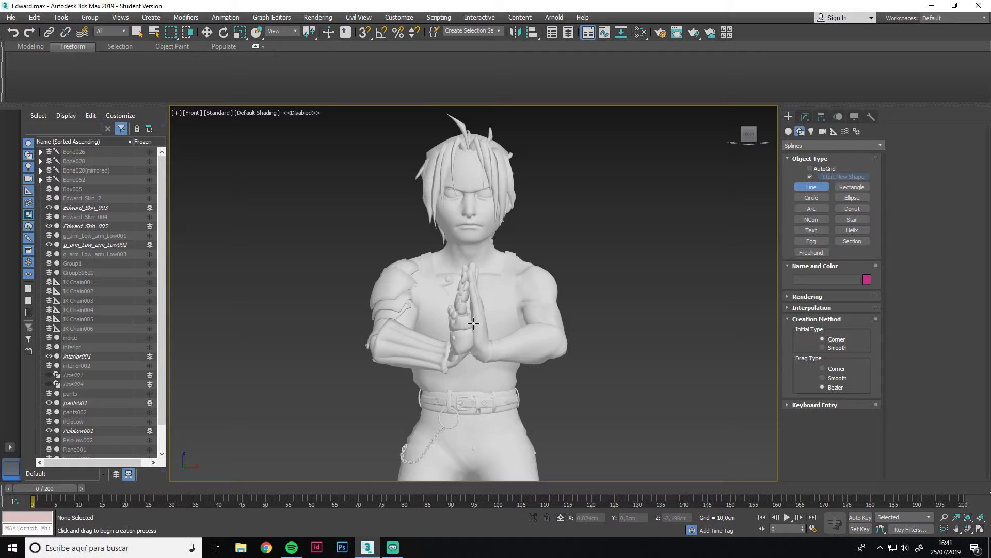
pyautogui.click(471, 327)
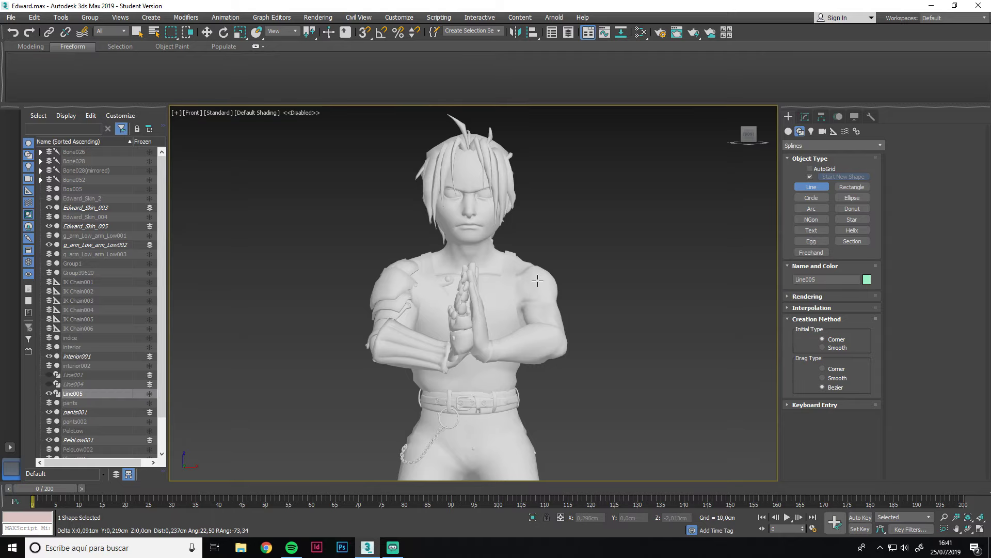
pyautogui.click(608, 252)
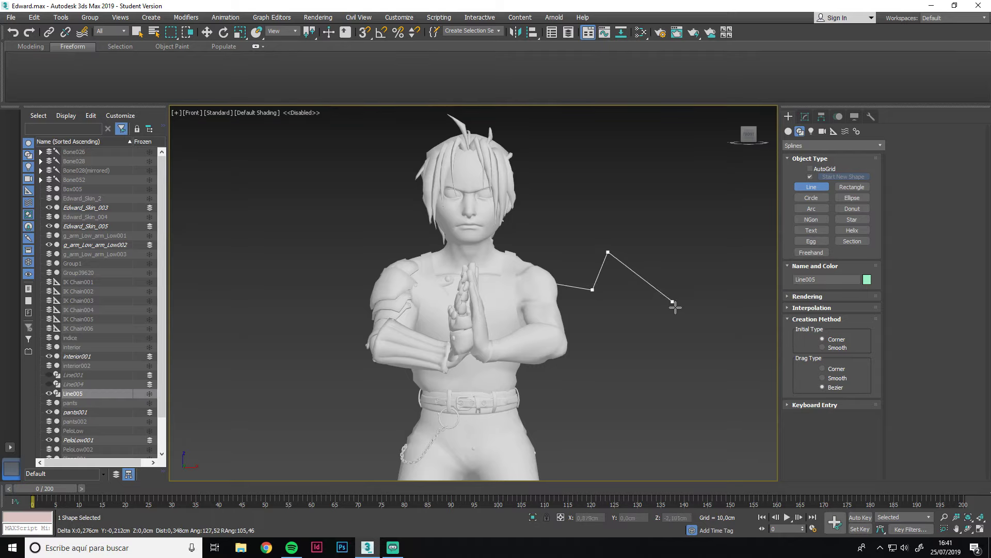
pyautogui.click(728, 243)
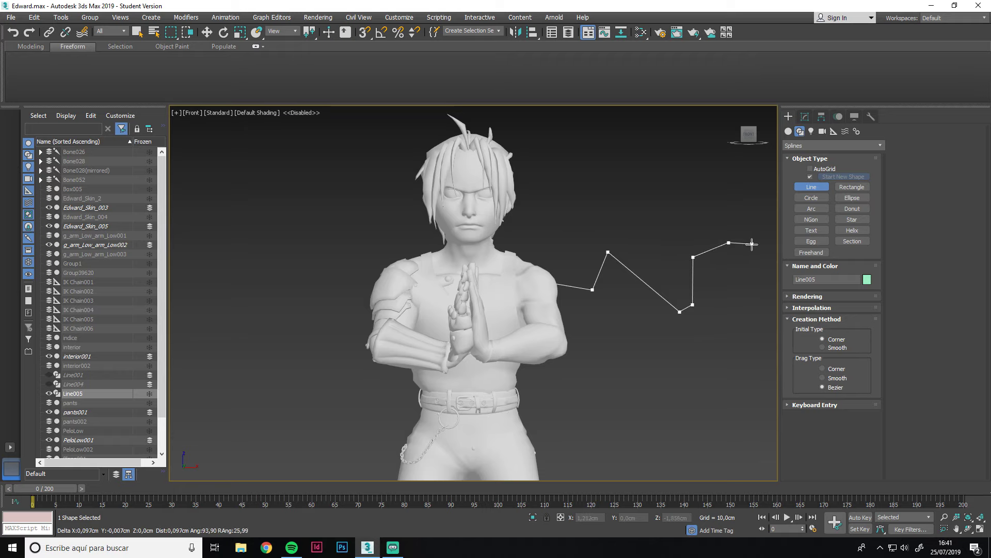
pyautogui.rightClick(771, 281)
# - Enter Vertex sub-object mode on Line005 and shift its points right along X
pyautogui.rightClick(718, 280)
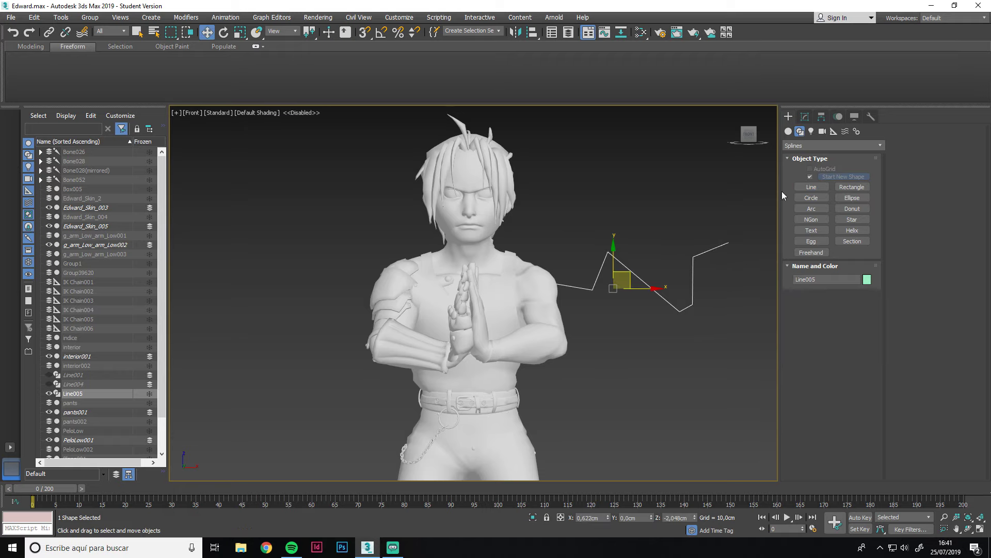
pyautogui.click(804, 117)
pyautogui.click(820, 291)
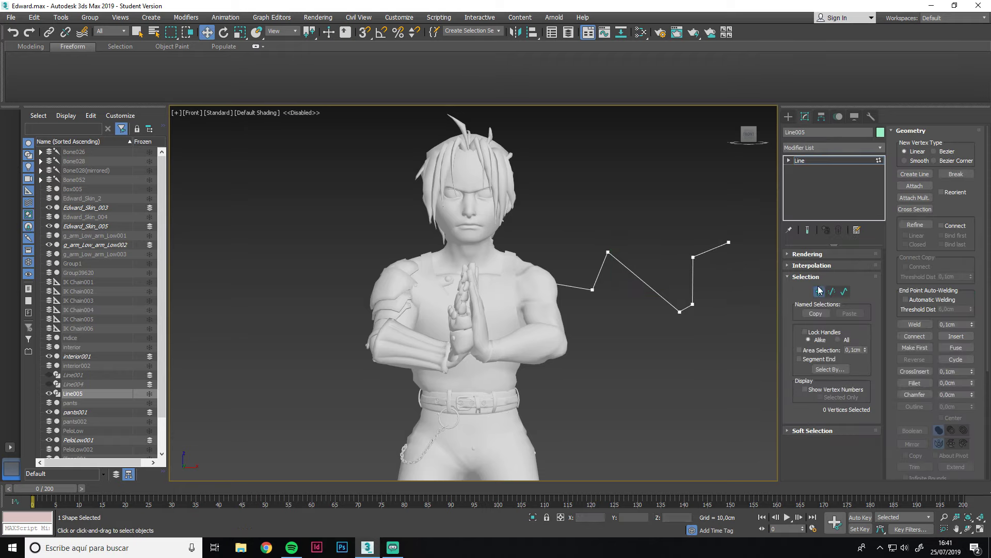
pyautogui.keyDown('alt'); pyautogui.moveTo(609, 308); pyautogui.dragTo(649, 290, button='middle'); pyautogui.keyUp('alt')
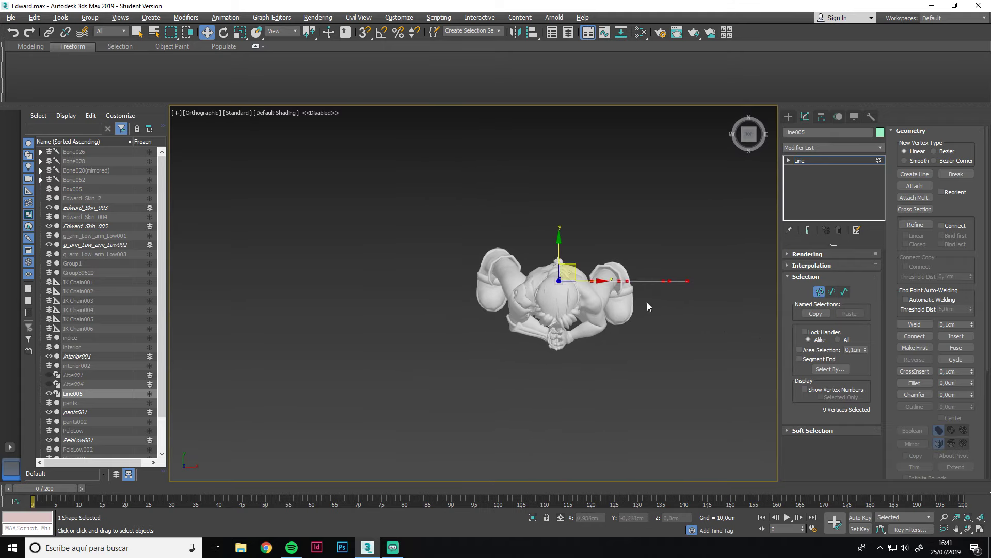
pyautogui.moveTo(559, 245)
pyautogui.mouseDown()
pyautogui.moveTo(588, 242)
pyautogui.moveTo(594, 300)
pyautogui.mouseUp()
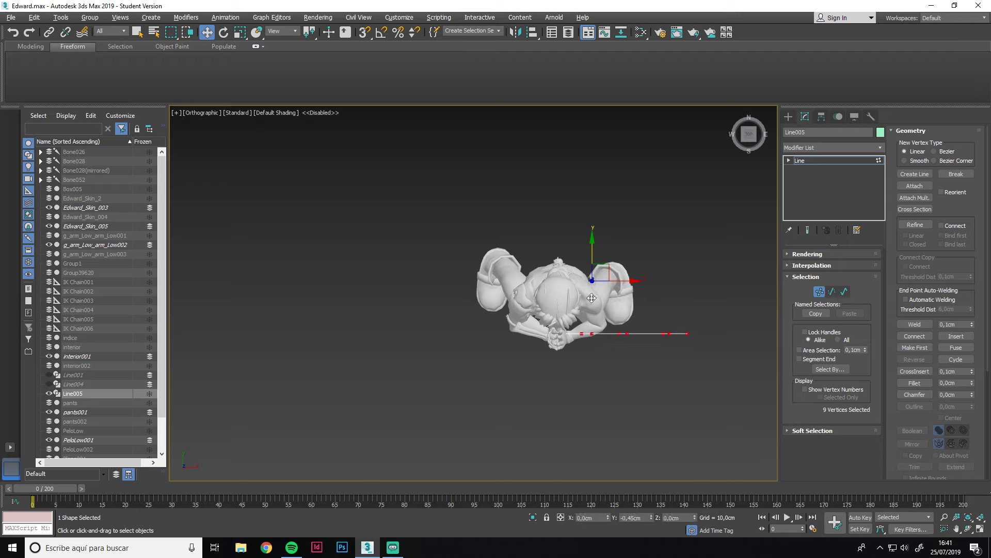
# - Reselect Line005's vertices from several angles so the line starts at the clasped hands
pyautogui.scroll(5, 580, 338)
pyautogui.scroll(3, 589, 353)
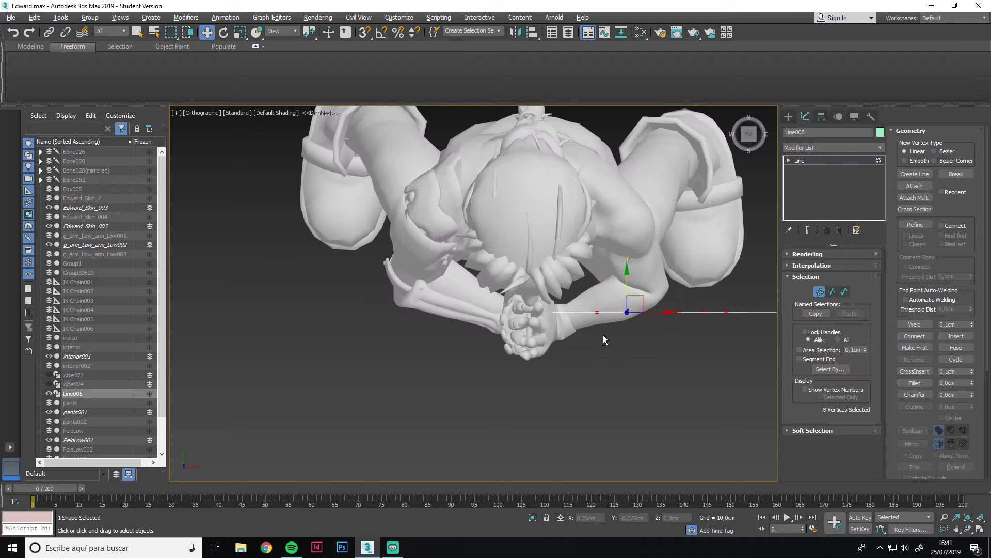
pyautogui.scroll(-2, 603, 334)
pyautogui.scroll(-2, 568, 310)
pyautogui.click(660, 278)
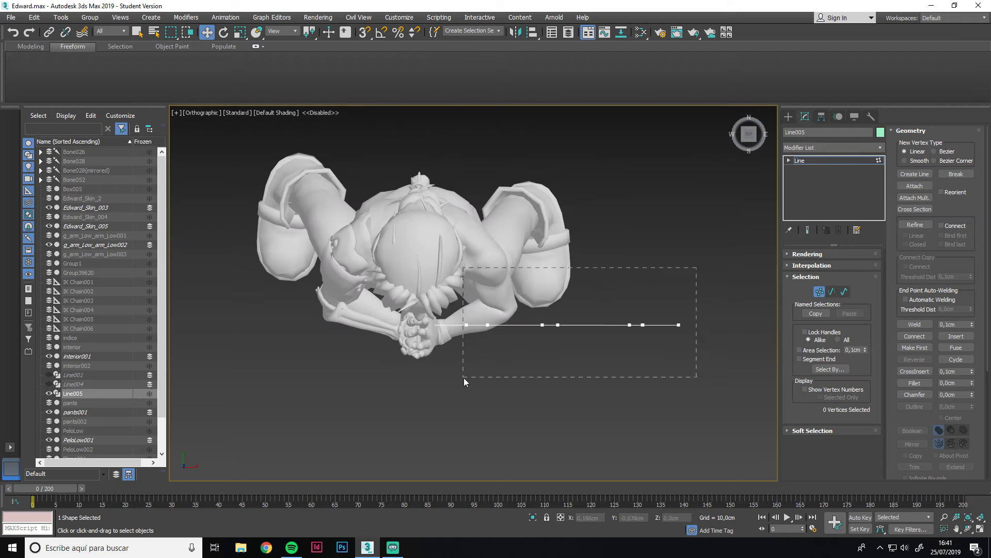
pyautogui.moveTo(472, 380); pyautogui.dragTo(464, 377)
pyautogui.moveTo(463, 377)
pyautogui.keyDown('alt'); pyautogui.mouseDown(button='middle')
pyautogui.moveTo(454, 345)
pyautogui.moveTo(516, 288)
pyautogui.mouseUp(button='middle'); pyautogui.keyUp('alt')
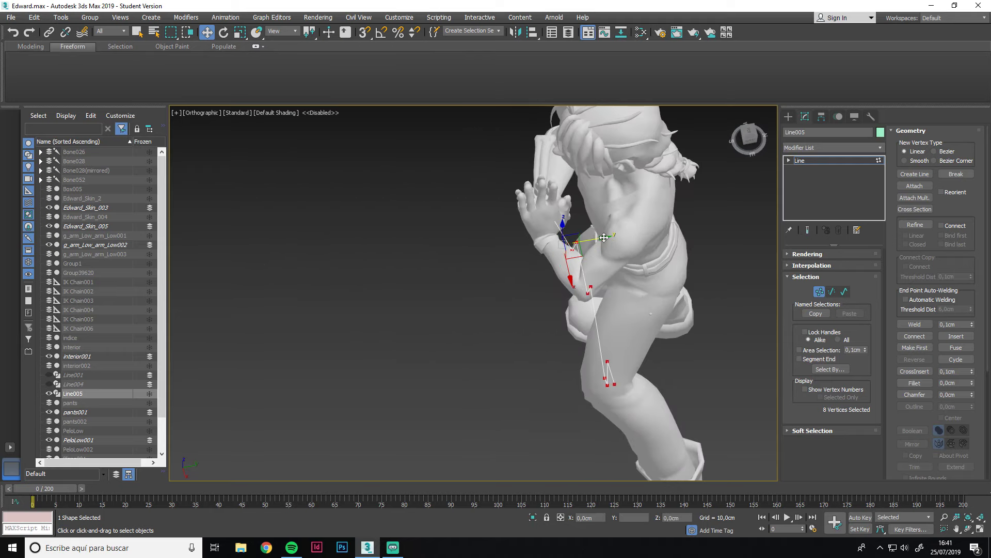
pyautogui.moveTo(590, 243)
pyautogui.keyDown('alt'); pyautogui.mouseDown(button='middle')
pyautogui.moveTo(668, 218)
pyautogui.moveTo(521, 399)
pyautogui.mouseUp(button='middle'); pyautogui.keyUp('alt')
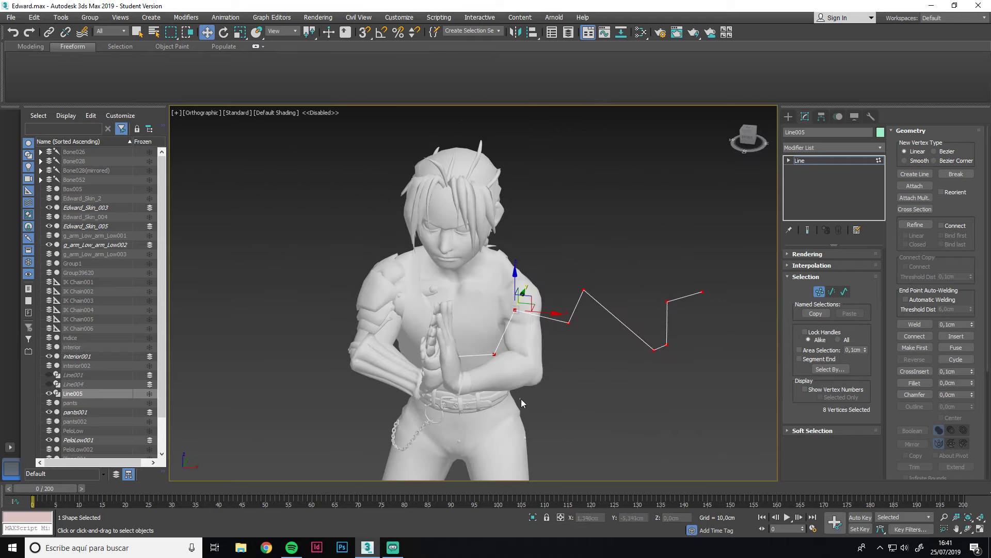
pyautogui.moveTo(475, 343); pyautogui.dragTo(474, 341)
pyautogui.moveTo(474, 341)
pyautogui.keyDown('alt'); pyautogui.mouseDown(button='middle')
pyautogui.moveTo(459, 386)
pyautogui.moveTo(525, 356)
pyautogui.moveTo(550, 322)
pyautogui.moveTo(572, 361)
pyautogui.moveTo(504, 331)
pyautogui.mouseUp(button='middle'); pyautogui.keyUp('alt')
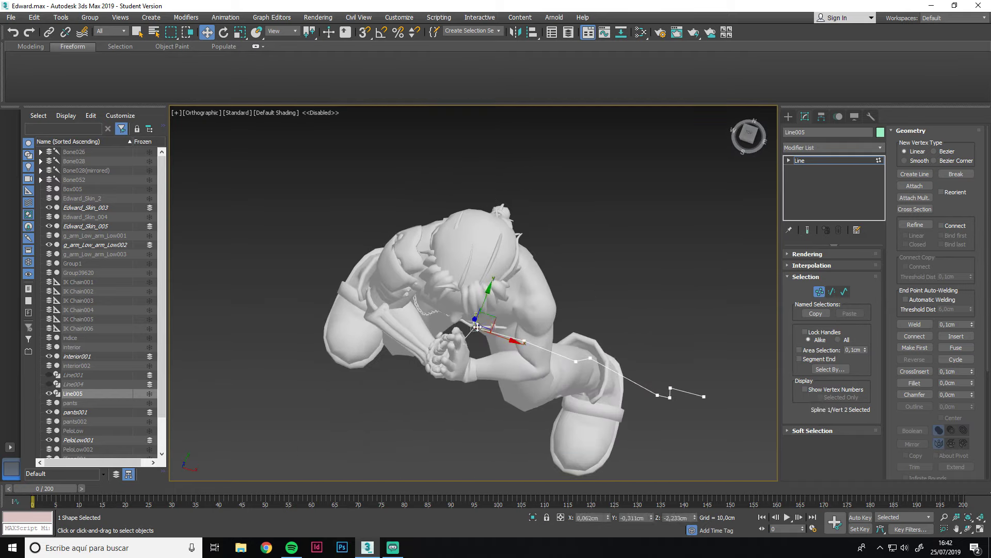
# - Nudge Line005's second vertex and raise its third vertex slightly
pyautogui.moveTo(492, 320); pyautogui.dragTo(507, 329)
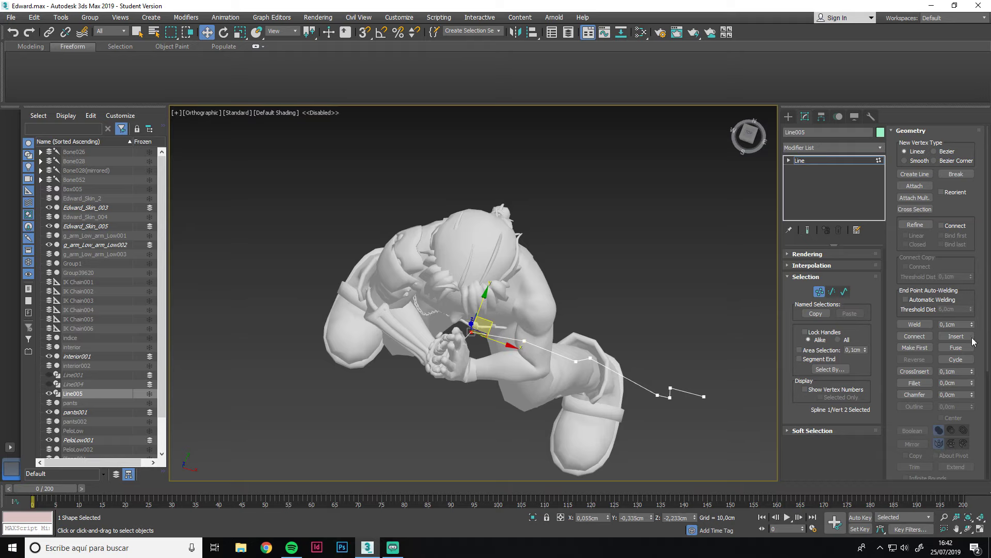
pyautogui.click(923, 226)
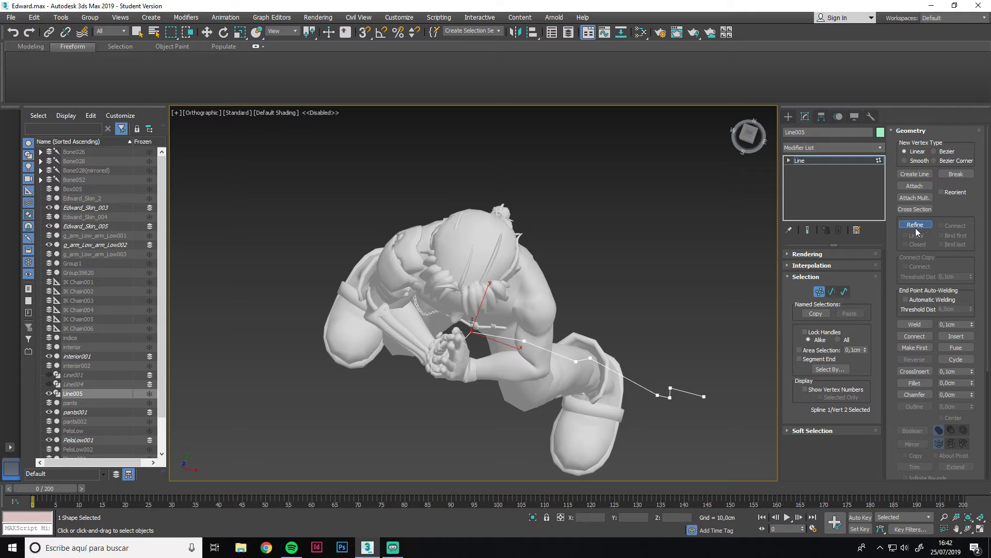
pyautogui.rightClick(499, 337)
pyautogui.click(524, 341)
pyautogui.moveTo(524, 341)
pyautogui.keyDown('alt'); pyautogui.mouseDown(button='middle')
pyautogui.moveTo(526, 327)
pyautogui.moveTo(497, 329)
pyautogui.mouseUp(button='middle'); pyautogui.keyUp('alt')
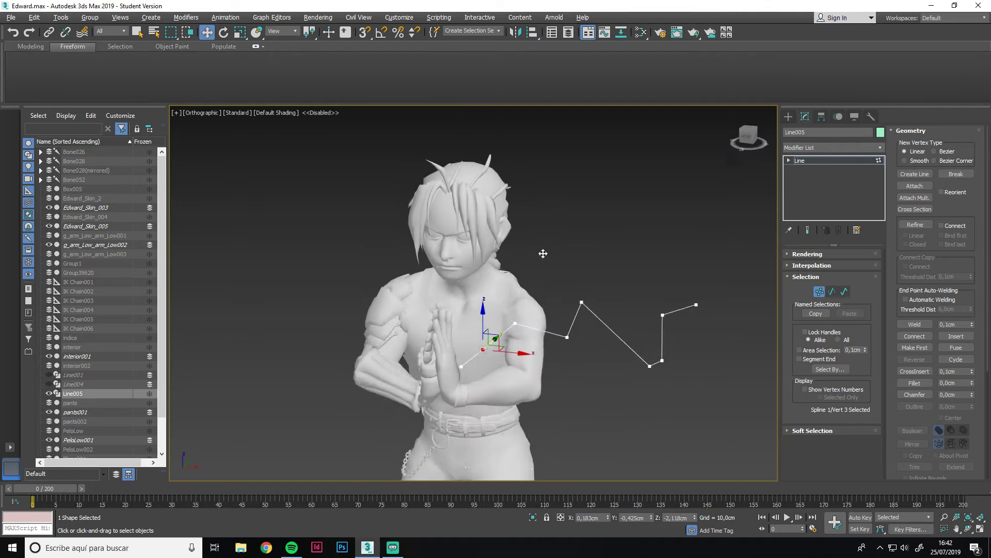
pyautogui.moveTo(482, 324); pyautogui.dragTo(483, 312)
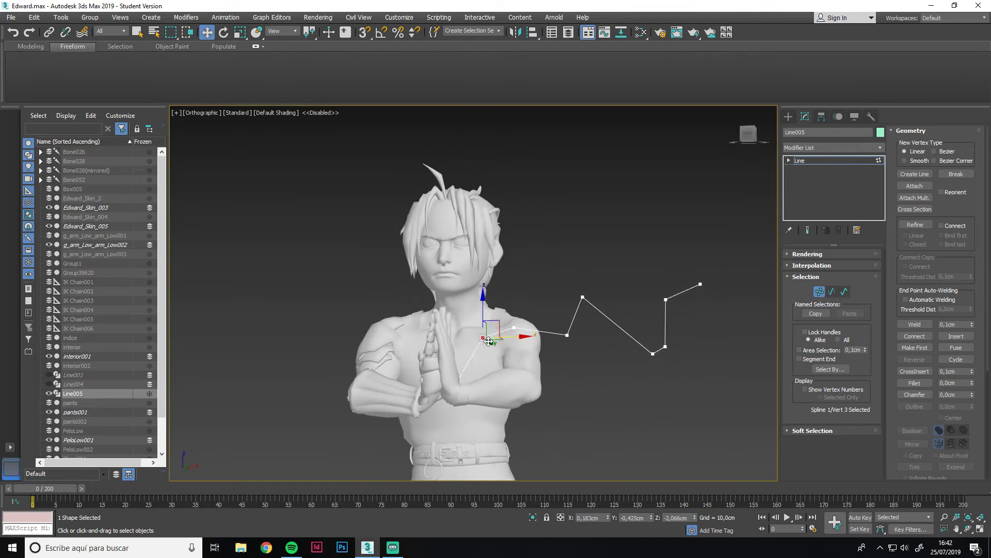
# - Adjust vertices four through nine, lowering the seventh and eighth for a sharper zigzag
pyautogui.click(513, 327)
pyautogui.moveTo(514, 327)
pyautogui.keyDown('alt'); pyautogui.mouseDown(button='middle')
pyautogui.moveTo(519, 302)
pyautogui.moveTo(532, 302)
pyautogui.mouseUp(button='middle'); pyautogui.keyUp('alt')
pyautogui.click(506, 328)
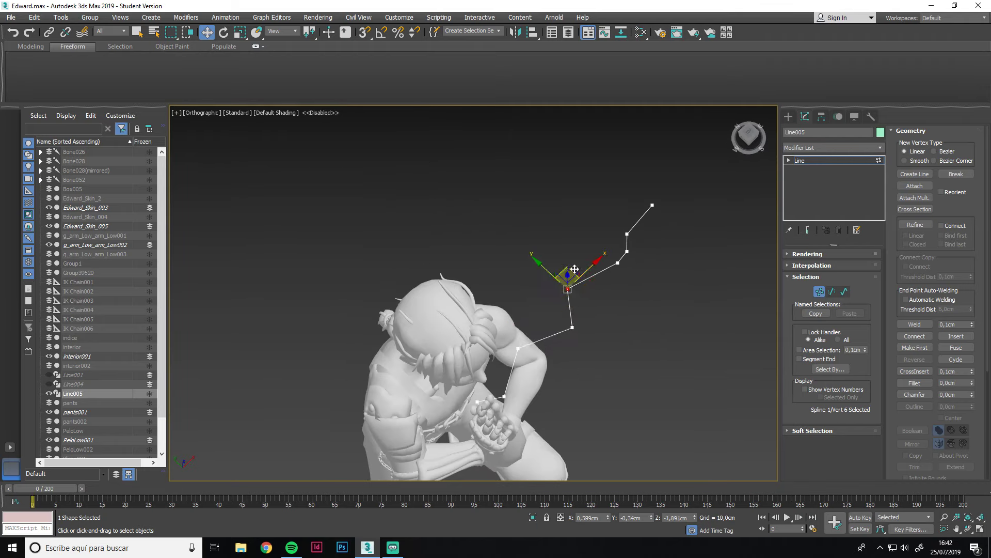
pyautogui.click(618, 263)
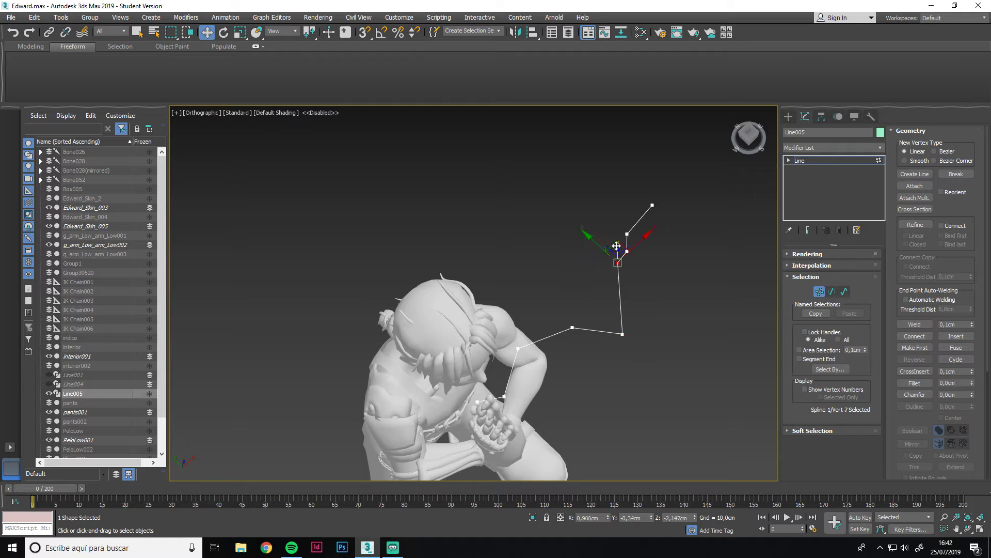
pyautogui.moveTo(624, 269); pyautogui.dragTo(626, 301)
pyautogui.click(627, 252)
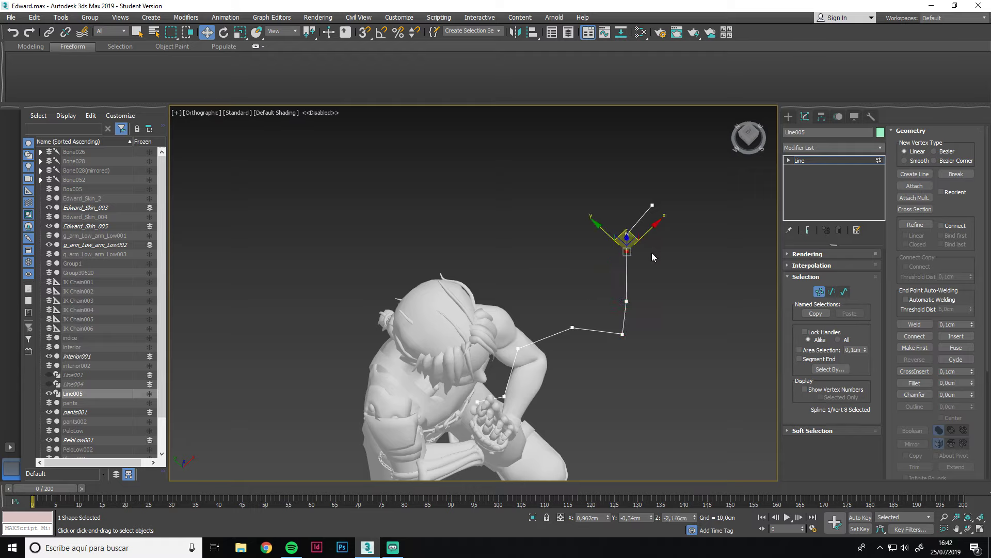
pyautogui.moveTo(627, 233); pyautogui.dragTo(618, 238)
pyautogui.click(627, 233)
pyautogui.moveTo(655, 238)
pyautogui.keyDown('alt'); pyautogui.mouseDown(button='middle')
pyautogui.moveTo(693, 287)
pyautogui.moveTo(614, 245)
pyautogui.moveTo(517, 264)
pyautogui.moveTo(595, 252)
pyautogui.moveTo(609, 231)
pyautogui.moveTo(676, 234)
pyautogui.moveTo(830, 286)
pyautogui.mouseUp(button='middle'); pyautogui.keyUp('alt')
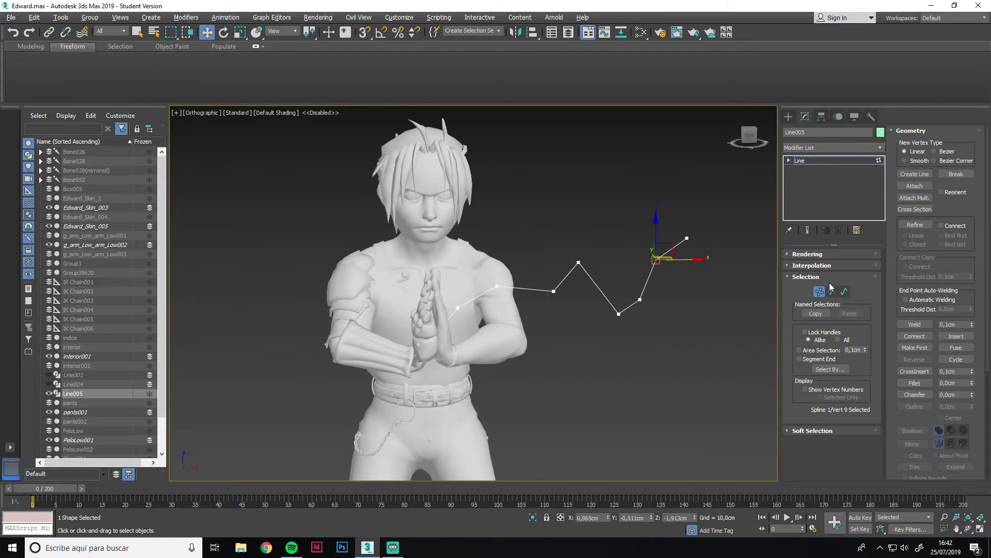
# - Render Line005 in the viewport as a rectangular ribbon 0,11cm wide
pyautogui.click(819, 293)
pyautogui.keyDown('alt'); pyautogui.moveTo(542, 356); pyautogui.dragTo(597, 356, button='middle'); pyautogui.keyUp('alt')
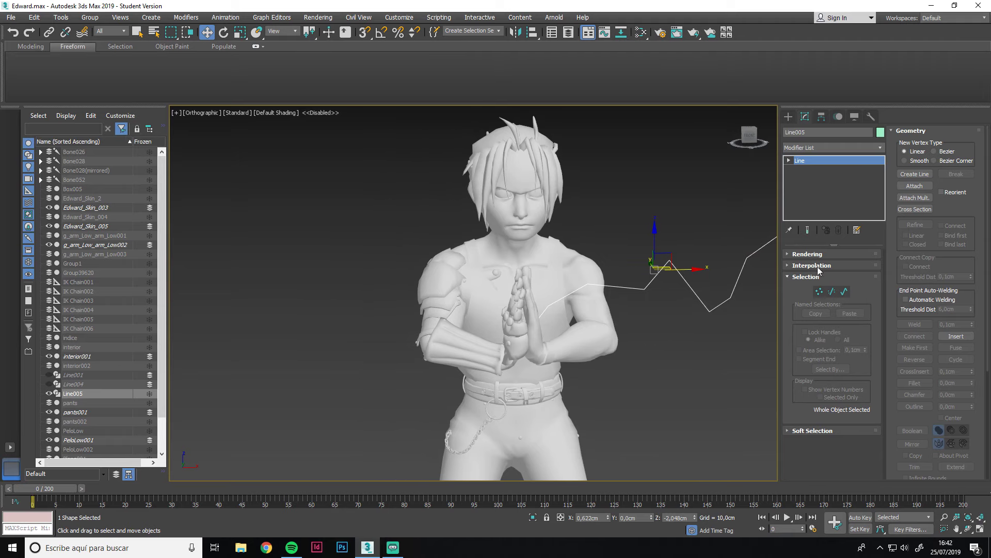
pyautogui.click(805, 254)
pyautogui.click(797, 265)
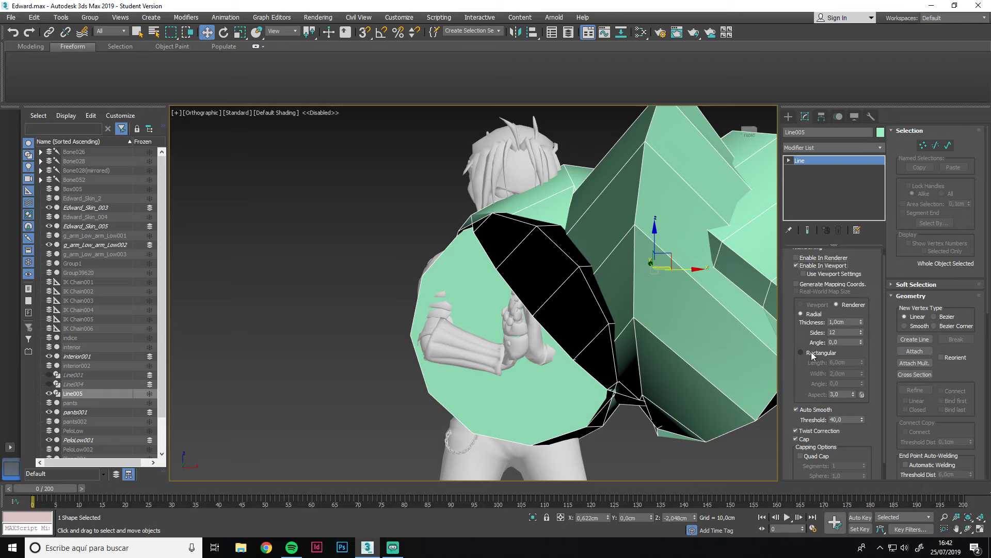
pyautogui.click(800, 352)
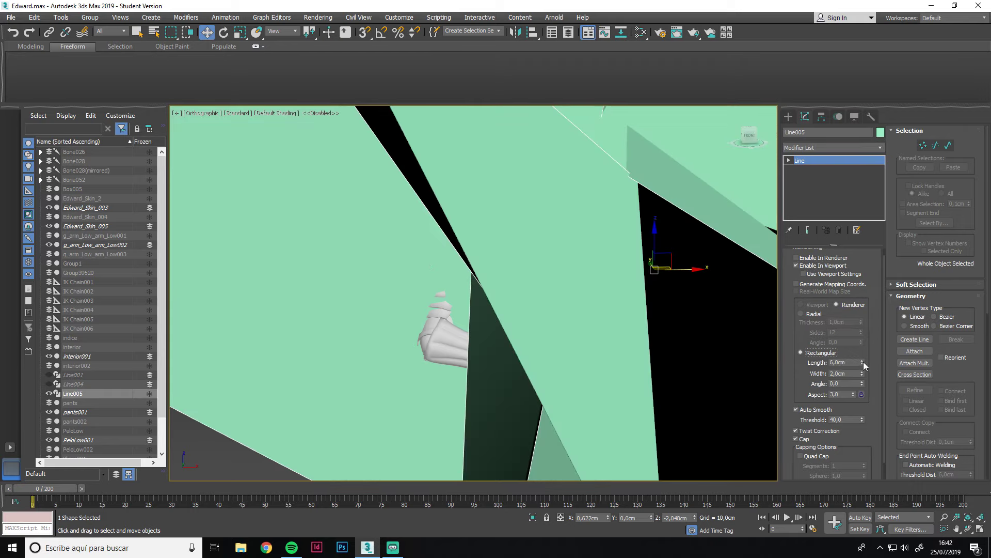
pyautogui.moveTo(862, 362); pyautogui.dragTo(865, 438)
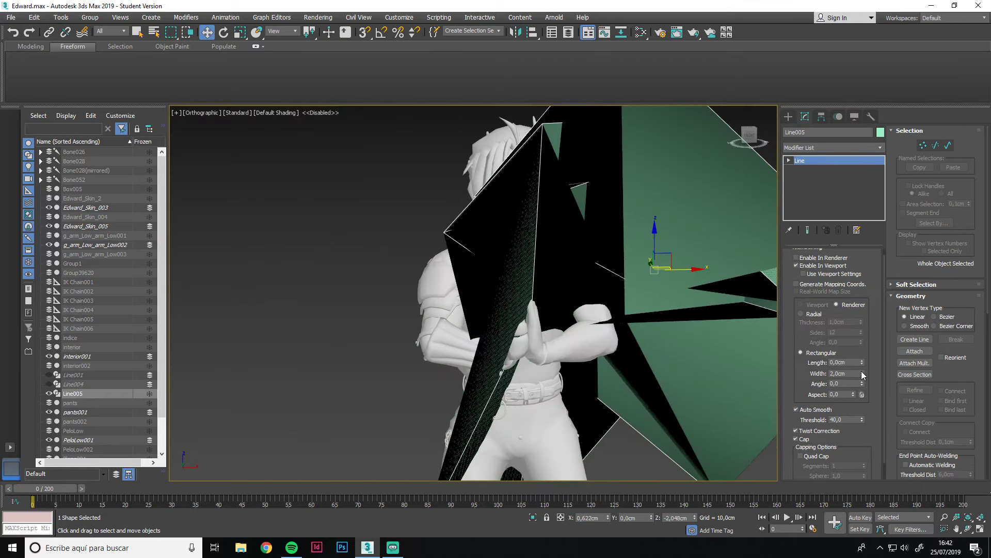
pyautogui.moveTo(862, 374); pyautogui.dragTo(865, 430)
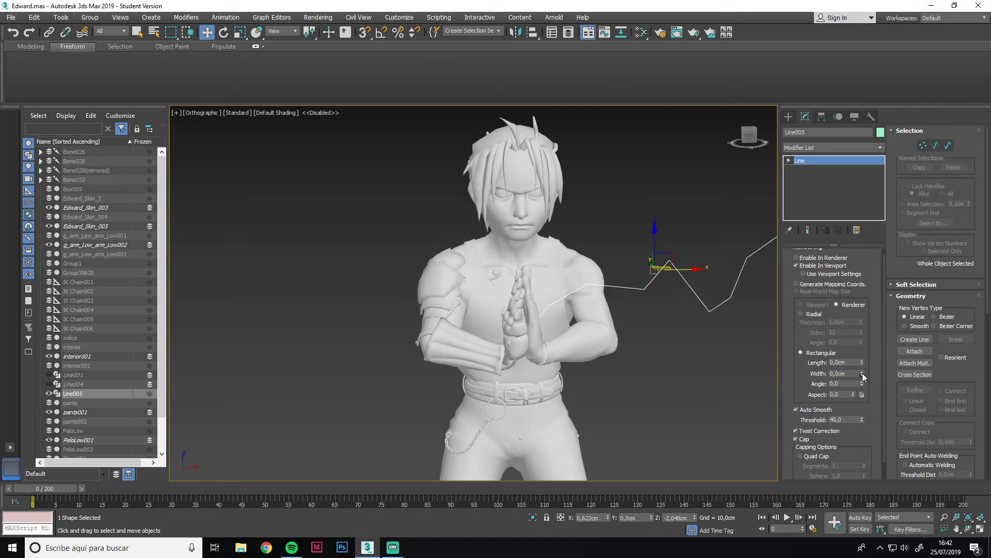
pyautogui.moveTo(863, 376); pyautogui.dragTo(861, 367)
# - Set the ribbon's thickness to 0,01cm and frame it beside the character
pyautogui.moveTo(720, 362)
pyautogui.keyDown('alt'); pyautogui.mouseDown(button='middle')
pyautogui.moveTo(639, 328)
pyautogui.moveTo(588, 323)
pyautogui.mouseUp(button='middle'); pyautogui.keyUp('alt')
pyautogui.scroll(2, 588, 323)
pyautogui.scroll(3, 607, 332)
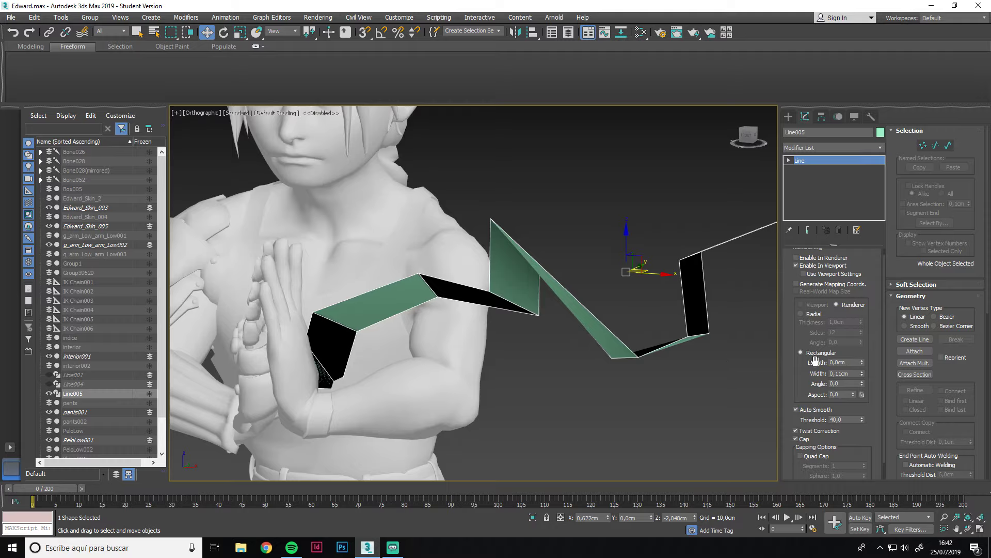
pyautogui.click(863, 361)
pyautogui.moveTo(724, 353)
pyautogui.keyDown('alt'); pyautogui.mouseDown(button='middle')
pyautogui.moveTo(569, 324)
pyautogui.moveTo(635, 317)
pyautogui.moveTo(547, 346)
pyautogui.moveTo(518, 341)
pyautogui.moveTo(594, 344)
pyautogui.mouseUp(button='middle'); pyautogui.keyUp('alt')
pyautogui.scroll(-3, 541, 342)
pyautogui.scroll(2, 610, 345)
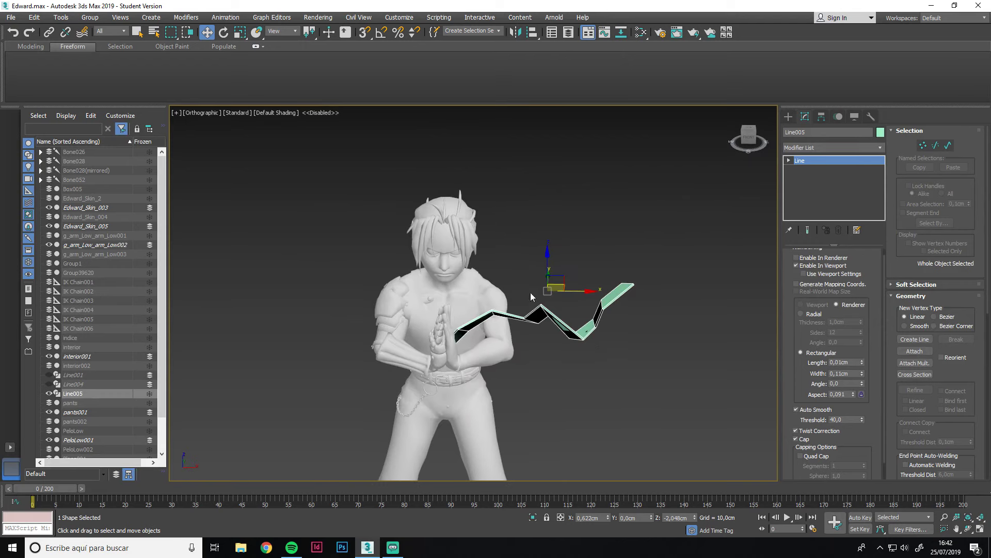
pyautogui.moveTo(532, 295)
pyautogui.keyDown('alt'); pyautogui.mouseDown(button='middle')
pyautogui.moveTo(562, 290)
pyautogui.moveTo(565, 273)
pyautogui.mouseUp(button='middle'); pyautogui.keyUp('alt')
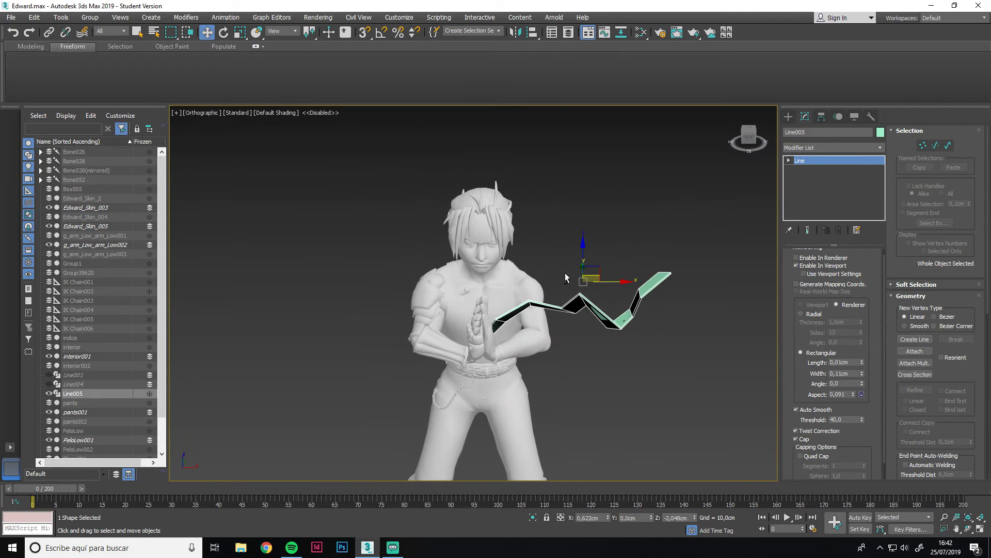
# - Clone Line005 as an independent copy, Line006, with its viewport ribbon display turned off
pyautogui.hotkey('ctrl', 'v')
pyautogui.click(471, 248)
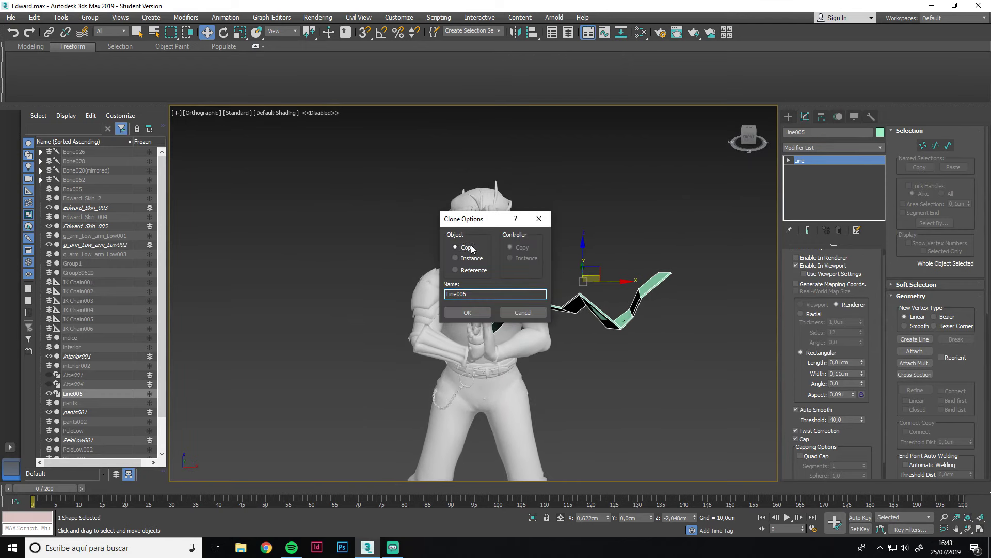
pyautogui.click(467, 312)
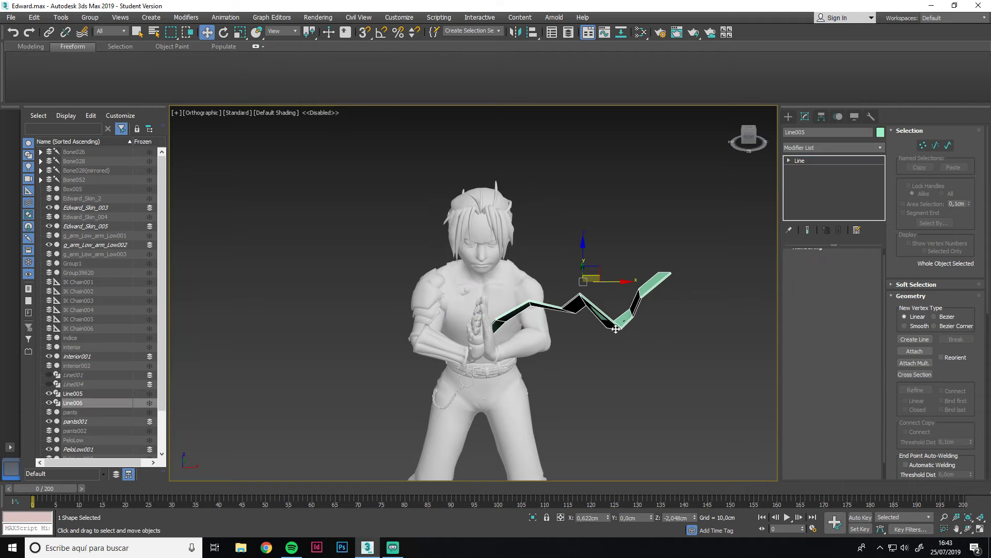
pyautogui.keyDown('alt'); pyautogui.moveTo(613, 328); pyautogui.dragTo(620, 325, button='middle'); pyautogui.keyUp('alt')
pyautogui.click(797, 268)
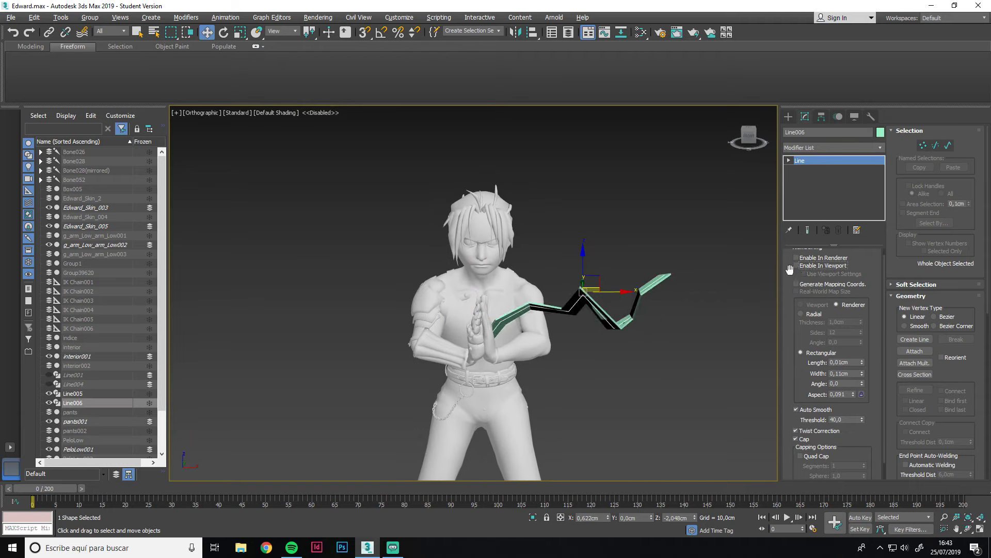
pyautogui.press('1')
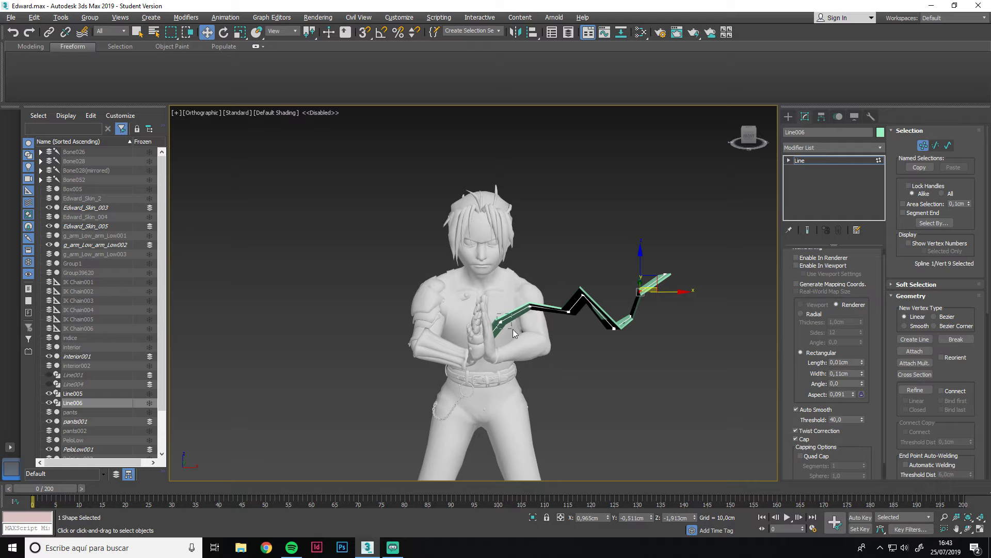
# - Move Line006's vertices across the hands and pull its end out to the character's left
pyautogui.moveTo(514, 333); pyautogui.dragTo(516, 331)
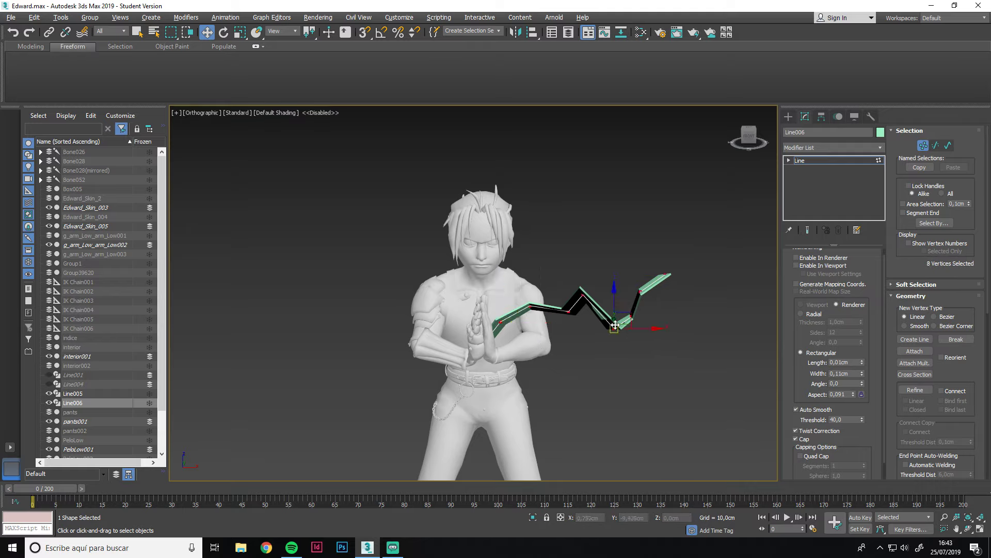
pyautogui.moveTo(584, 300); pyautogui.dragTo(496, 307)
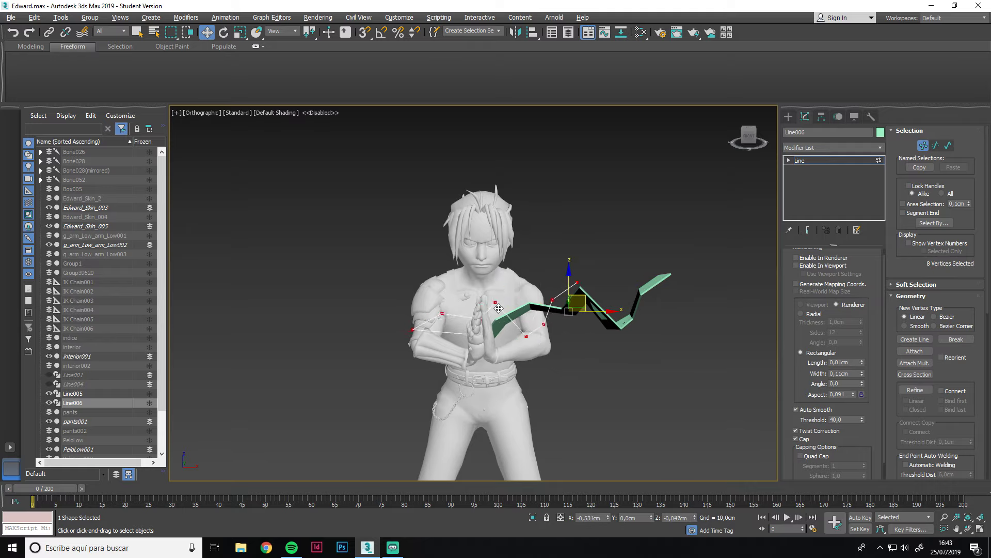
pyautogui.press('e')
pyautogui.press('w')
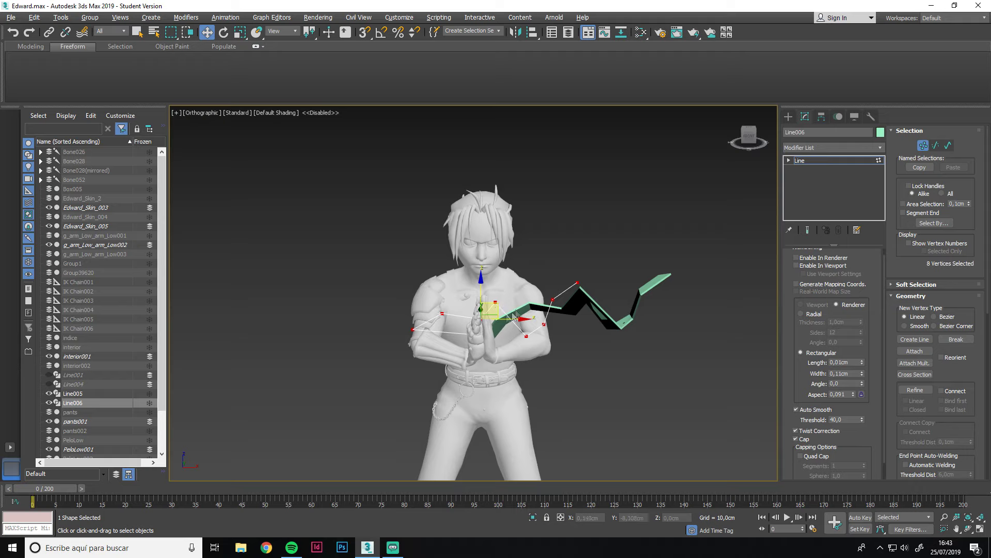
pyautogui.moveTo(495, 310)
pyautogui.mouseDown()
pyautogui.moveTo(480, 289)
pyautogui.moveTo(399, 349)
pyautogui.mouseUp()
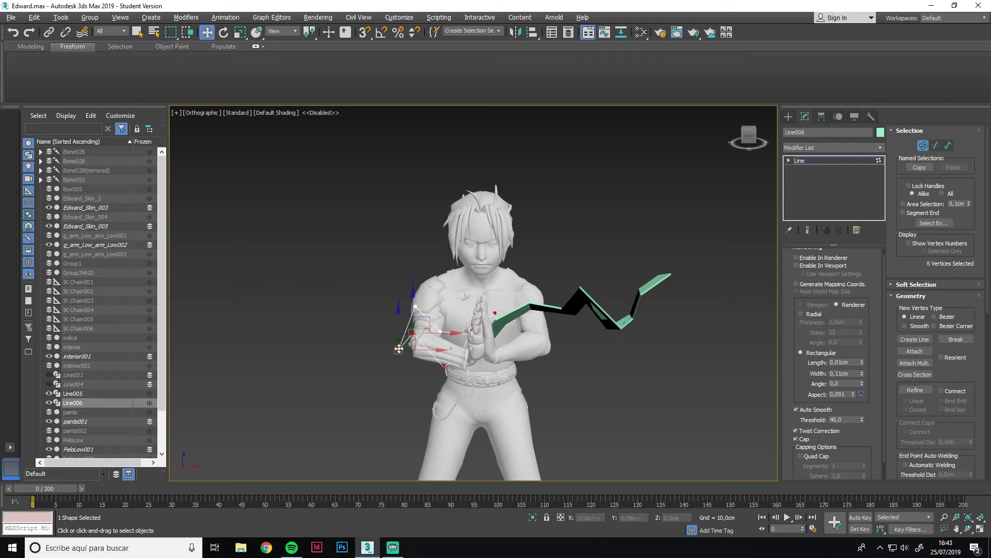
pyautogui.moveTo(430, 315)
pyautogui.mouseDown()
pyautogui.moveTo(368, 337)
pyautogui.moveTo(349, 281)
pyautogui.mouseUp()
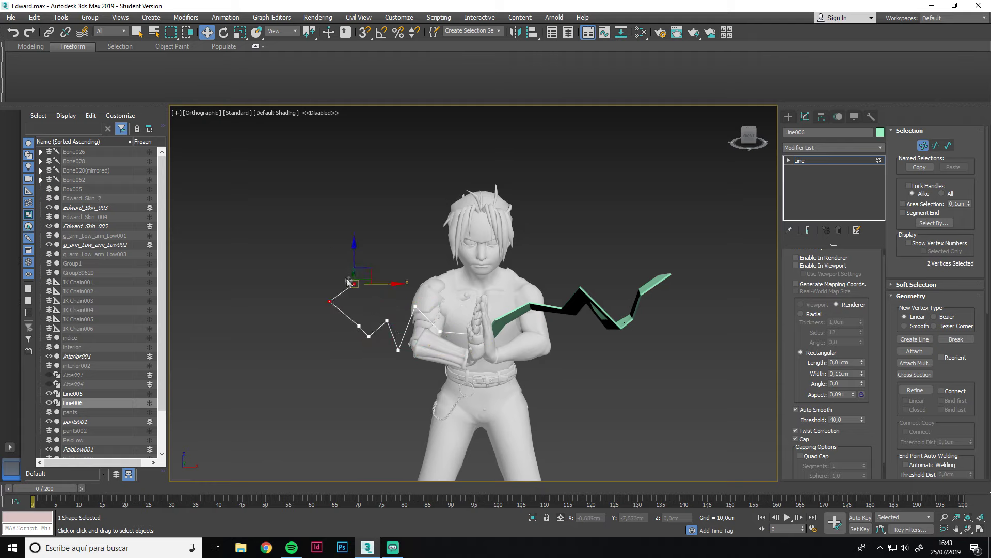
pyautogui.moveTo(395, 272); pyautogui.dragTo(396, 256, button='middle')
# - Fine-tune several more Line006 vertices from a top view, then exit vertex editing
pyautogui.click(404, 321)
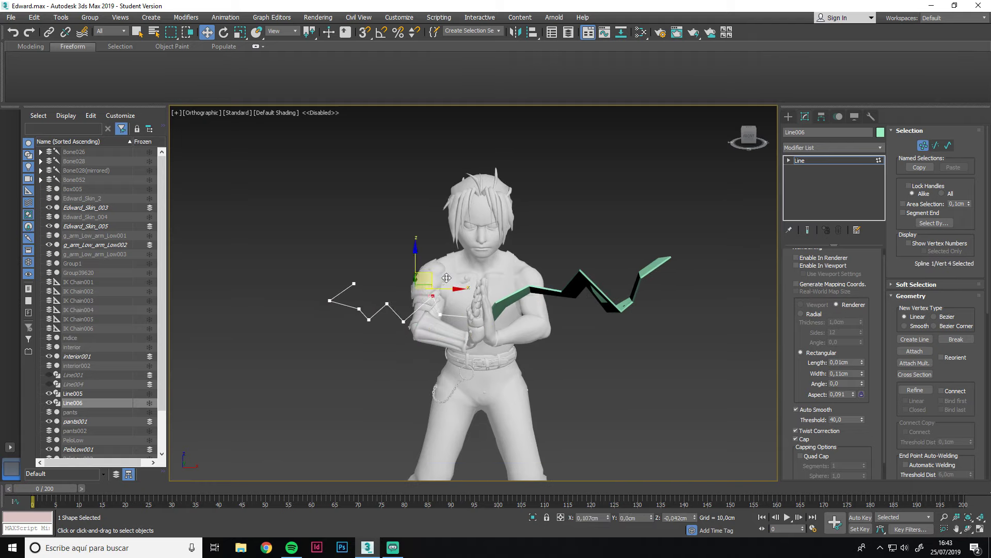
pyautogui.click(405, 312)
pyautogui.moveTo(405, 311)
pyautogui.keyDown('alt'); pyautogui.mouseDown(button='middle')
pyautogui.moveTo(384, 205)
pyautogui.moveTo(361, 222)
pyautogui.moveTo(308, 231)
pyautogui.moveTo(263, 281)
pyautogui.moveTo(439, 309)
pyautogui.moveTo(383, 356)
pyautogui.mouseUp(button='middle'); pyautogui.keyUp('alt')
pyautogui.click(356, 221)
pyautogui.click(248, 265)
pyautogui.click(440, 308)
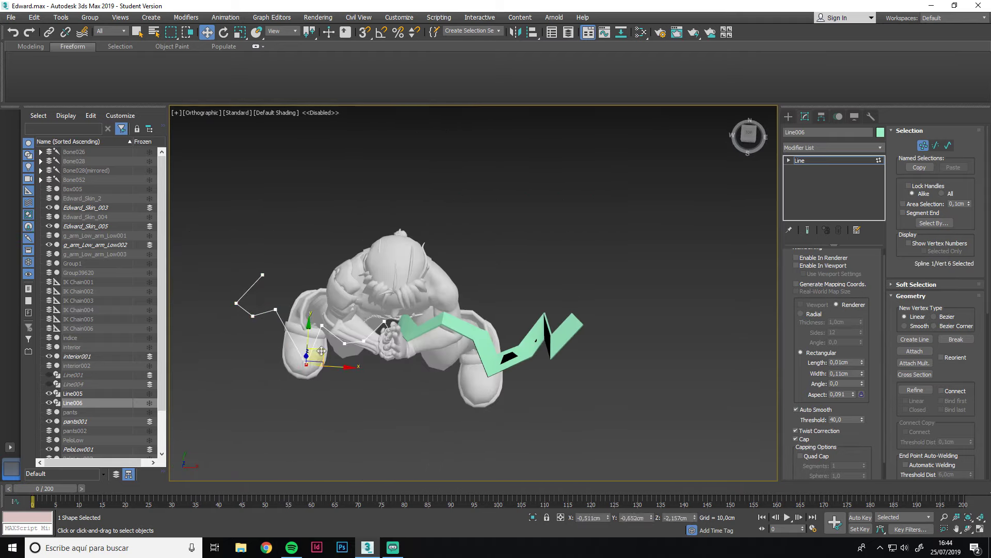
pyautogui.keyDown('alt'); pyautogui.moveTo(294, 326); pyautogui.dragTo(412, 270, button='middle'); pyautogui.keyUp('alt')
pyautogui.click(806, 161)
# - Restore Line006's ribbon display and clone it into Line007 shown as a thin path
pyautogui.click(797, 265)
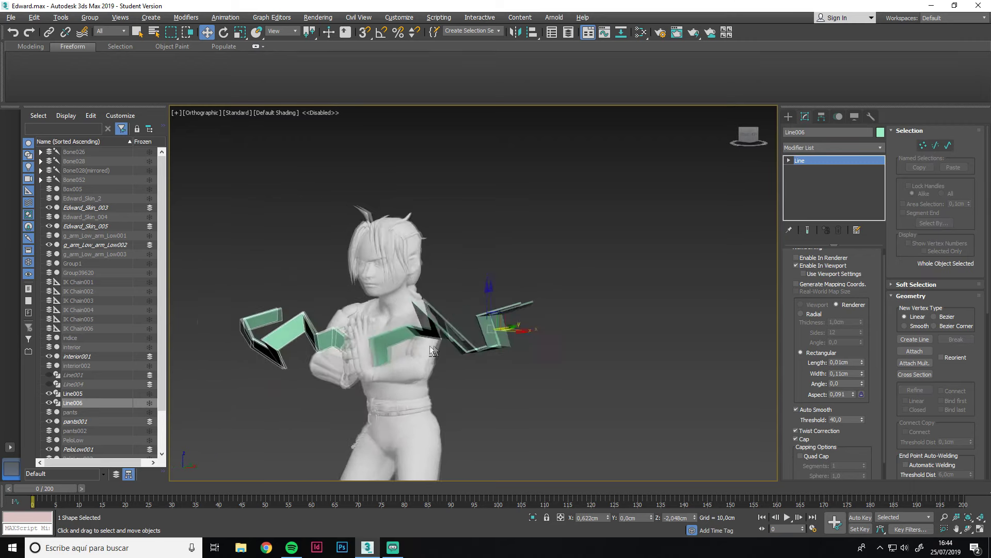
pyautogui.keyDown('alt'); pyautogui.moveTo(438, 320); pyautogui.dragTo(486, 356, button='middle'); pyautogui.keyUp('alt')
pyautogui.click(796, 266)
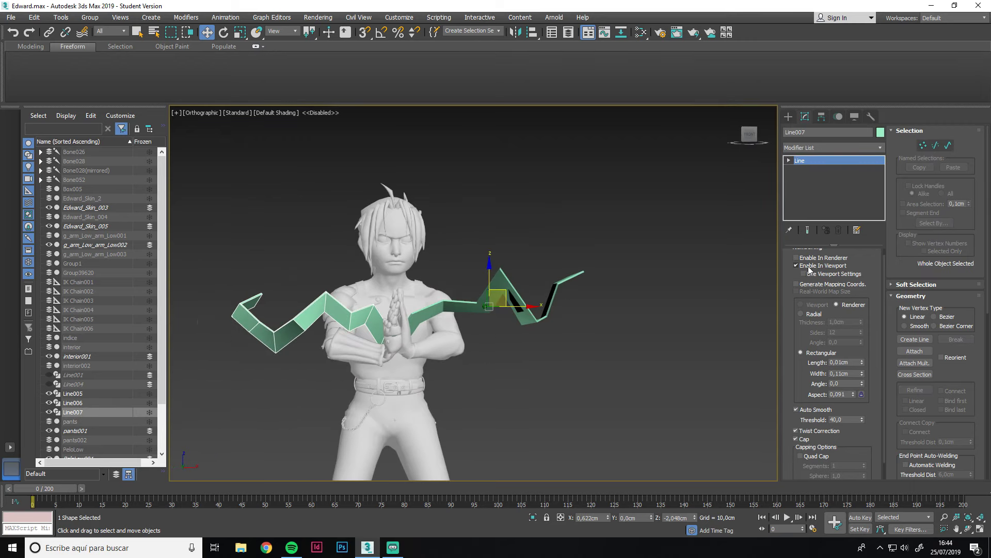
pyautogui.press('1')
pyautogui.moveTo(196, 248); pyautogui.dragTo(428, 372)
pyautogui.moveTo(429, 372)
pyautogui.keyDown('alt'); pyautogui.mouseDown(button='middle')
pyautogui.moveTo(351, 432)
pyautogui.moveTo(381, 325)
pyautogui.mouseUp(button='middle'); pyautogui.keyUp('alt')
# - Reposition the new copy's vertices around the torso, bringing its end down to the waist
pyautogui.click(364, 369)
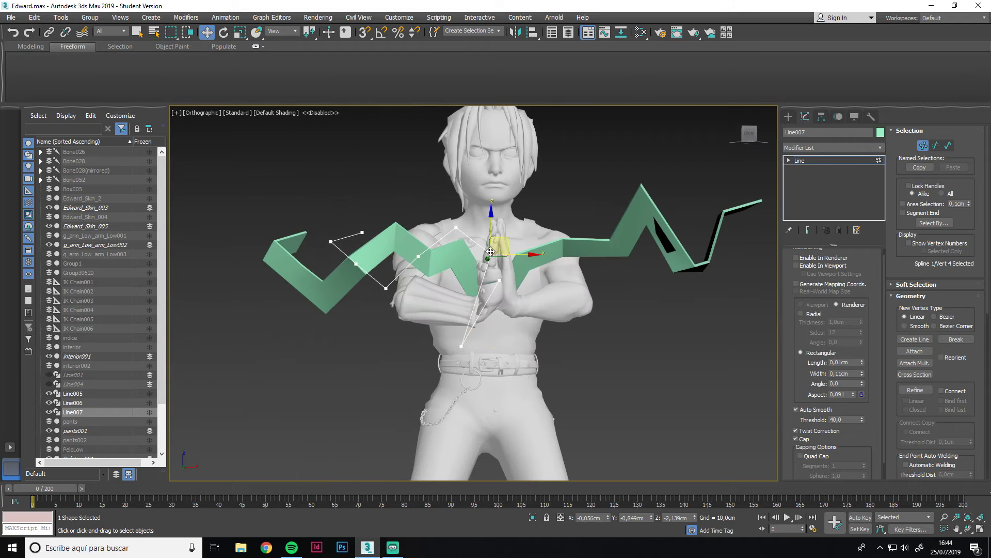
pyautogui.moveTo(395, 309); pyautogui.dragTo(361, 361)
pyautogui.moveTo(361, 361)
pyautogui.keyDown('alt'); pyautogui.mouseDown(button='middle')
pyautogui.moveTo(345, 373)
pyautogui.moveTo(420, 401)
pyautogui.moveTo(422, 351)
pyautogui.mouseUp(button='middle'); pyautogui.keyUp('alt')
pyautogui.click(422, 351)
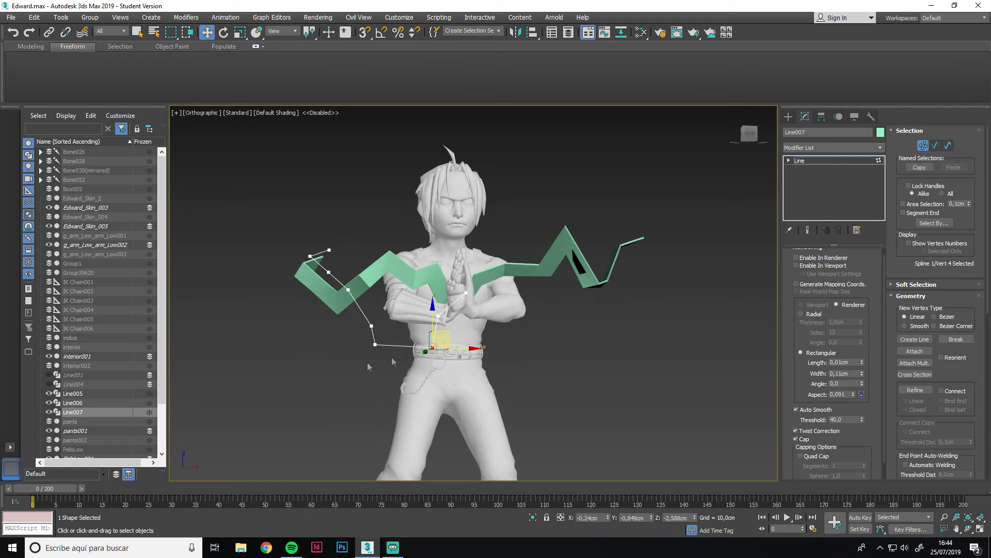
pyautogui.keyDown('alt'); pyautogui.moveTo(366, 277); pyautogui.dragTo(326, 266, button='middle'); pyautogui.keyUp('alt')
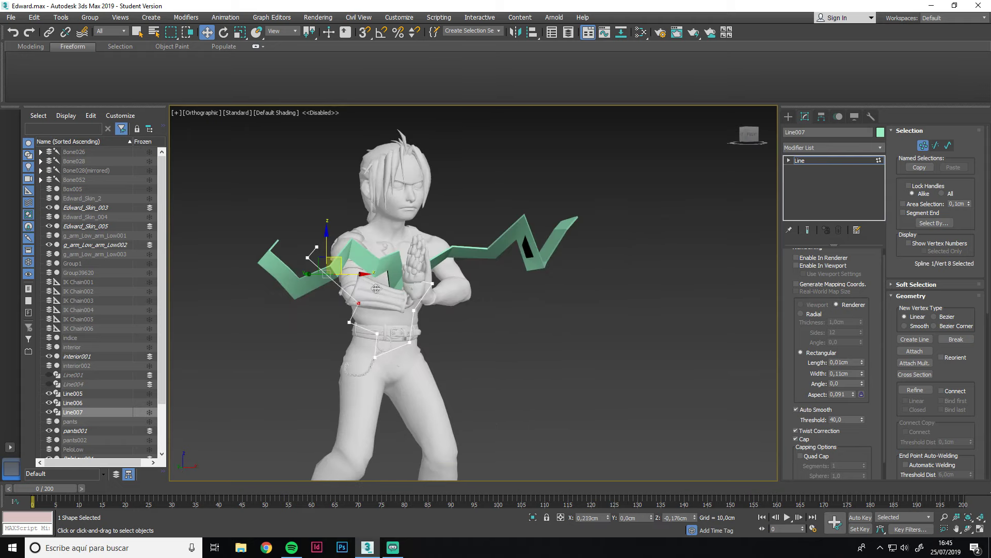
pyautogui.click(316, 247)
pyautogui.moveTo(329, 244); pyautogui.dragTo(320, 298)
pyautogui.click(351, 277)
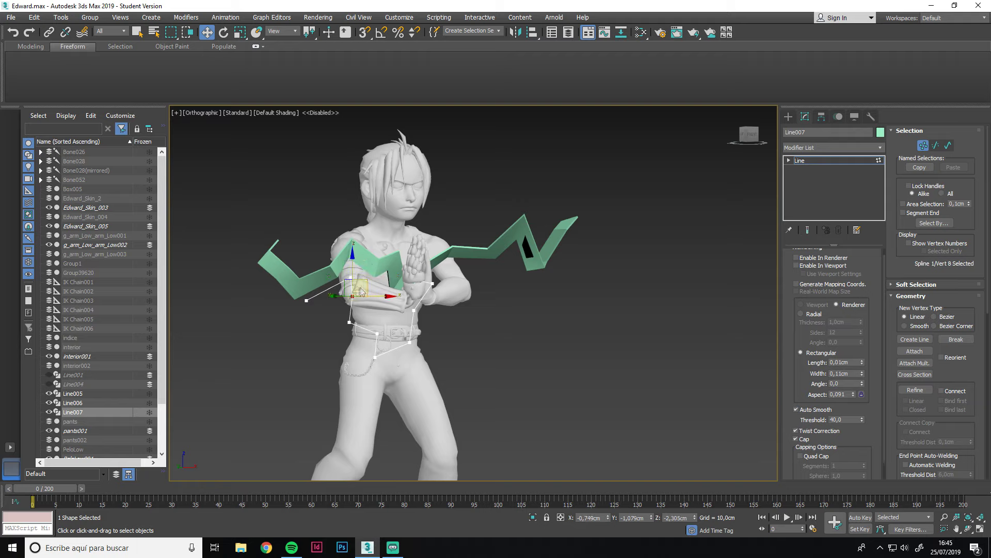
pyautogui.moveTo(361, 292)
pyautogui.keyDown('alt'); pyautogui.mouseDown(button='middle')
pyautogui.moveTo(445, 334)
pyautogui.moveTo(433, 331)
pyautogui.mouseUp(button='middle'); pyautogui.keyUp('alt')
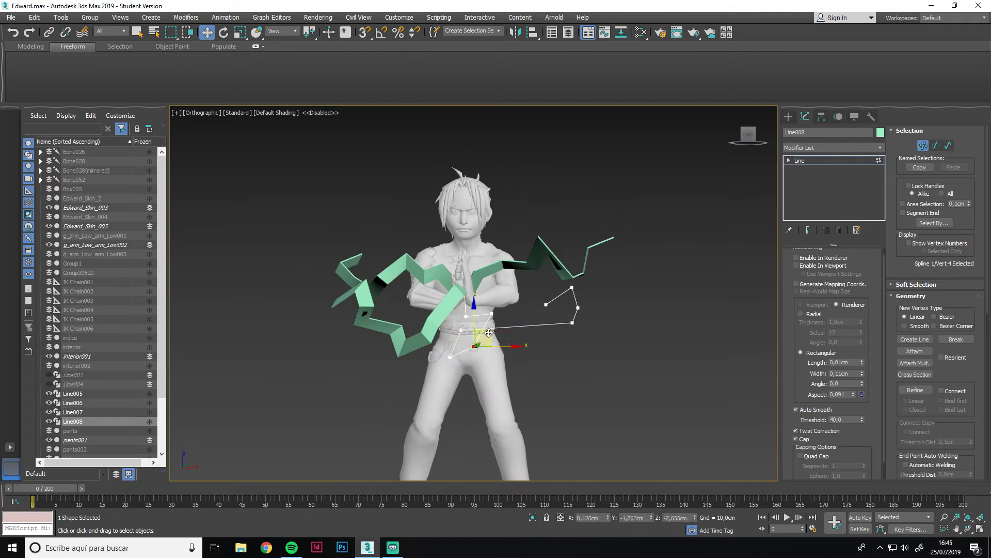
# - Select and adjust more of Line008's vertices from a three-quarter view
pyautogui.click(573, 322)
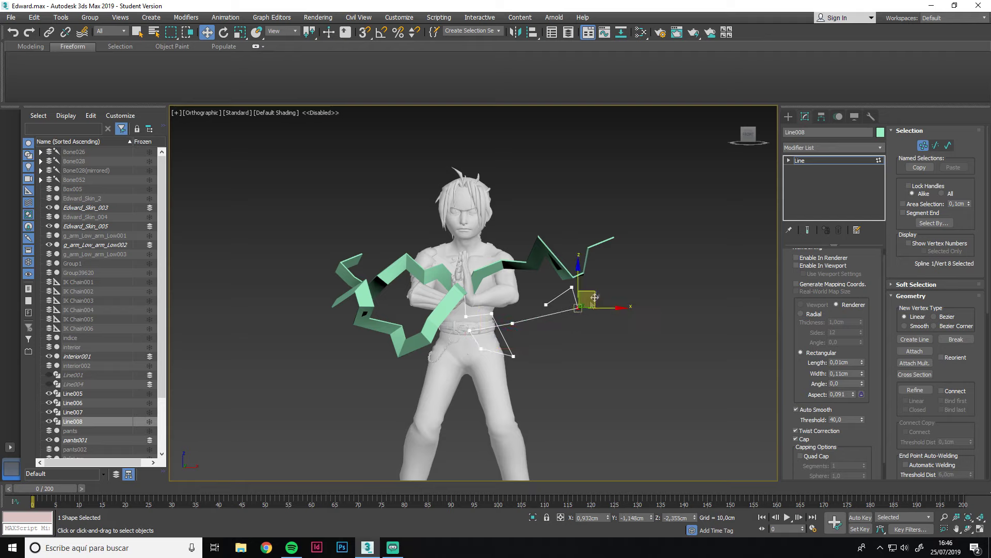
pyautogui.click(572, 288)
pyautogui.moveTo(572, 287)
pyautogui.keyDown('alt'); pyautogui.mouseDown(button='middle')
pyautogui.moveTo(535, 316)
pyautogui.moveTo(620, 284)
pyautogui.mouseUp(button='middle'); pyautogui.keyUp('alt')
pyautogui.click(571, 302)
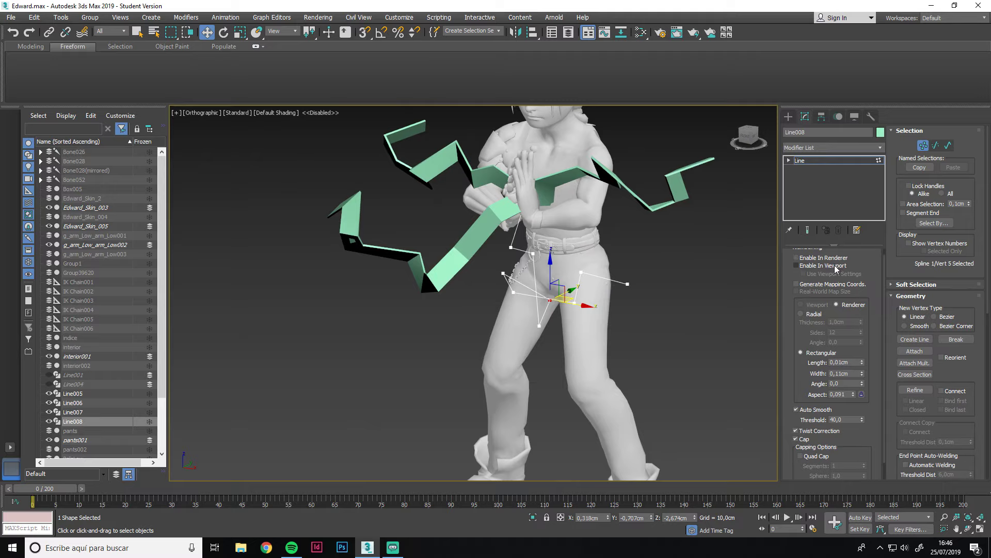
# - Render Line008 as a 0,08cm by 0,01cm rectangular ribbon and exit vertex editing
pyautogui.click(836, 268)
pyautogui.moveTo(861, 362); pyautogui.dragTo(863, 376)
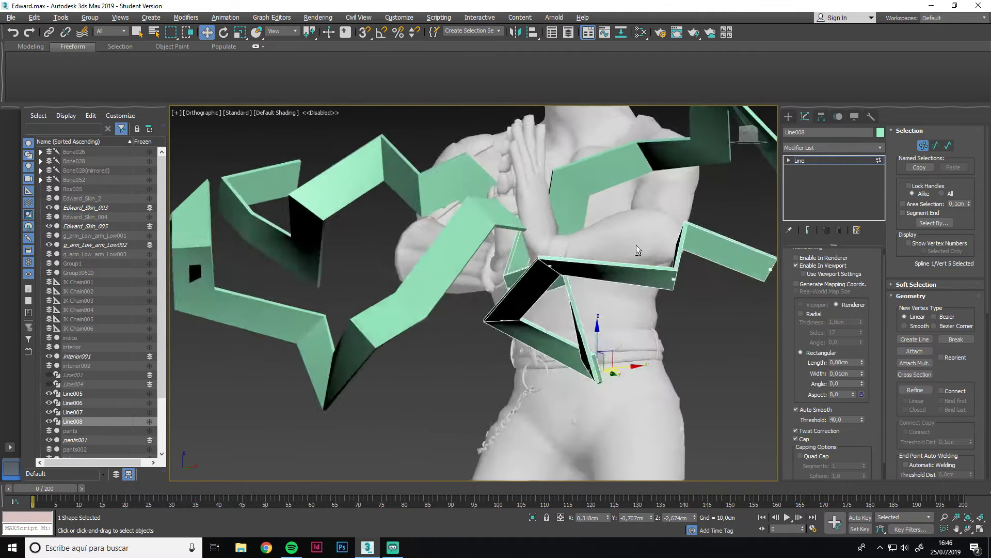
pyautogui.moveTo(636, 245)
pyautogui.keyDown('alt'); pyautogui.mouseDown(button='middle')
pyautogui.moveTo(628, 259)
pyautogui.moveTo(652, 256)
pyautogui.mouseUp(button='middle'); pyautogui.keyUp('alt')
pyautogui.moveTo(487, 235)
pyautogui.keyDown('alt'); pyautogui.mouseDown(button='middle')
pyautogui.moveTo(619, 309)
pyautogui.moveTo(671, 269)
pyautogui.mouseUp(button='middle'); pyautogui.keyUp('alt')
pyautogui.click(924, 145)
pyautogui.scroll(-2, 567, 258)
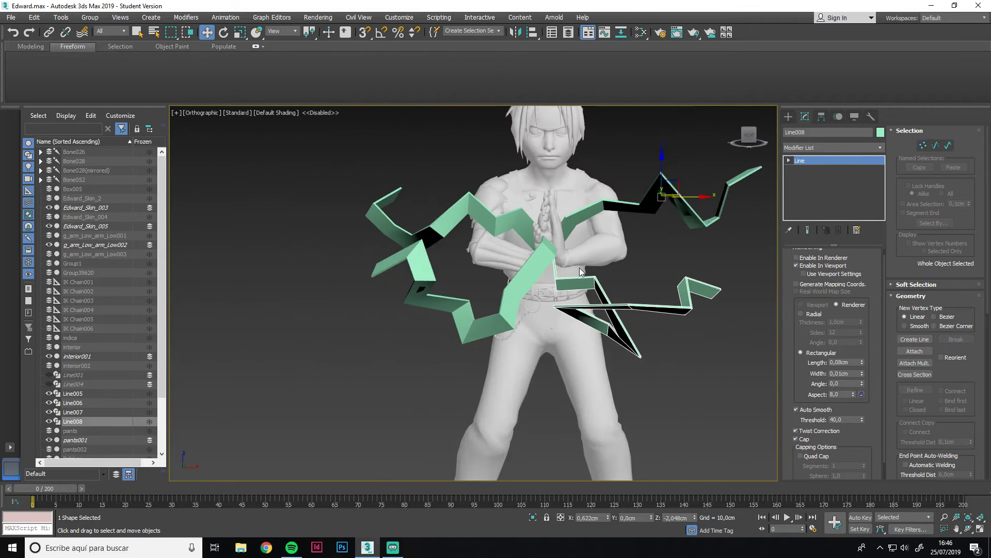
pyautogui.keyDown('alt'); pyautogui.moveTo(568, 258); pyautogui.dragTo(554, 250, button='middle'); pyautogui.keyUp('alt')
pyautogui.keyDown('ctrl'); pyautogui.click(554, 250); pyautogui.keyUp('ctrl')
# - Back up the four ribbons by duplicating them and hiding the copies
pyautogui.keyDown('ctrl'); pyautogui.click(683, 209); pyautogui.keyUp('ctrl')
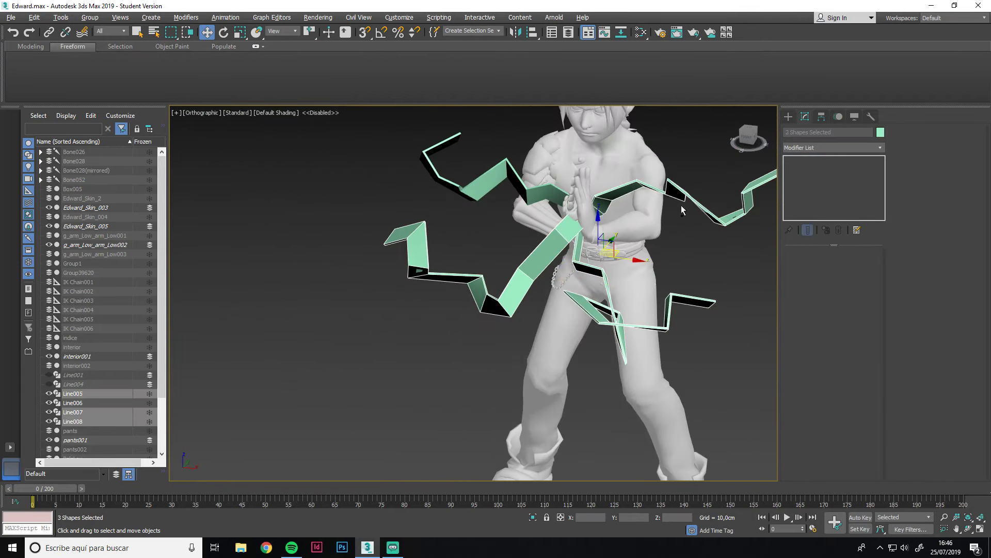
pyautogui.keyDown('ctrl'); pyautogui.click(519, 187); pyautogui.keyUp('ctrl')
pyautogui.keyDown('alt'); pyautogui.moveTo(568, 209); pyautogui.dragTo(597, 199, button='middle'); pyautogui.keyUp('alt')
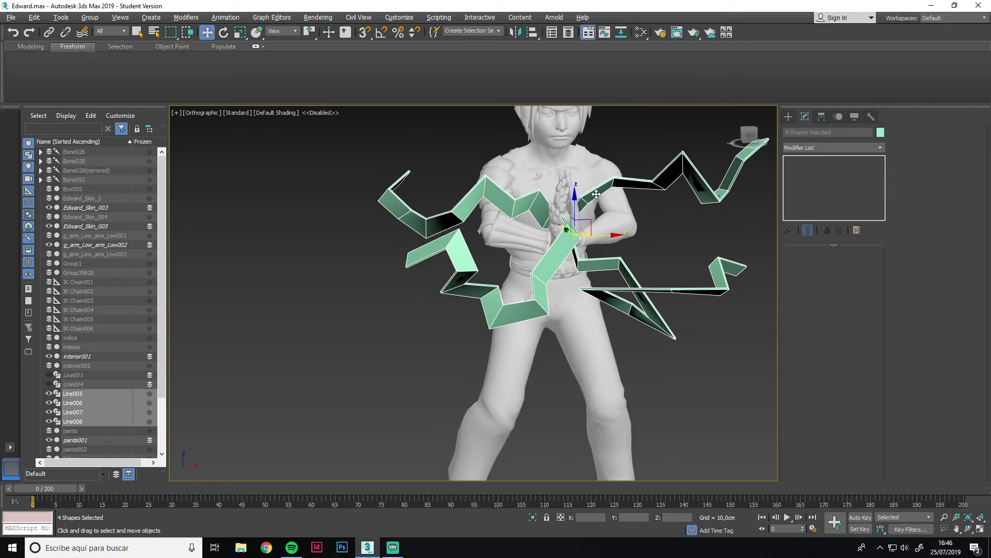
pyautogui.keyDown('shift'); pyautogui.moveTo(596, 194); pyautogui.dragTo(596, 194); pyautogui.keyUp('shift')
pyautogui.click(472, 310)
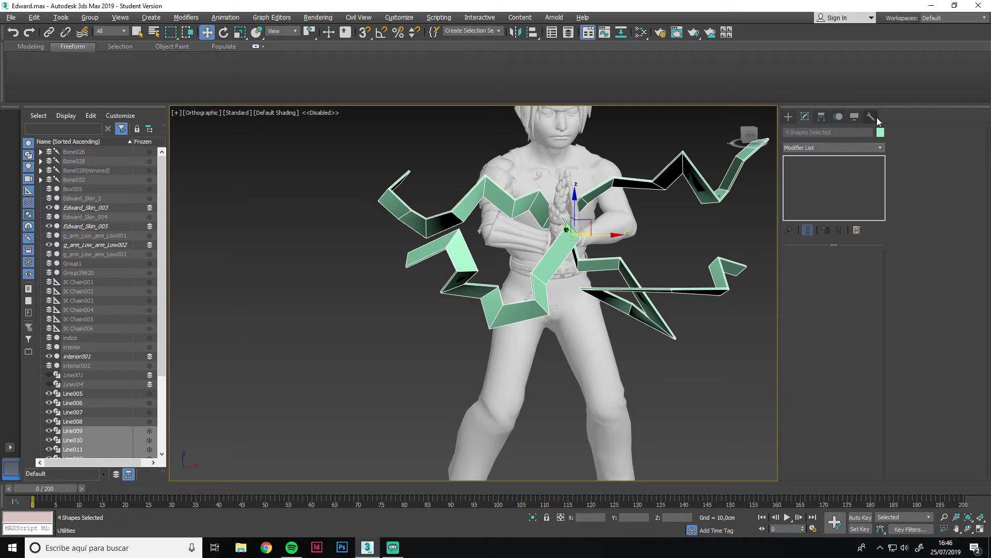
pyautogui.rightClick(693, 203)
pyautogui.click(725, 164)
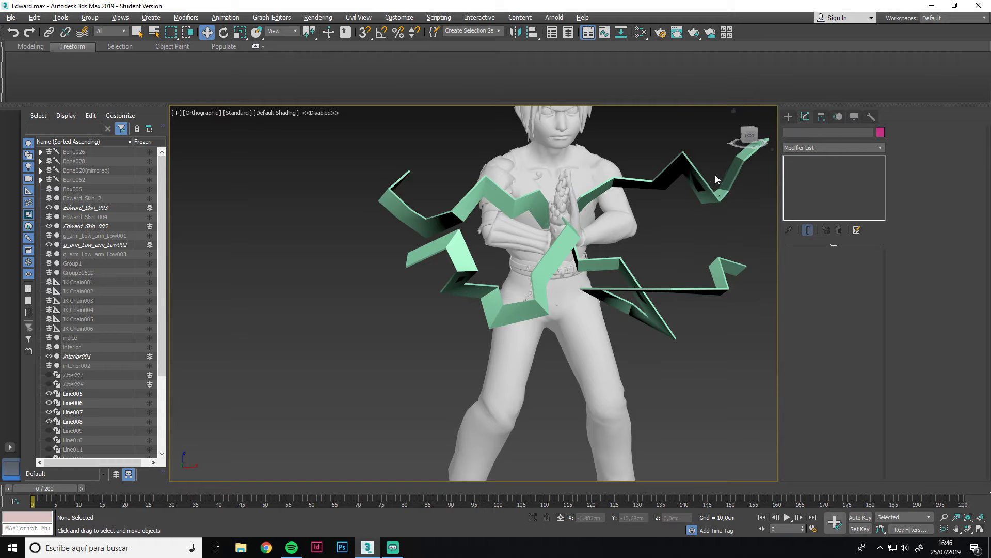
# - Select the four ribbons and merge them into one mesh, Line005, with the Collapse utility
pyautogui.click(706, 184)
pyautogui.keyDown('ctrl'); pyautogui.click(714, 289); pyautogui.keyUp('ctrl')
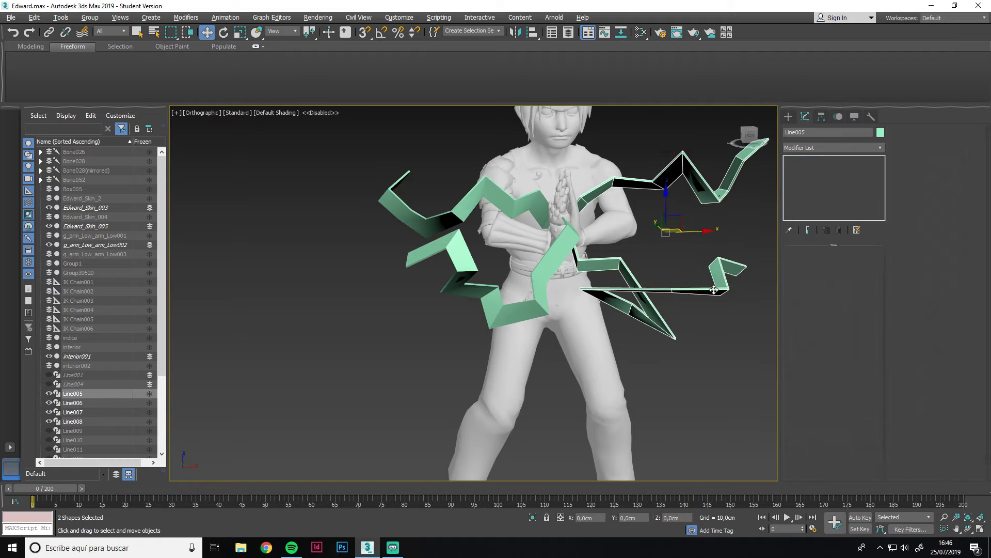
pyautogui.keyDown('ctrl'); pyautogui.click(546, 262); pyautogui.keyUp('ctrl')
pyautogui.keyDown('ctrl'); pyautogui.click(532, 203); pyautogui.keyUp('ctrl')
pyautogui.keyDown('alt'); pyautogui.moveTo(532, 203); pyautogui.dragTo(476, 206, button='middle'); pyautogui.keyUp('alt')
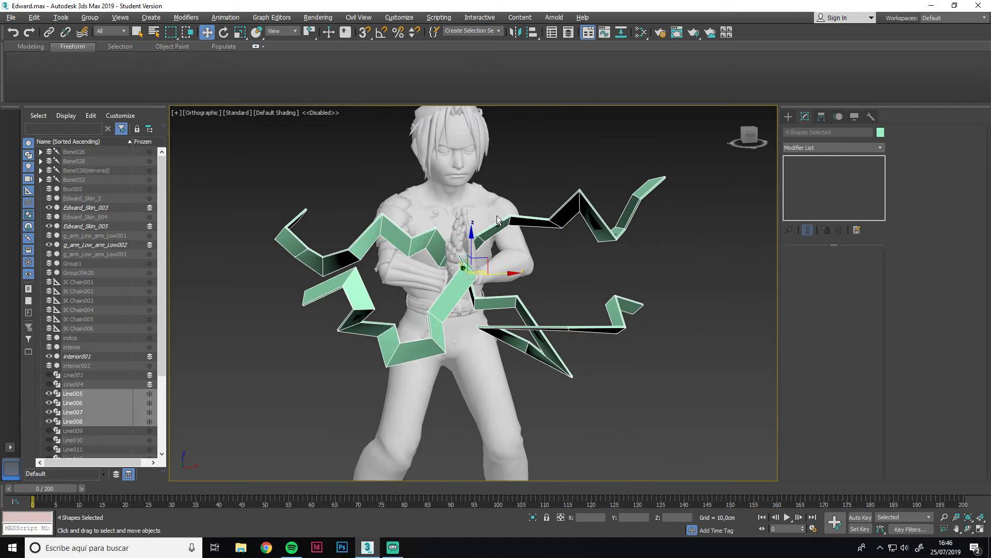
pyautogui.click(870, 117)
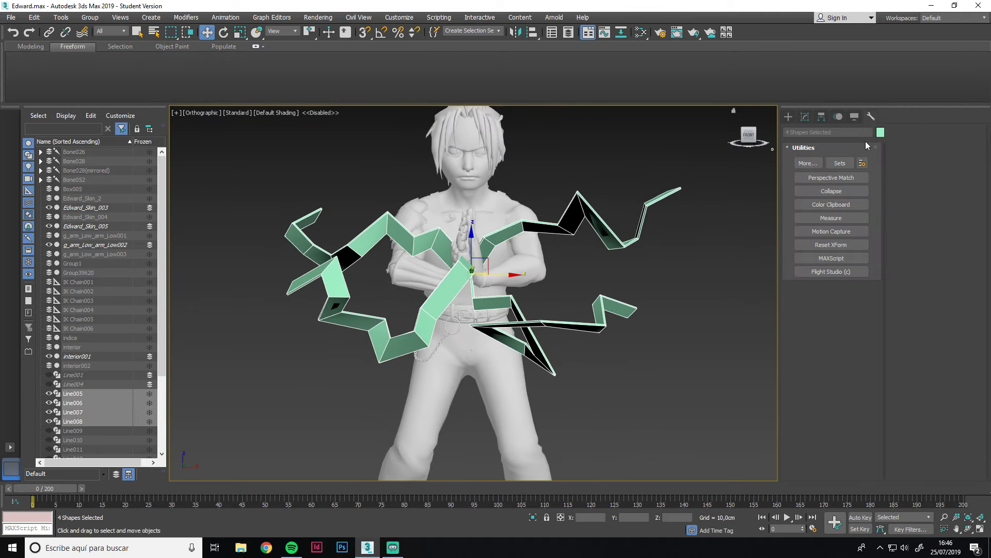
pyautogui.click(848, 190)
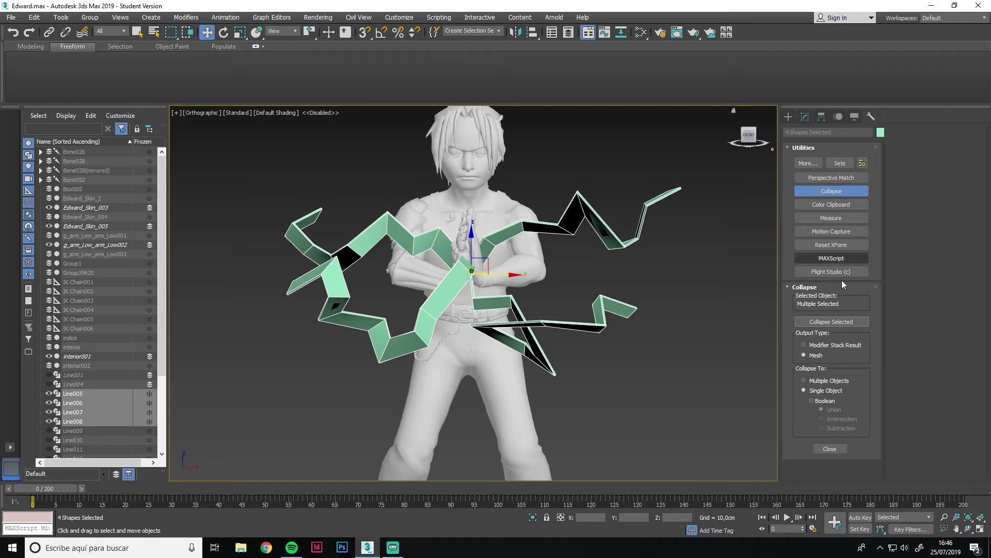
pyautogui.click(838, 322)
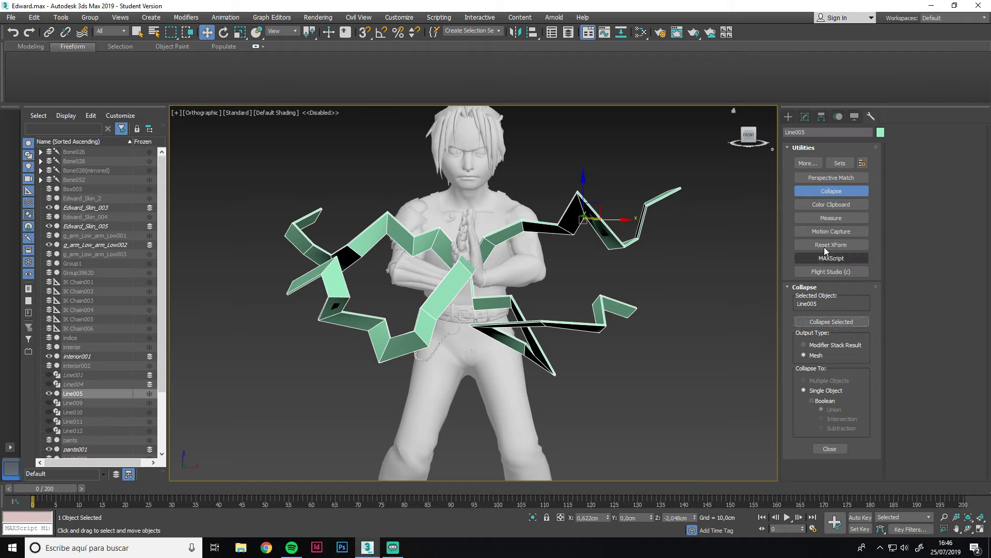
# - Convert the merged ribbon Line005 to an Editable Poly and enter Polygon mode
pyautogui.click(806, 118)
pyautogui.rightClick(827, 206)
pyautogui.click(862, 279)
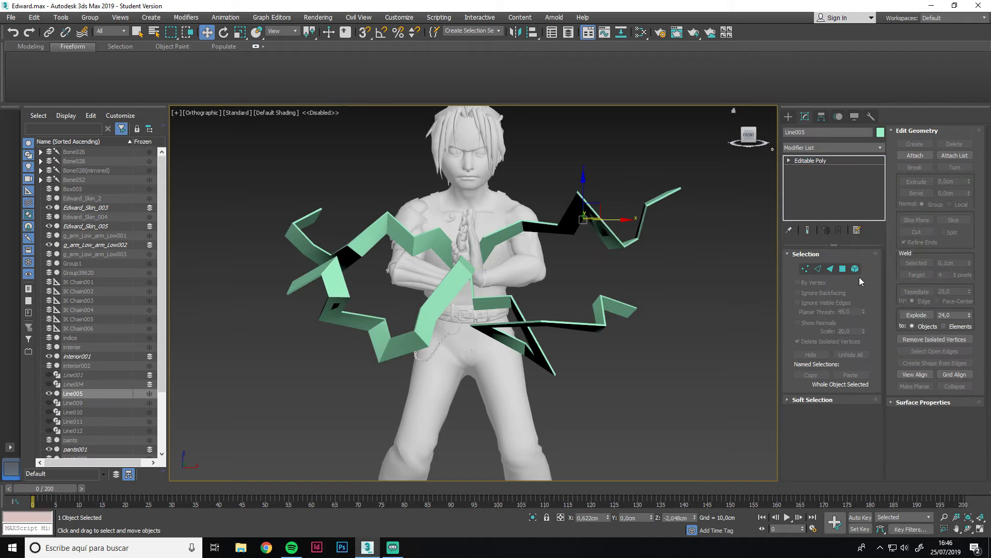
pyautogui.click(842, 268)
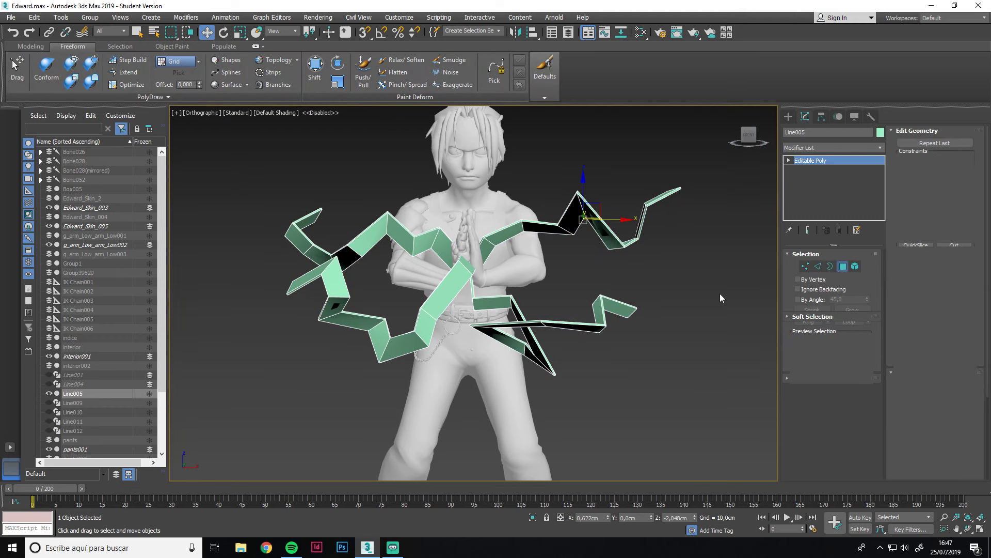
# - Select all 20 polygons of the right strip, then of the top strip
pyautogui.scroll(5, 587, 211)
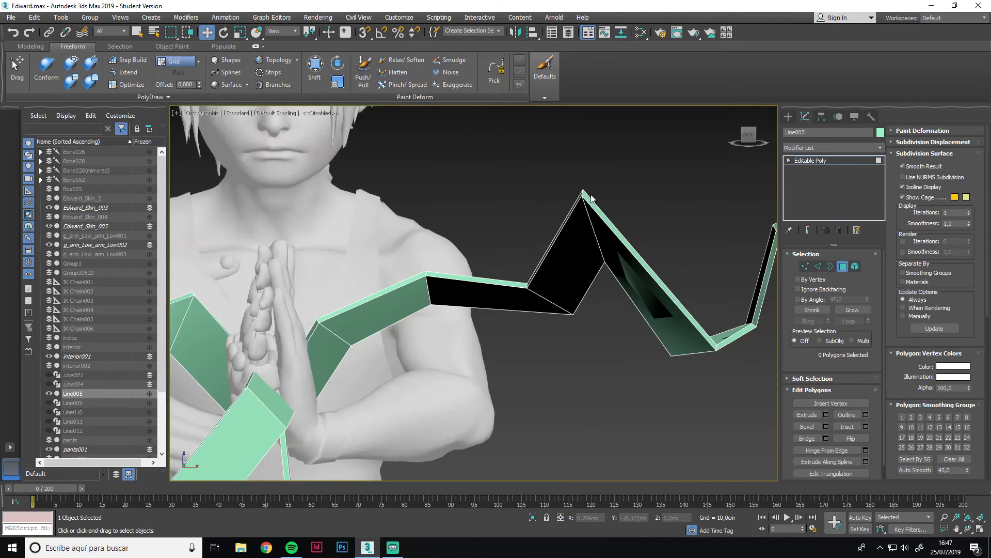
pyautogui.scroll(3, 586, 211)
pyautogui.click(586, 212)
pyautogui.hotkey('ctrl', 'a')
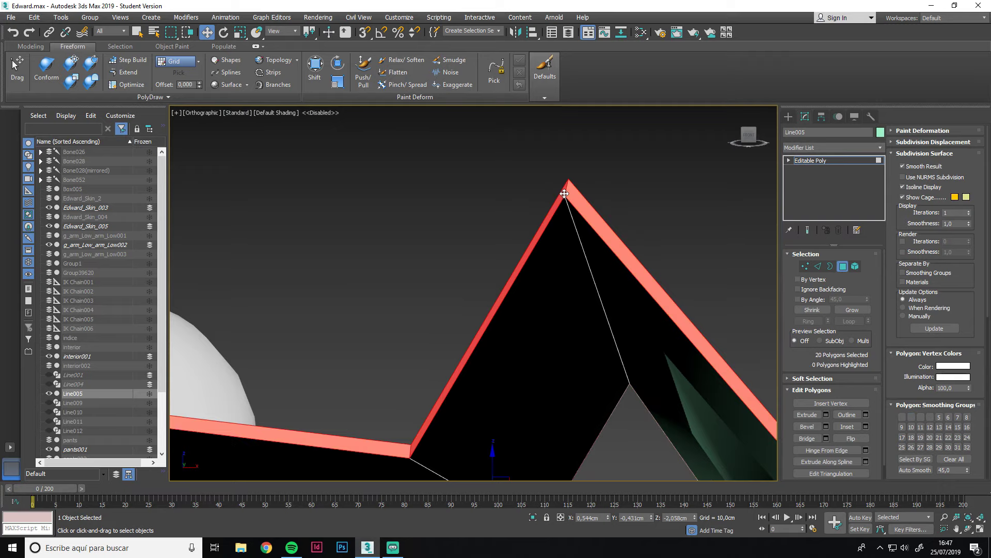
pyautogui.hotkey('ctrl', 'd')
pyautogui.press('z')
pyautogui.scroll(5, 597, 321)
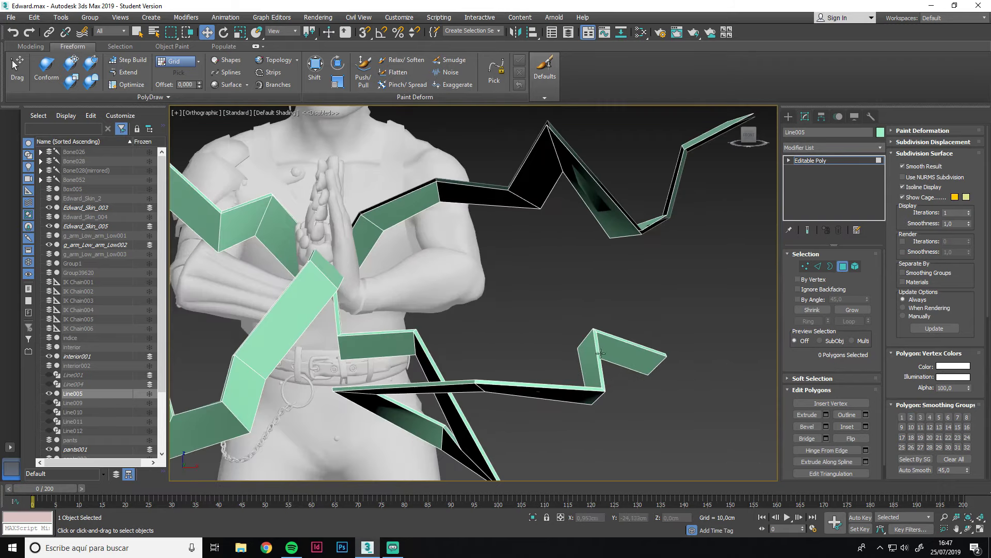
pyautogui.scroll(3, 596, 321)
pyautogui.click(596, 321)
pyautogui.hotkey('ctrl', 'a')
# - Select the top faces at the strip corners and delete one top polygon
pyautogui.scroll(-6, 538, 322)
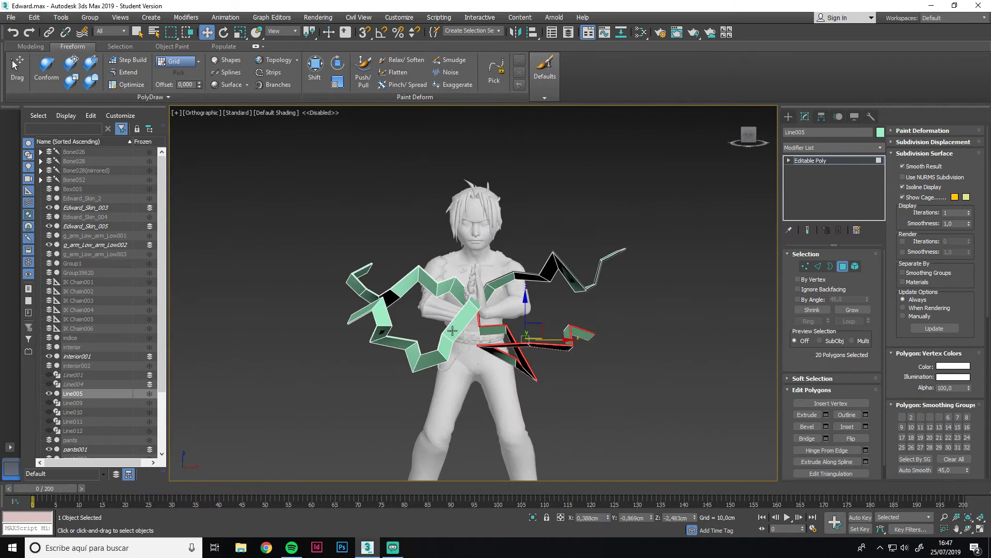
pyautogui.scroll(10, 506, 289)
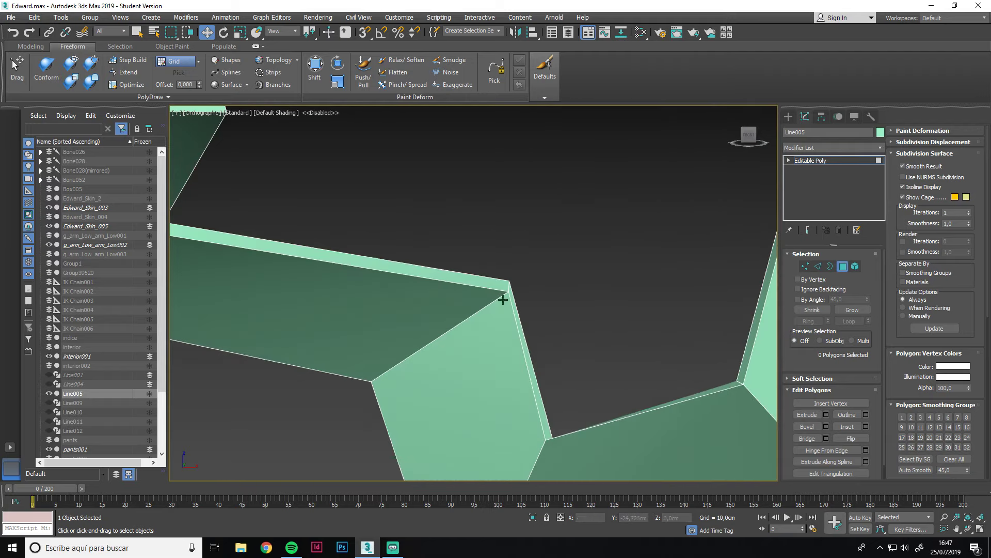
pyautogui.click(503, 285)
pyautogui.scroll(-5, 510, 296)
pyautogui.scroll(-3, 510, 296)
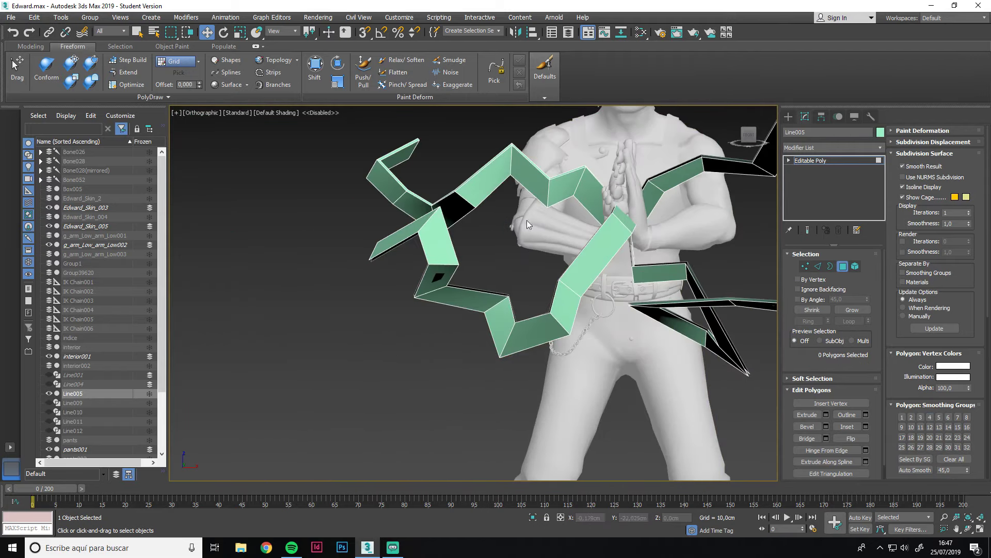
pyautogui.scroll(8, 578, 166)
pyautogui.click(578, 166)
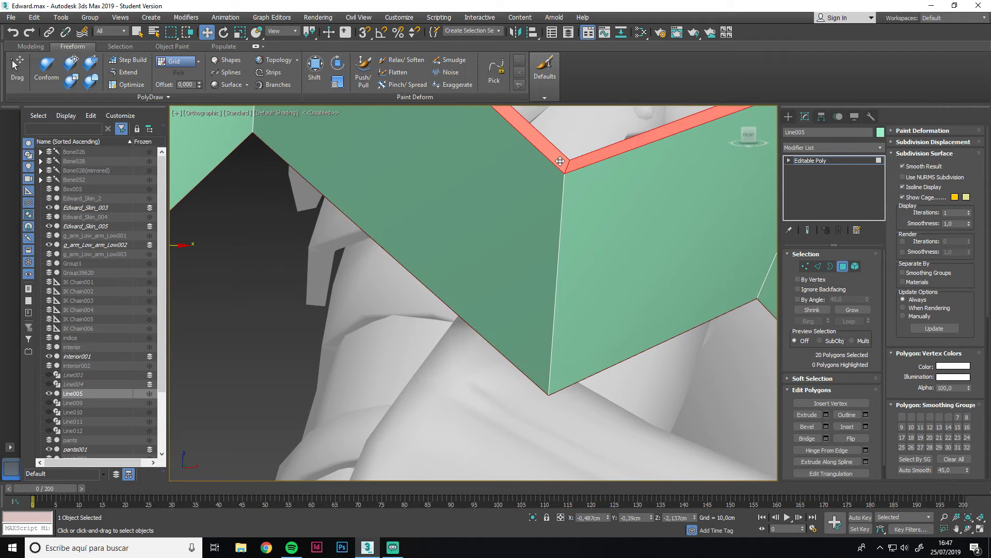
pyautogui.press('Delete')
pyautogui.scroll(-6, 573, 205)
pyautogui.keyDown('alt'); pyautogui.moveTo(573, 205); pyautogui.dragTo(500, 233, button='middle'); pyautogui.keyUp('alt')
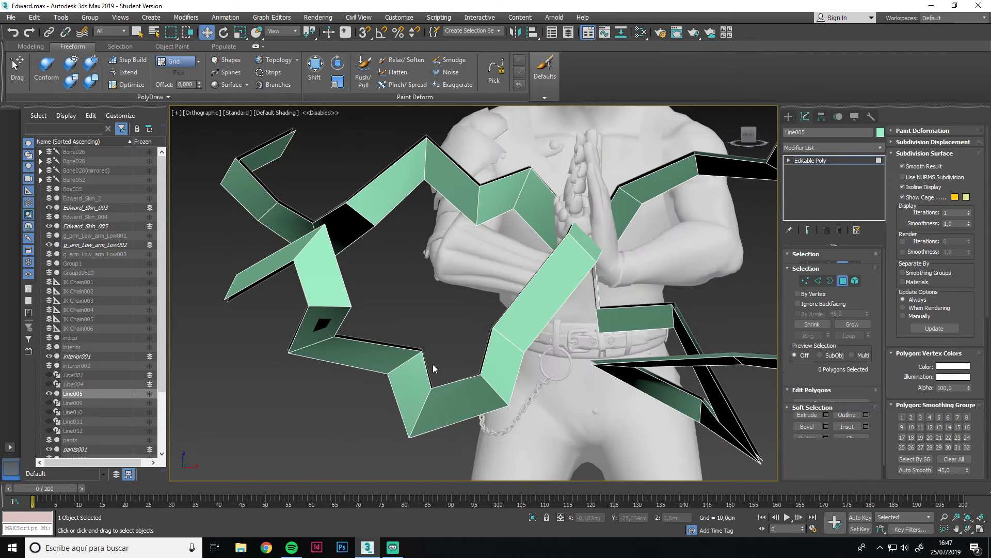
# - In Element mode, select two whole ribbon strips, then clear the selection
pyautogui.press('5')
pyautogui.scroll(8, 396, 337)
pyautogui.click(405, 310)
pyautogui.scroll(-6, 405, 310)
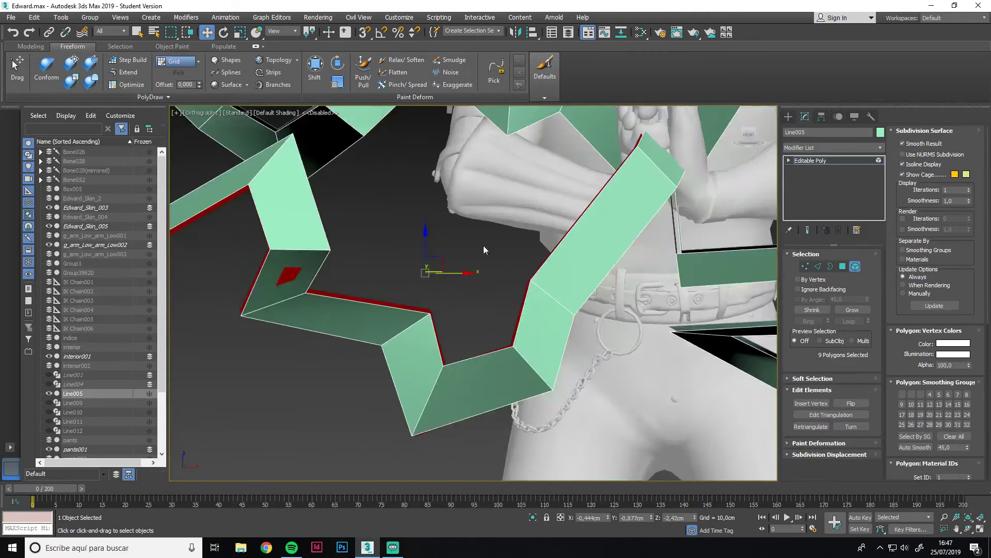
pyautogui.scroll(-2, 567, 309)
pyautogui.scroll(4, 567, 308)
pyautogui.scroll(-4, 567, 308)
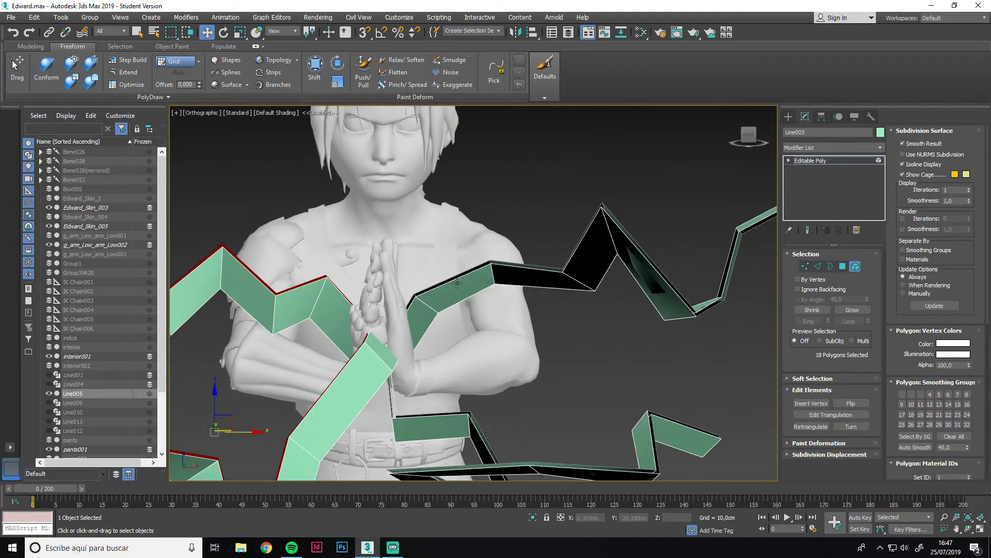
pyautogui.scroll(8, 525, 248)
pyautogui.scroll(-8, 491, 264)
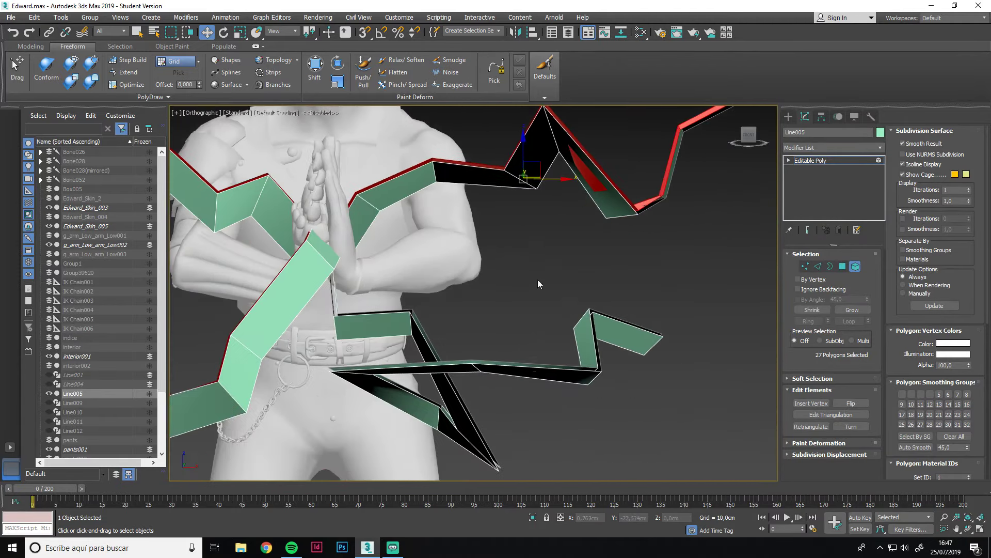
pyautogui.scroll(8, 568, 282)
pyautogui.keyDown('ctrl'); pyautogui.click(584, 279); pyautogui.keyUp('ctrl')
pyautogui.scroll(-8, 585, 280)
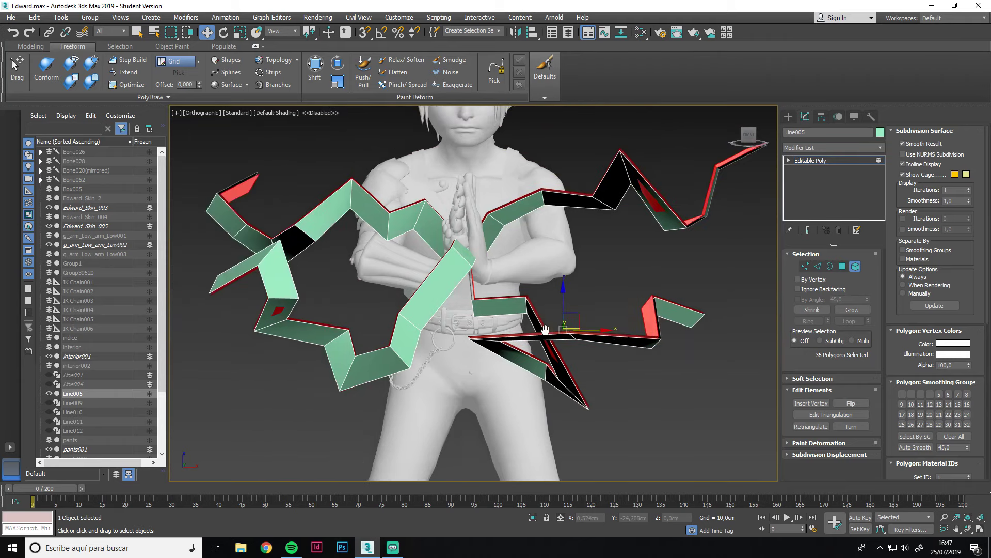
pyautogui.click(551, 333)
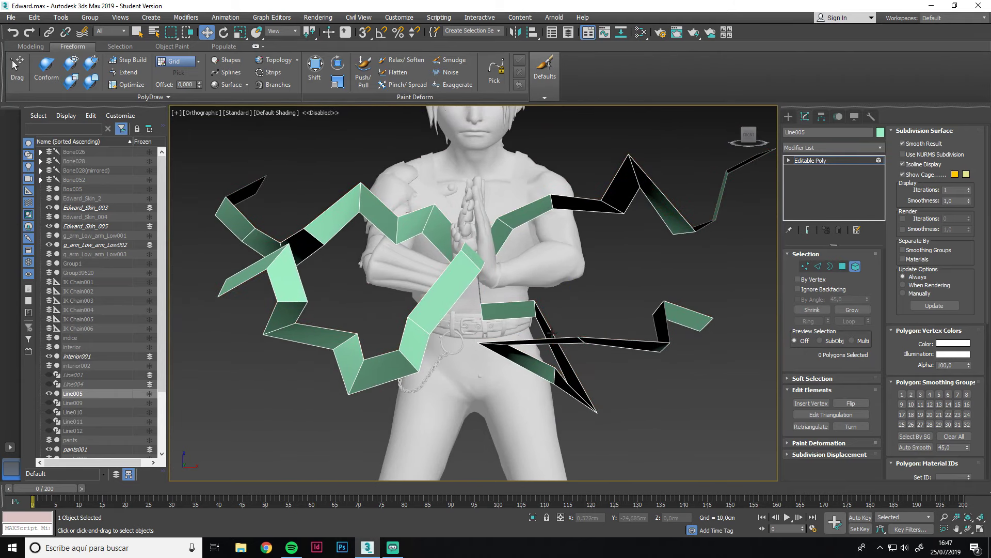
# - Exit sub-object mode and orbit around the character
pyautogui.click(856, 267)
pyautogui.scroll(-4, 565, 318)
pyautogui.moveTo(572, 322)
pyautogui.keyDown('alt'); pyautogui.mouseDown(button='middle')
pyautogui.moveTo(570, 339)
pyautogui.moveTo(588, 329)
pyautogui.moveTo(599, 336)
pyautogui.moveTo(580, 336)
pyautogui.mouseUp(button='middle'); pyautogui.keyUp('alt')
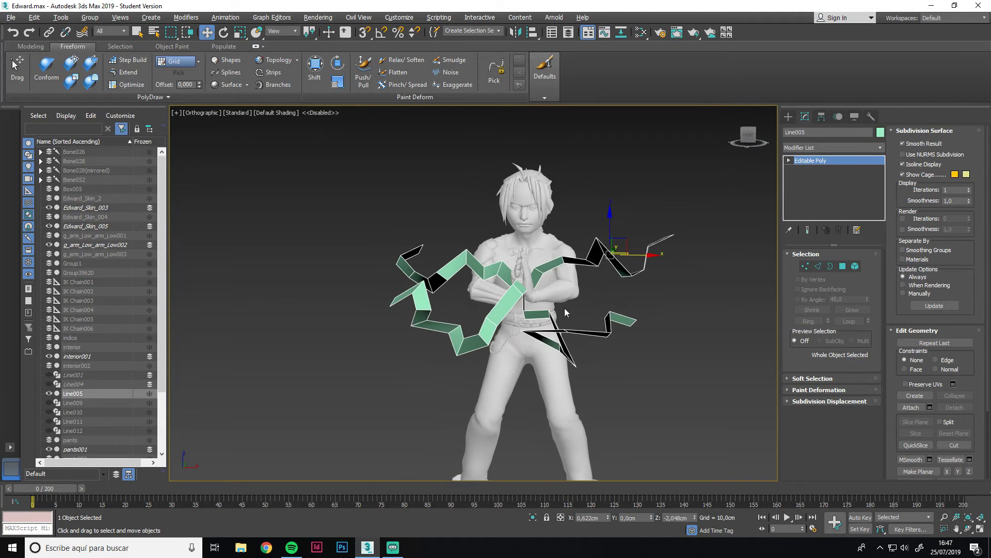
# - Add an Unwrap UVW modifier to Line005 and open the UV editor
pyautogui.click(818, 147)
pyautogui.press('u')
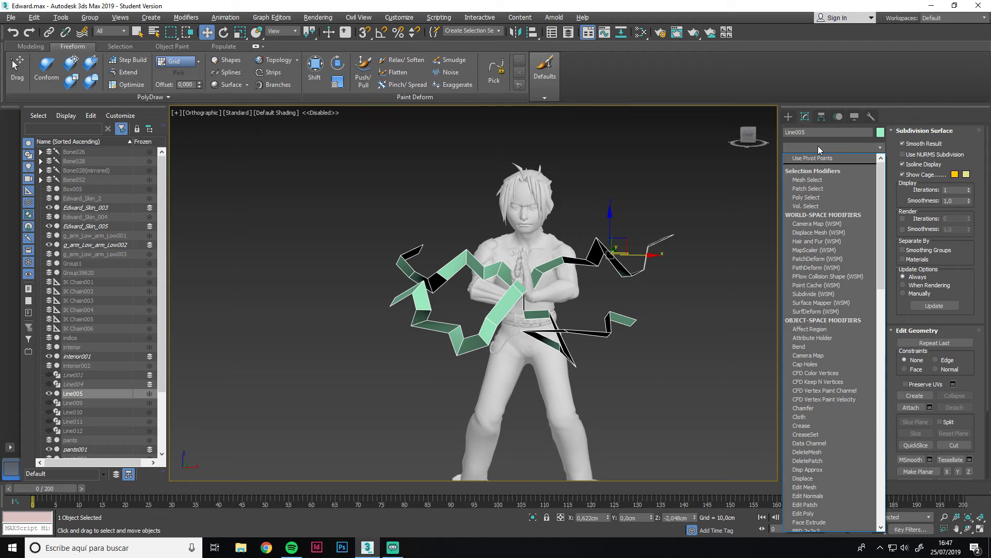
pyautogui.press('Return')
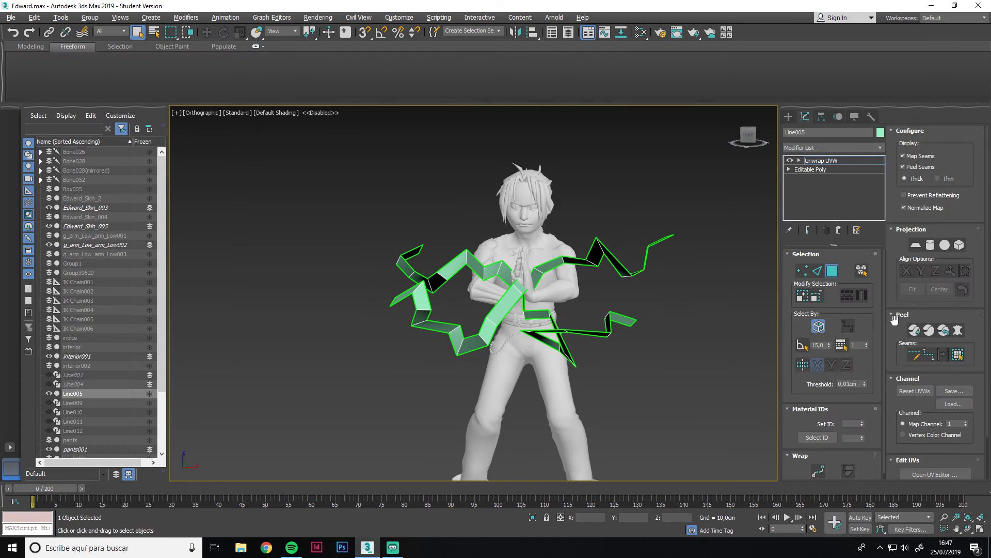
pyautogui.click(934, 477)
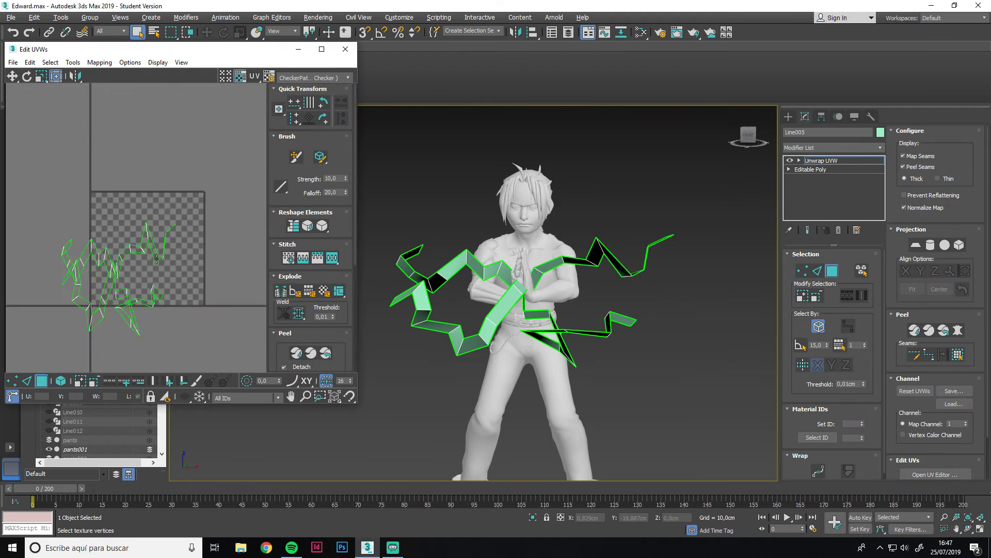
# - Select all the ribbon's UV faces and relax them
pyautogui.moveTo(73, 202); pyautogui.dragTo(246, 324)
pyautogui.scroll(-2, 922, 428)
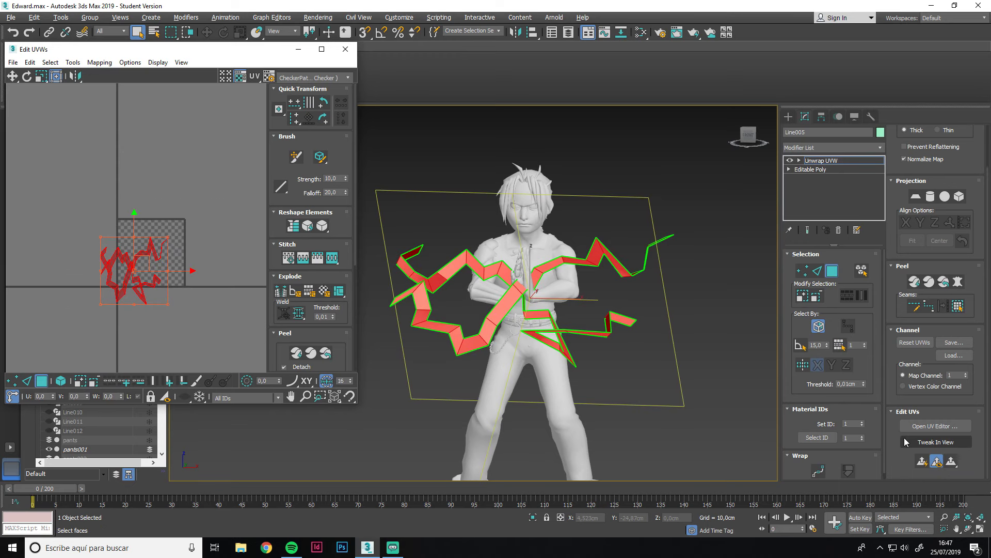
pyautogui.scroll(3, 125, 236)
pyautogui.scroll(2, 125, 236)
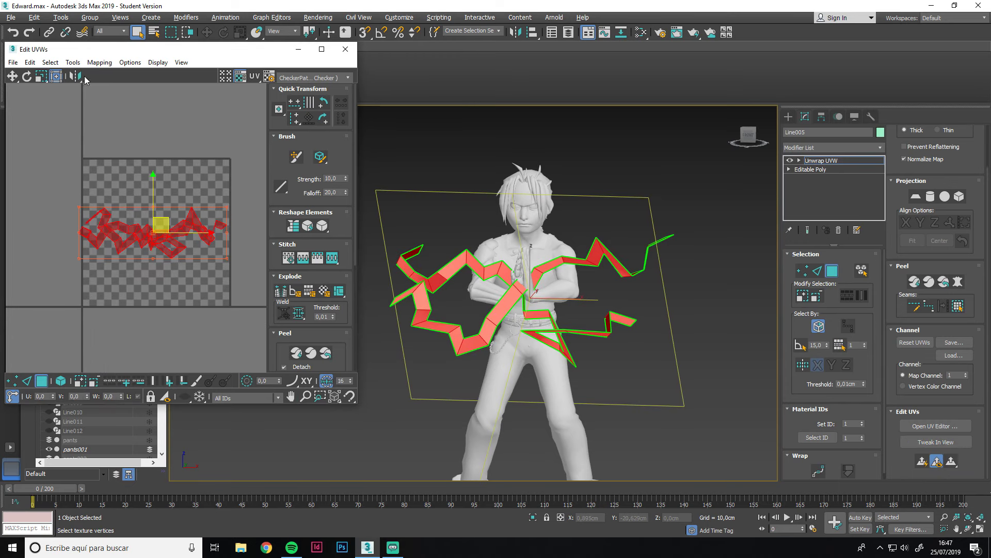
pyautogui.click(73, 62)
pyautogui.click(101, 236)
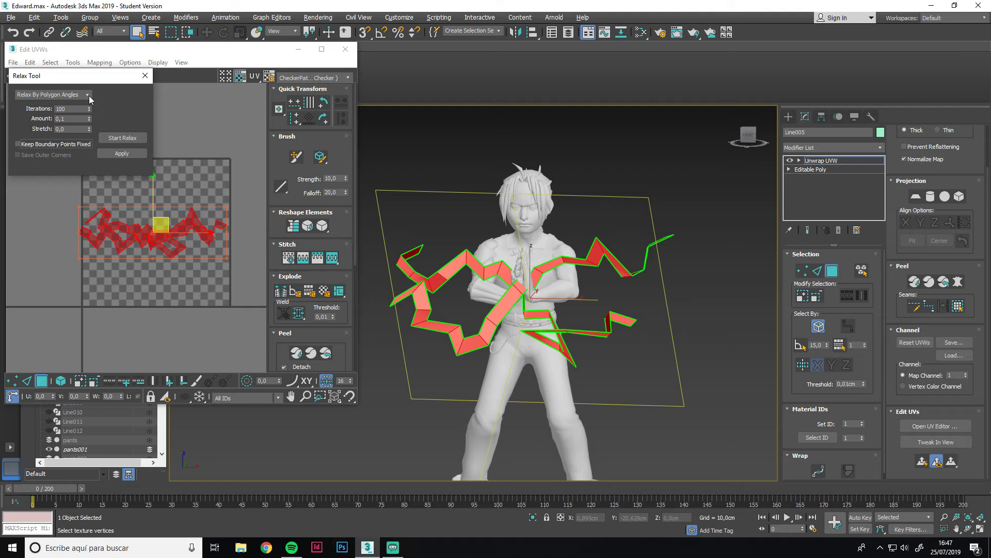
pyautogui.click(118, 138)
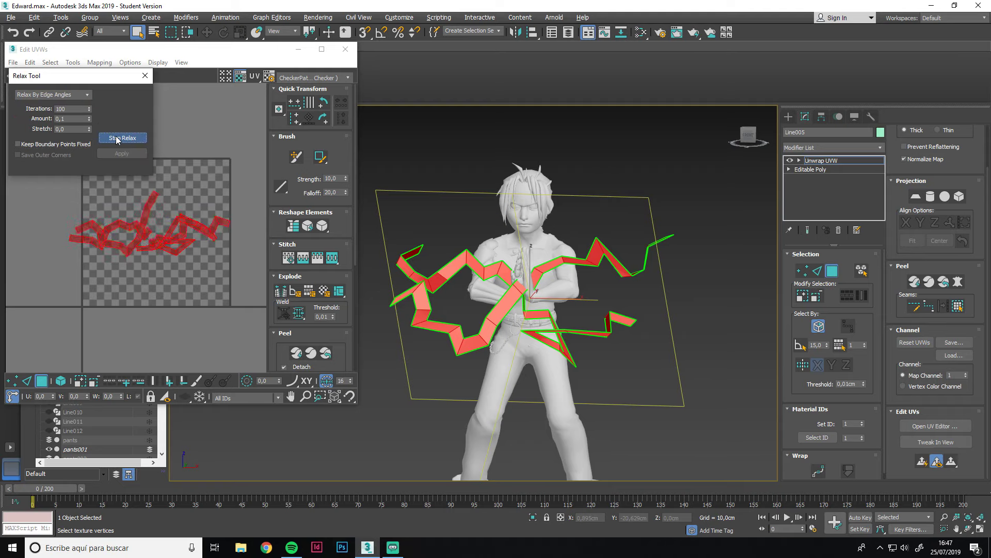
# - Reposition three strip UV shells across the layout
pyautogui.click(197, 159)
pyautogui.click(129, 223)
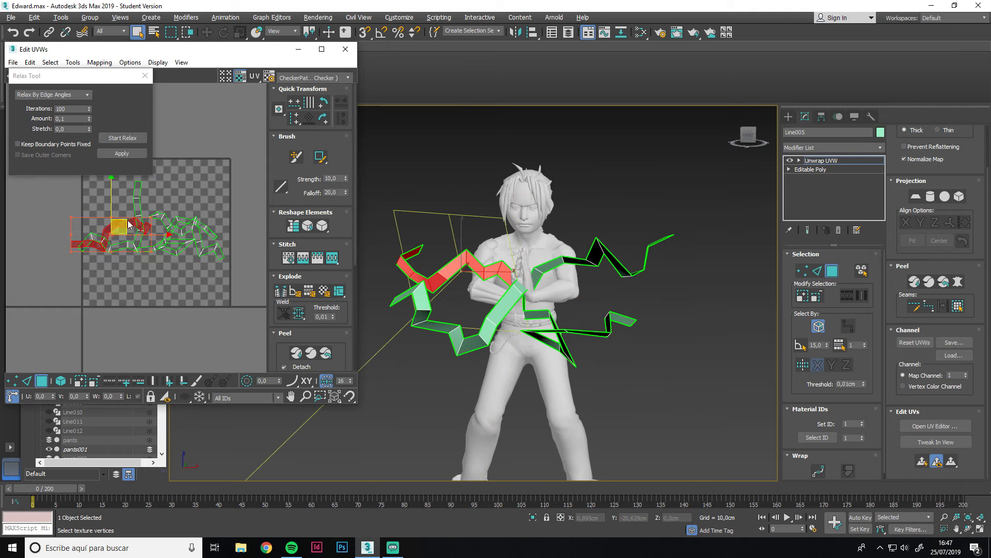
pyautogui.moveTo(126, 221); pyautogui.dragTo(88, 196)
pyautogui.click(121, 233)
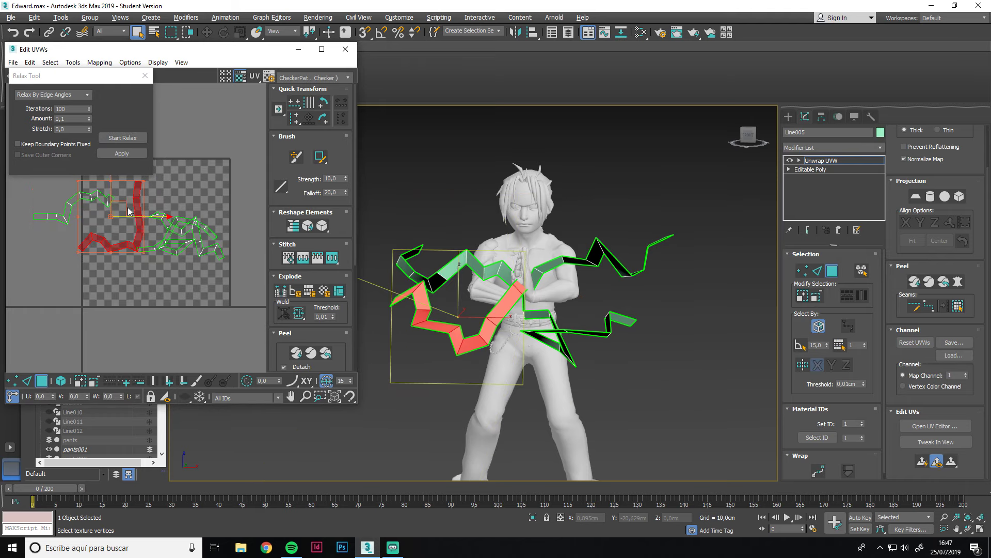
pyautogui.moveTo(121, 233); pyautogui.dragTo(92, 243)
pyautogui.click(157, 247)
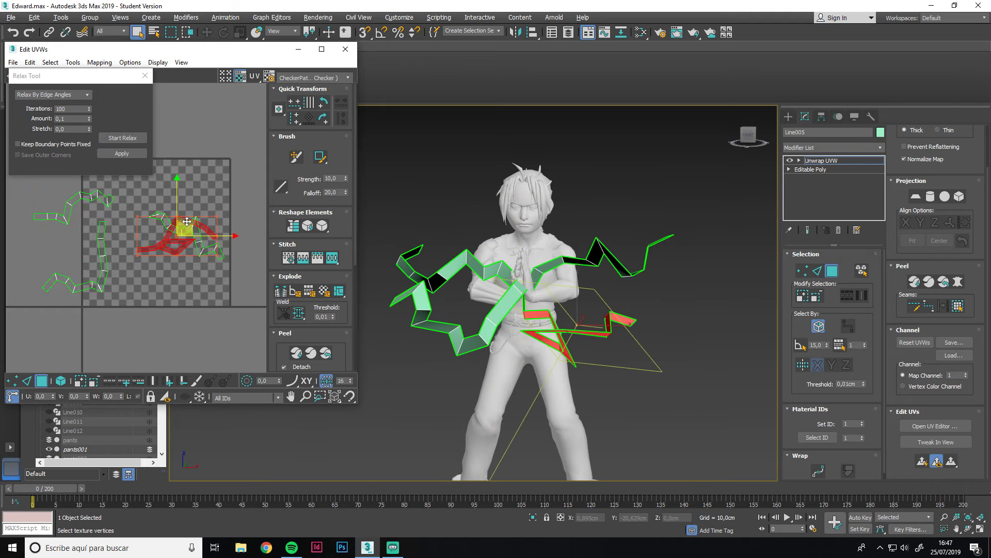
pyautogui.moveTo(187, 221); pyautogui.dragTo(183, 273)
# - Relax the zigzag strip's UV shell, then clear the selection
pyautogui.click(192, 238)
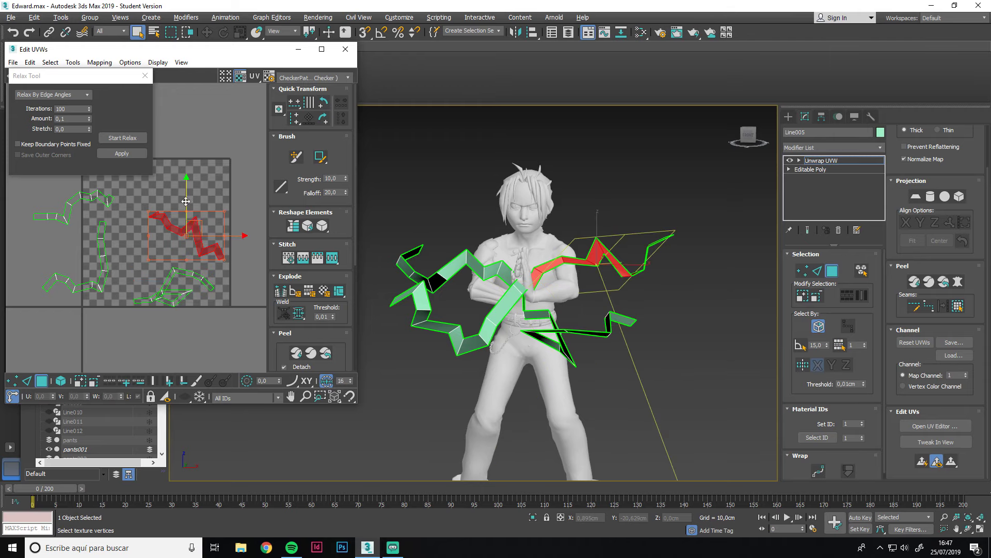
pyautogui.scroll(2, 190, 201)
pyautogui.click(127, 138)
pyautogui.click(127, 140)
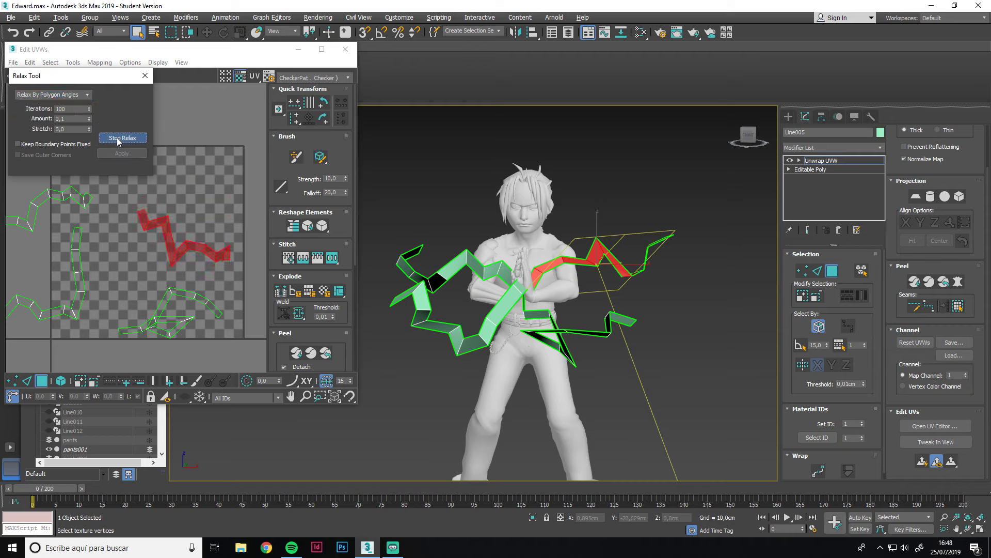
pyautogui.click(209, 336)
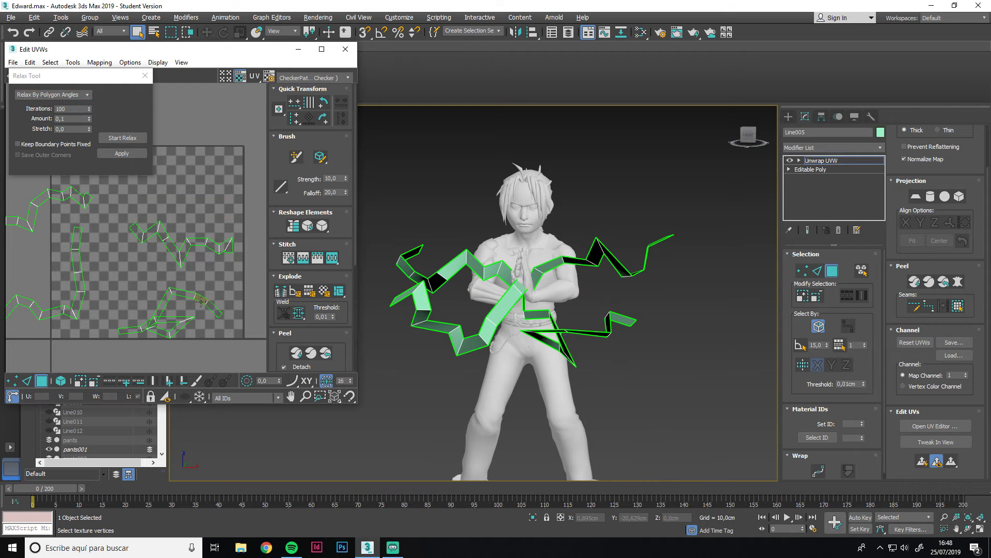
# - Relax the next strip's UV shell using Relax By Edge Angles
pyautogui.click(201, 302)
pyautogui.scroll(2, 186, 289)
pyautogui.click(131, 139)
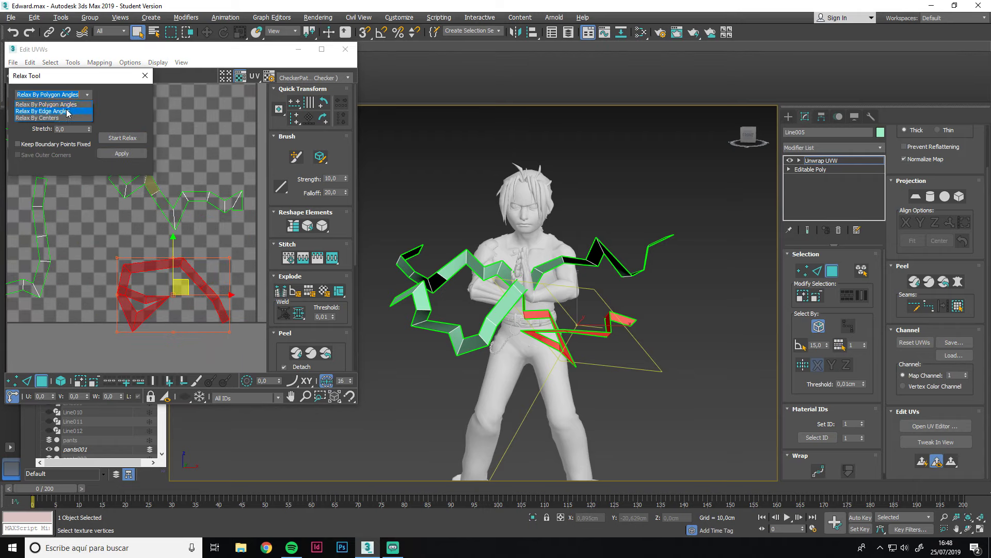
pyautogui.click(67, 112)
pyautogui.click(113, 138)
pyautogui.moveTo(177, 266); pyautogui.dragTo(183, 227, button='middle')
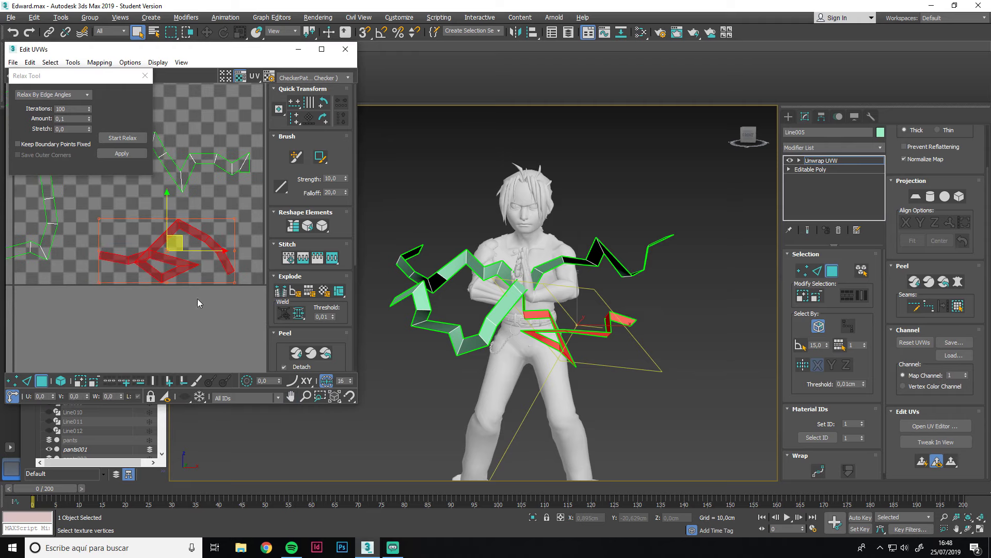
pyautogui.click(199, 305)
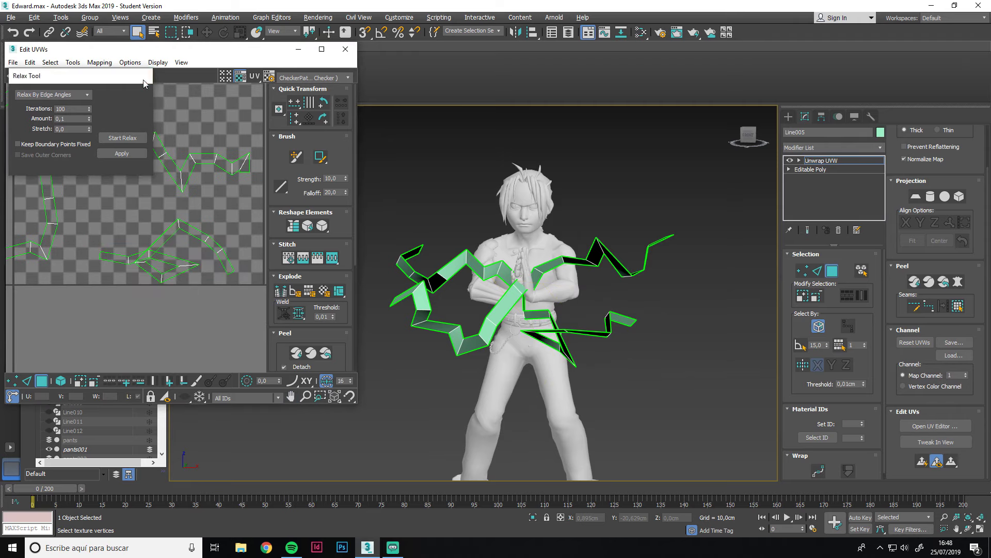
# - Collapse the Unwrap UVW into the Editable Poly
pyautogui.rightClick(820, 160)
pyautogui.click(566, 326)
pyautogui.scroll(5, 523, 353)
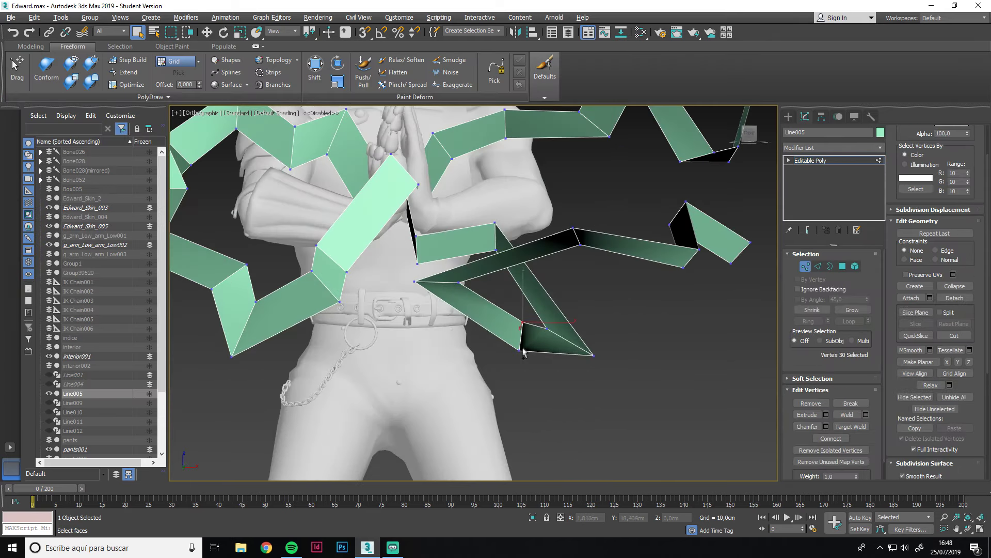
# - Adjust vertices on several ribbon strips, then return to object level
pyautogui.press('w')
pyautogui.scroll(-4, 618, 259)
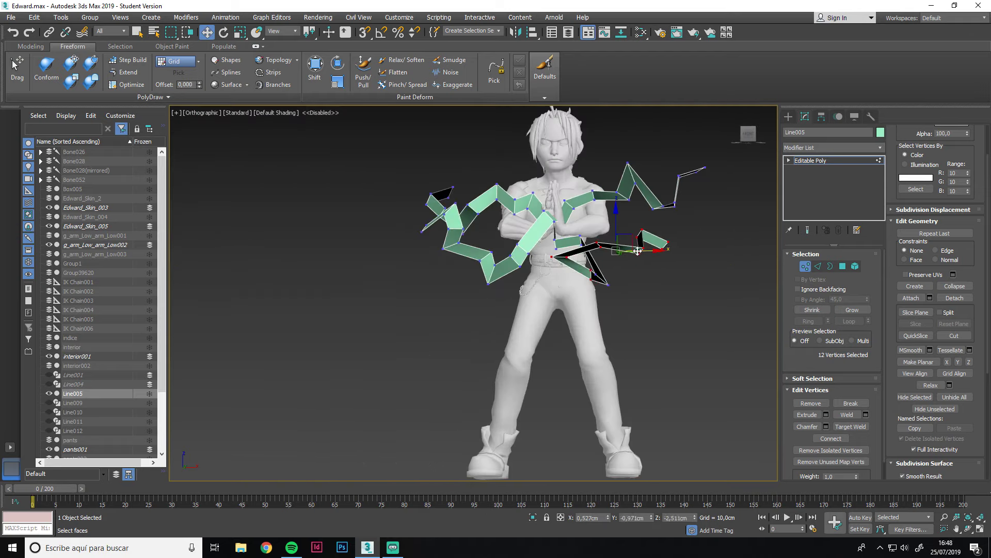
pyautogui.moveTo(618, 258)
pyautogui.keyDown('alt'); pyautogui.mouseDown(button='middle')
pyautogui.moveTo(619, 268)
pyautogui.moveTo(692, 280)
pyautogui.moveTo(667, 305)
pyautogui.moveTo(668, 258)
pyautogui.moveTo(609, 241)
pyautogui.moveTo(636, 229)
pyautogui.mouseUp(button='middle'); pyautogui.keyUp('alt')
pyautogui.click(616, 258)
pyautogui.click(620, 269)
pyautogui.scroll(3, 692, 279)
pyautogui.scroll(-4, 667, 304)
pyautogui.click(666, 295)
pyautogui.click(668, 258)
pyautogui.scroll(3, 608, 241)
pyautogui.press('1')
pyautogui.scroll(-4, 637, 229)
# - Add Unwrap UVW to Line005 and relax a strip's shell by edge angles
pyautogui.click(834, 148)
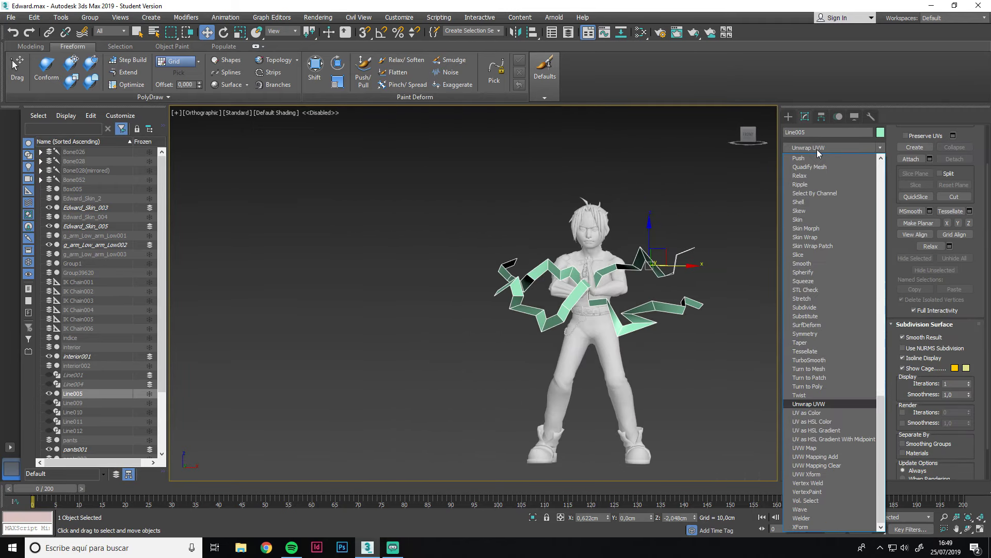
pyautogui.click(816, 495)
pyautogui.click(935, 426)
pyautogui.click(121, 137)
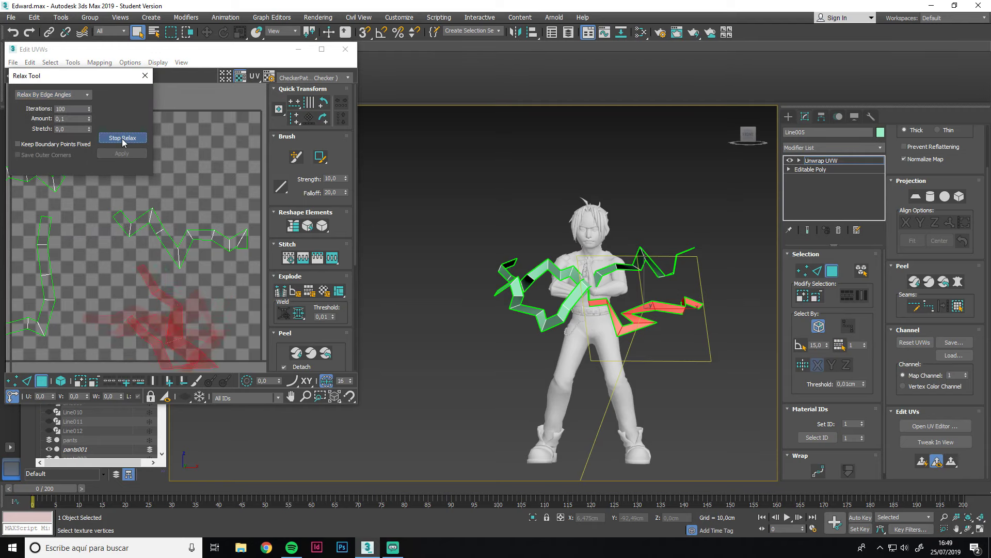
pyautogui.click(54, 94)
pyautogui.click(49, 103)
pyautogui.click(122, 138)
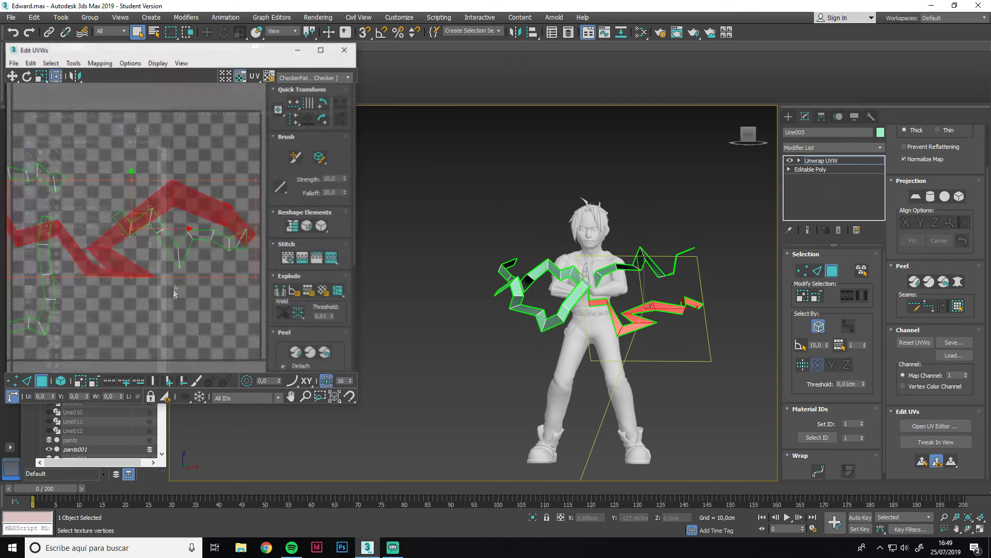
# - Relax another UV shell with Tools > Relax
pyautogui.click(73, 62)
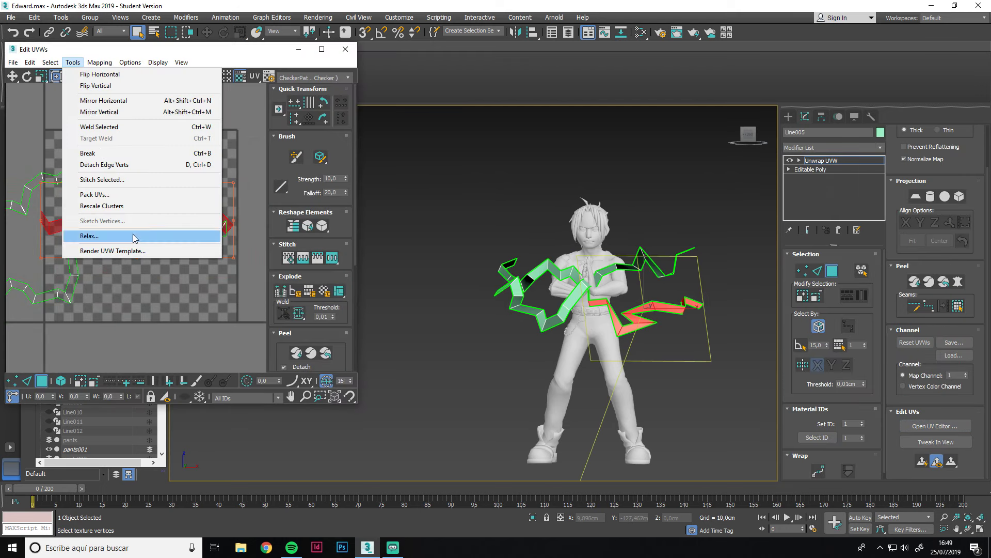
pyautogui.click(103, 235)
pyautogui.click(122, 138)
pyautogui.click(121, 137)
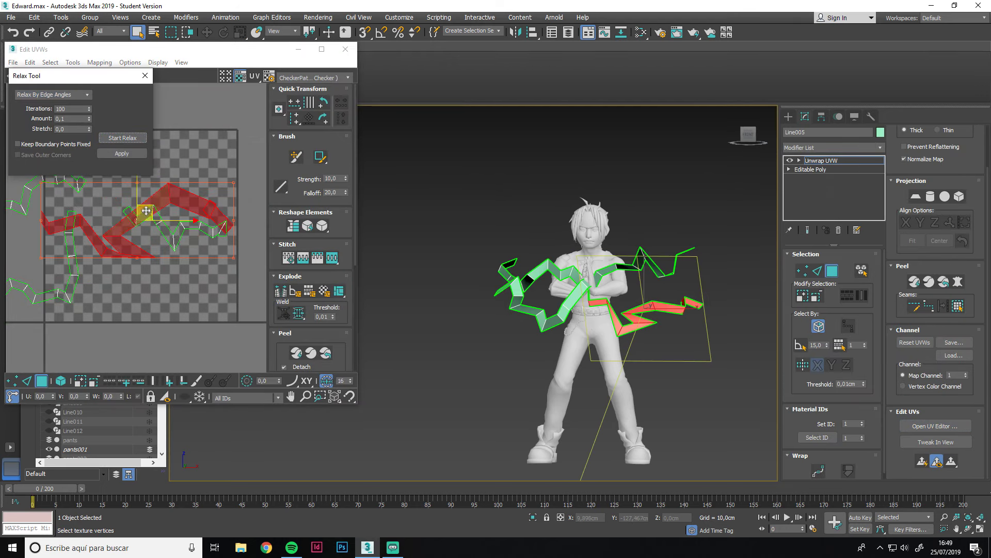
pyautogui.moveTo(215, 335); pyautogui.dragTo(227, 280, button='middle')
pyautogui.click(228, 281)
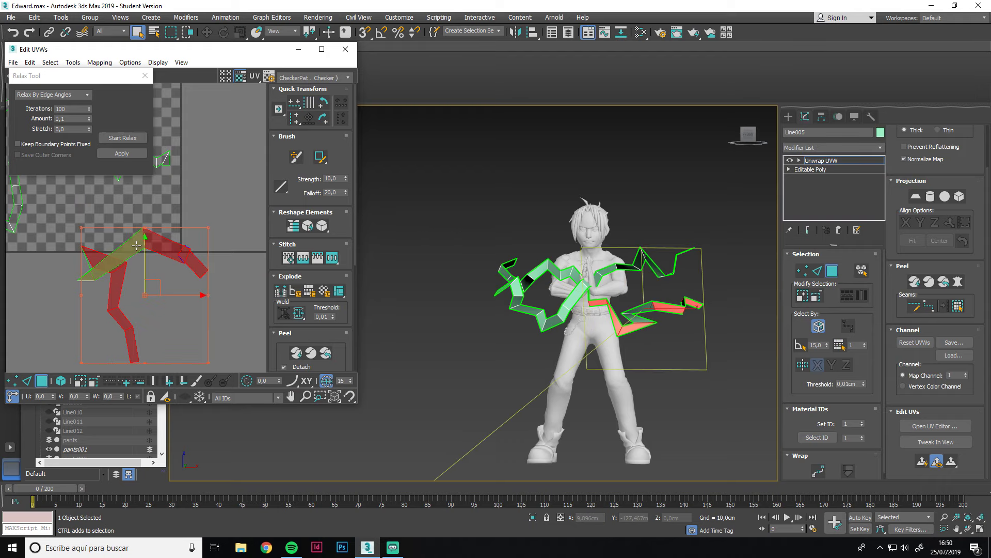
pyautogui.click(121, 154)
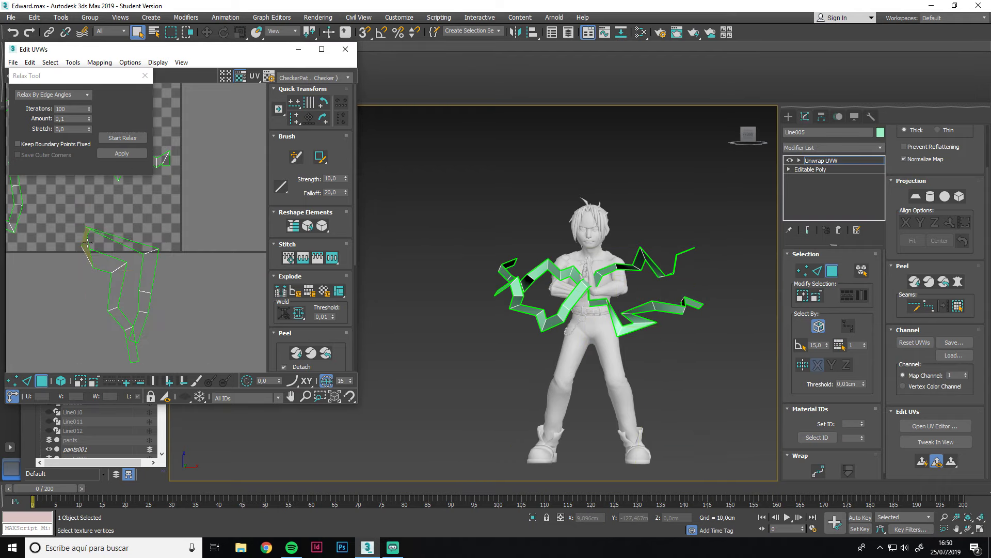
# - Select the leg strip's UV shell and relax it
pyautogui.scroll(5, 164, 212)
pyautogui.scroll(-5, 164, 212)
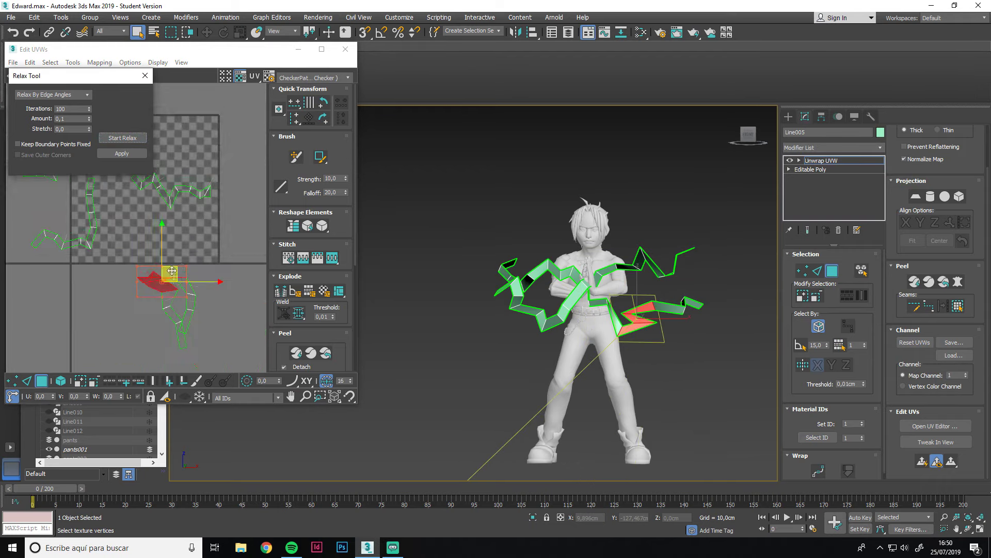
pyautogui.click(206, 279)
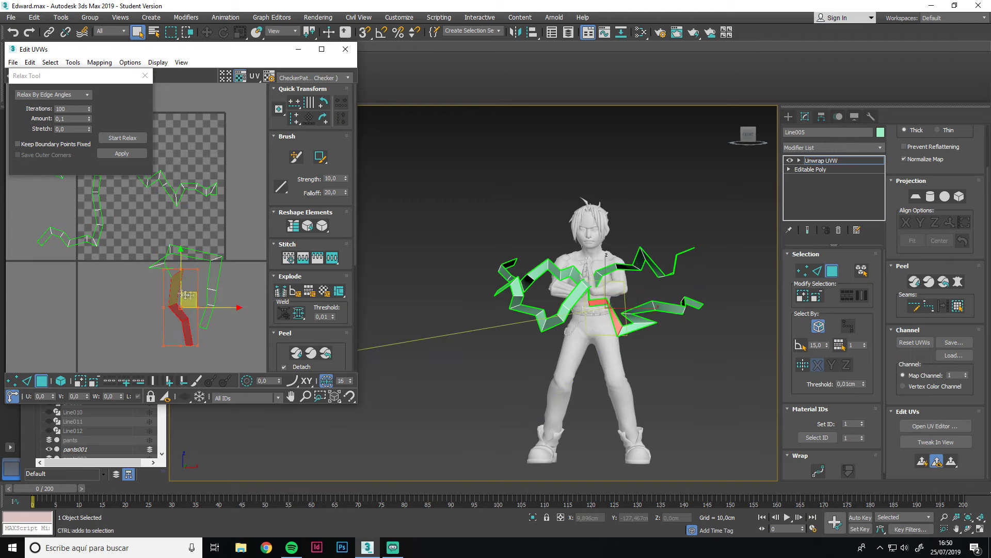
pyautogui.press('1')
pyautogui.scroll(2, 163, 263)
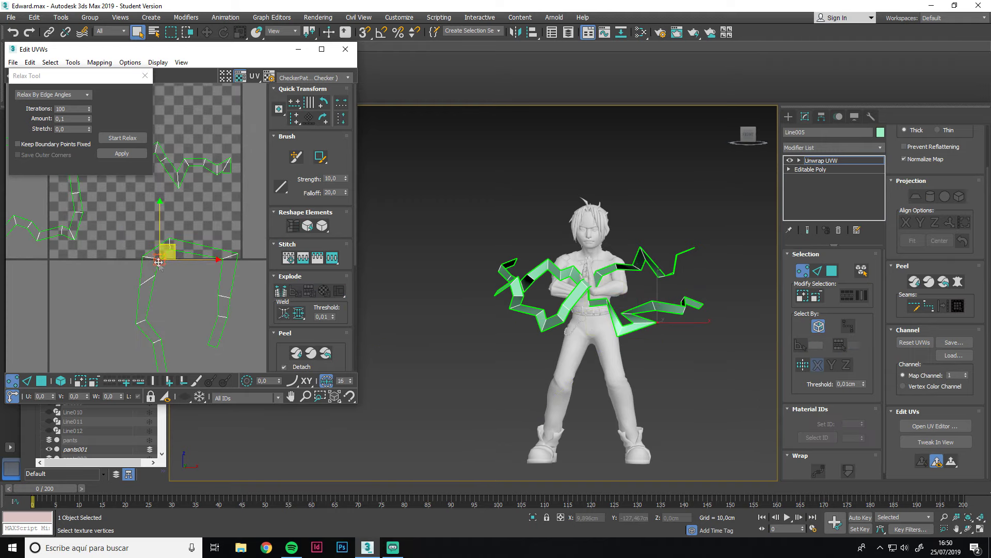
pyautogui.moveTo(134, 252); pyautogui.dragTo(146, 241, button='middle')
pyautogui.press('3')
pyautogui.click(165, 289)
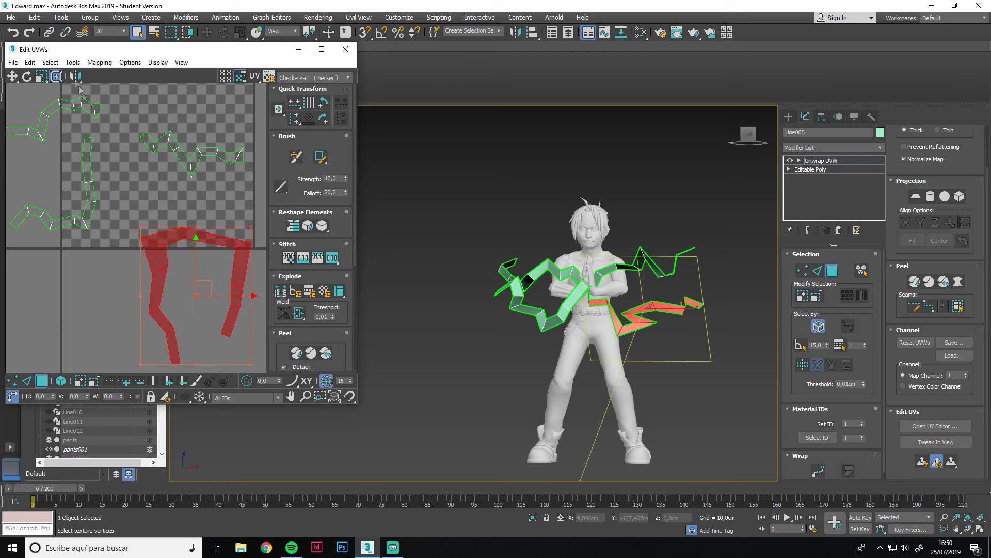
pyautogui.click(136, 142)
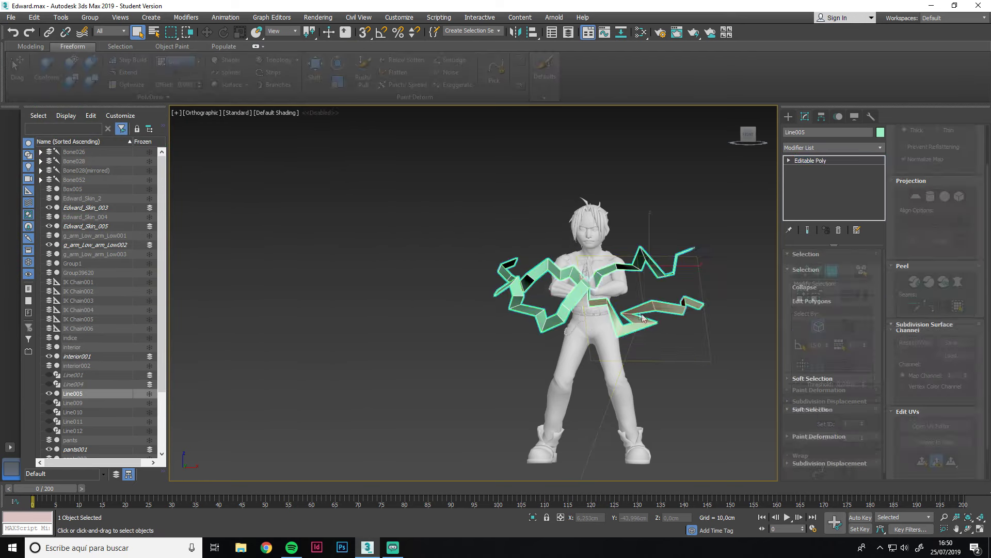
# - Clone the red strip-end faces and rotate the copy lower
pyautogui.keyDown('alt'); pyautogui.moveTo(676, 309); pyautogui.dragTo(593, 321, button='middle'); pyautogui.keyUp('alt')
pyautogui.press('e')
pyautogui.moveTo(517, 310)
pyautogui.keyDown('shift'); pyautogui.mouseDown()
pyautogui.moveTo(530, 366)
pyautogui.moveTo(490, 133)
pyautogui.mouseUp(); pyautogui.keyUp('shift')
pyautogui.press('Return')
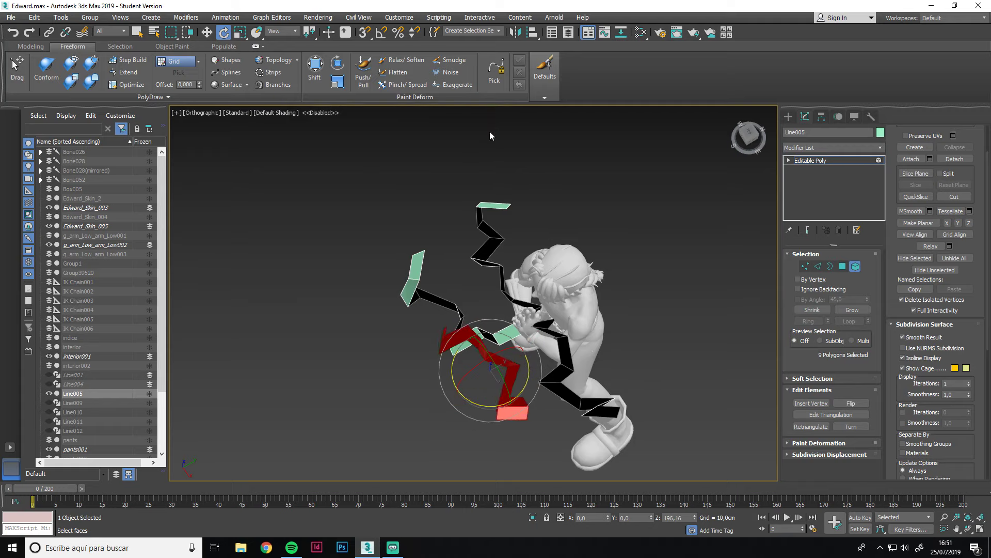
pyautogui.keyDown('alt'); pyautogui.moveTo(489, 132); pyautogui.dragTo(587, 163, button='middle'); pyautogui.keyUp('alt')
# - Move and rotate the red faces onto the black ribbon
pyautogui.scroll(4, 547, 222)
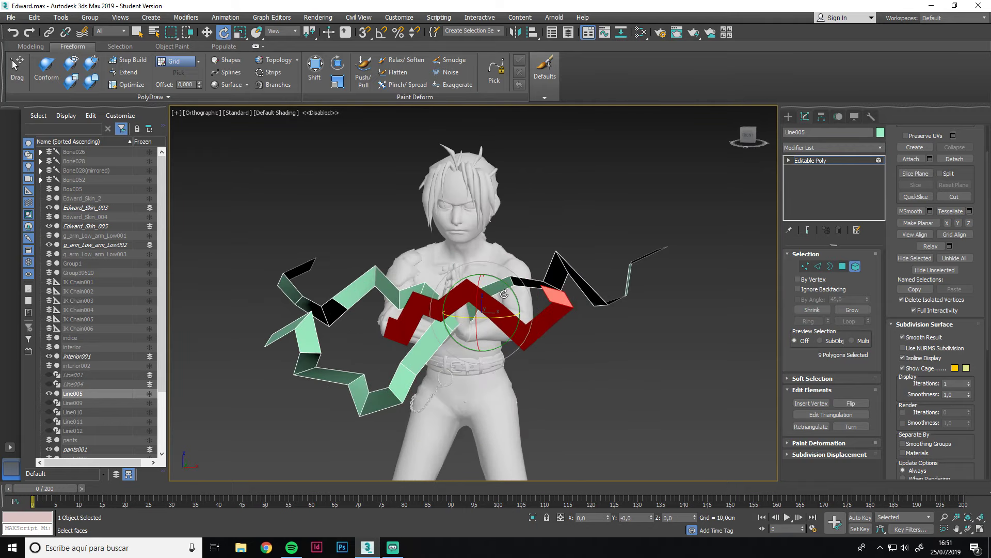
pyautogui.press('w')
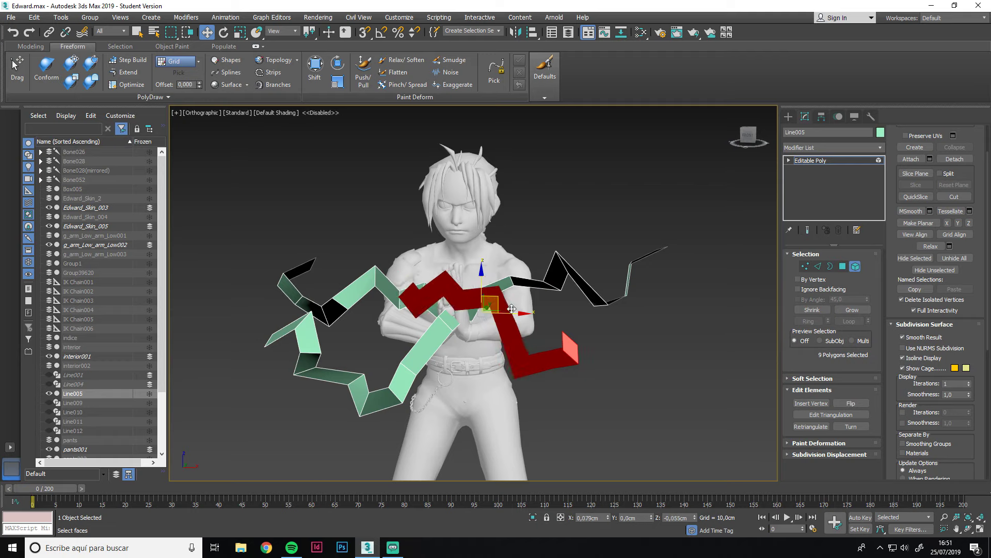
pyautogui.moveTo(511, 305); pyautogui.dragTo(558, 333)
pyautogui.moveTo(555, 351)
pyautogui.keyDown('alt'); pyautogui.mouseDown(button='middle')
pyautogui.moveTo(482, 405)
pyautogui.moveTo(426, 392)
pyautogui.mouseUp(button='middle'); pyautogui.keyUp('alt')
pyautogui.moveTo(568, 349)
pyautogui.mouseDown()
pyautogui.moveTo(640, 356)
pyautogui.moveTo(598, 384)
pyautogui.mouseUp()
pyautogui.press('e')
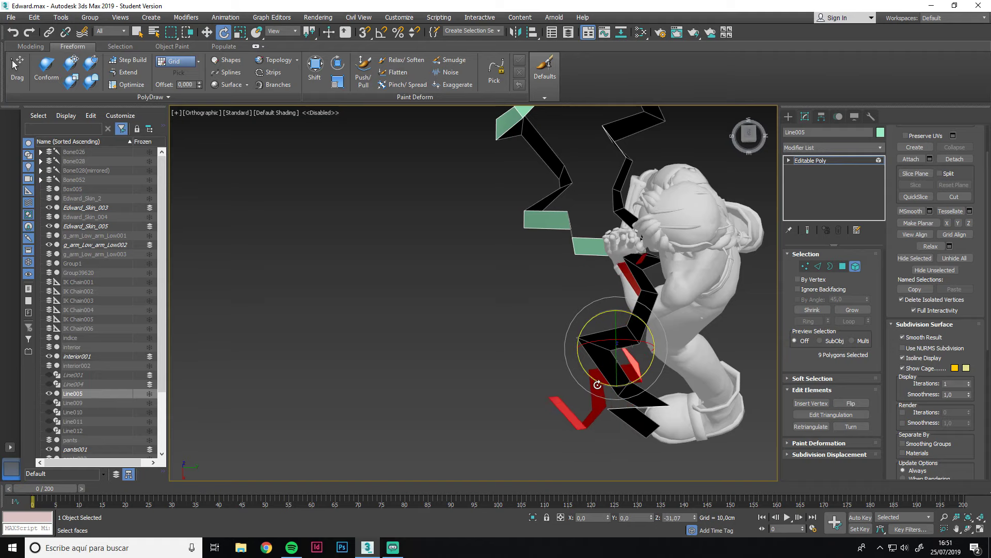
pyautogui.moveTo(645, 348); pyautogui.dragTo(612, 349)
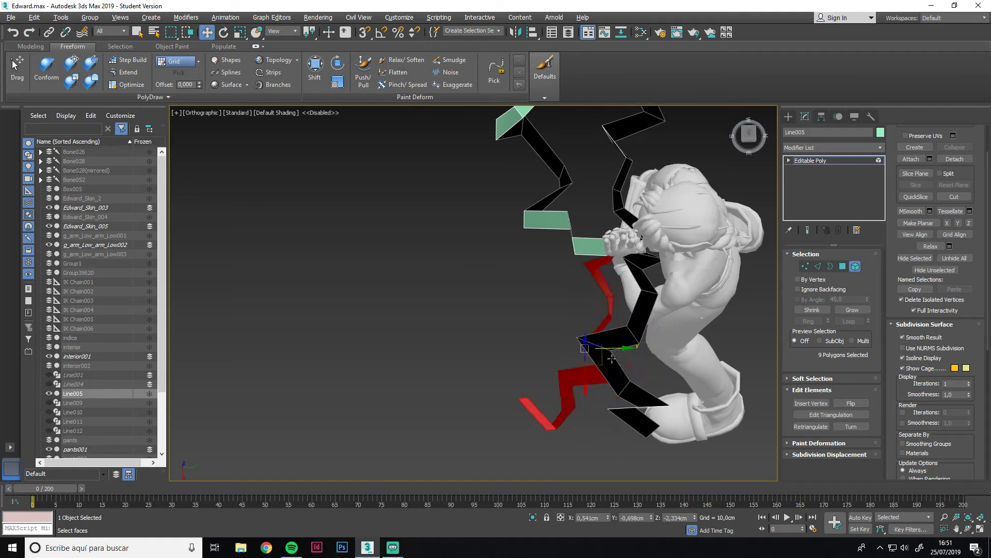
pyautogui.keyDown('alt'); pyautogui.moveTo(612, 358); pyautogui.dragTo(624, 332, button='middle'); pyautogui.keyUp('alt')
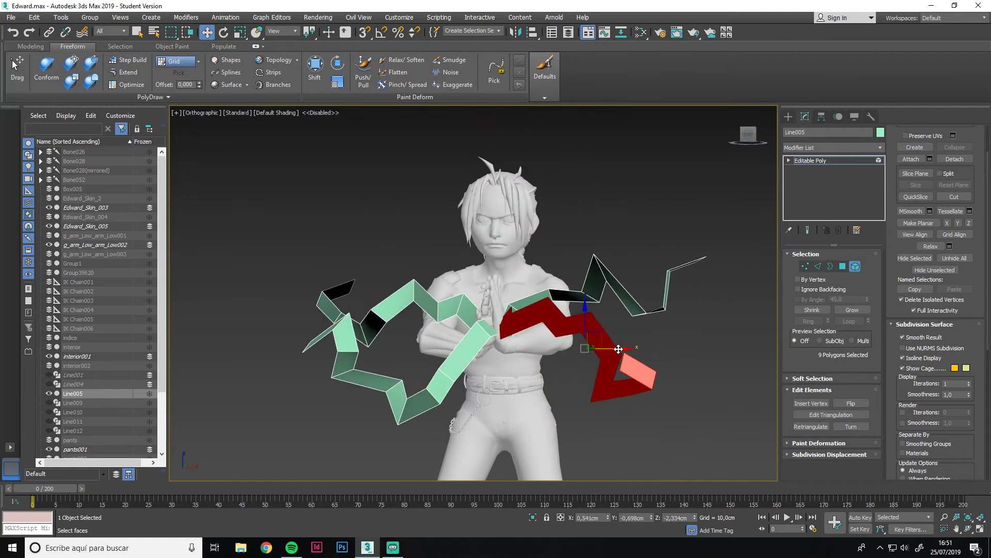
pyautogui.moveTo(618, 349); pyautogui.dragTo(605, 348)
pyautogui.scroll(5, 491, 367)
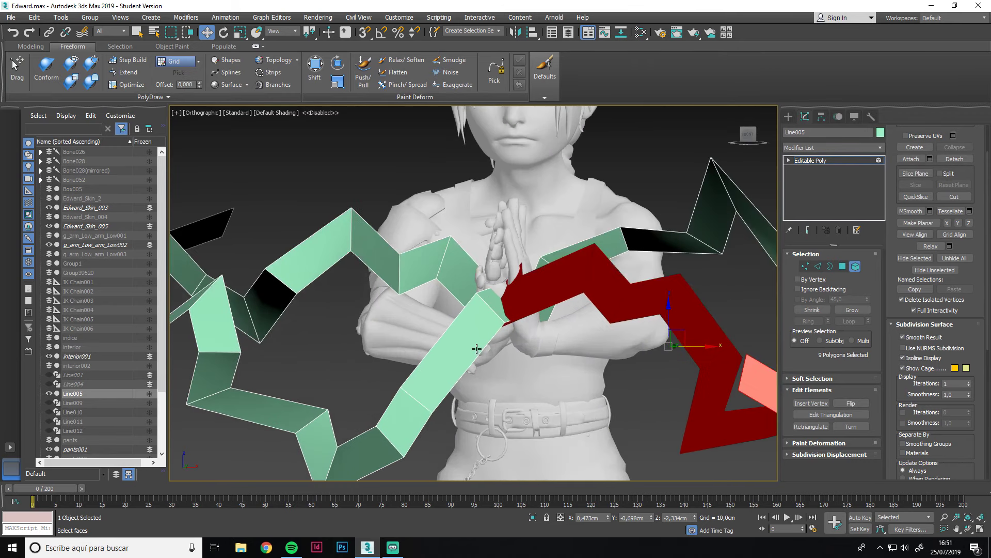
# - Rotate a polygon near the hands upright, then zoom out and exit Polygon mode
pyautogui.press('1')
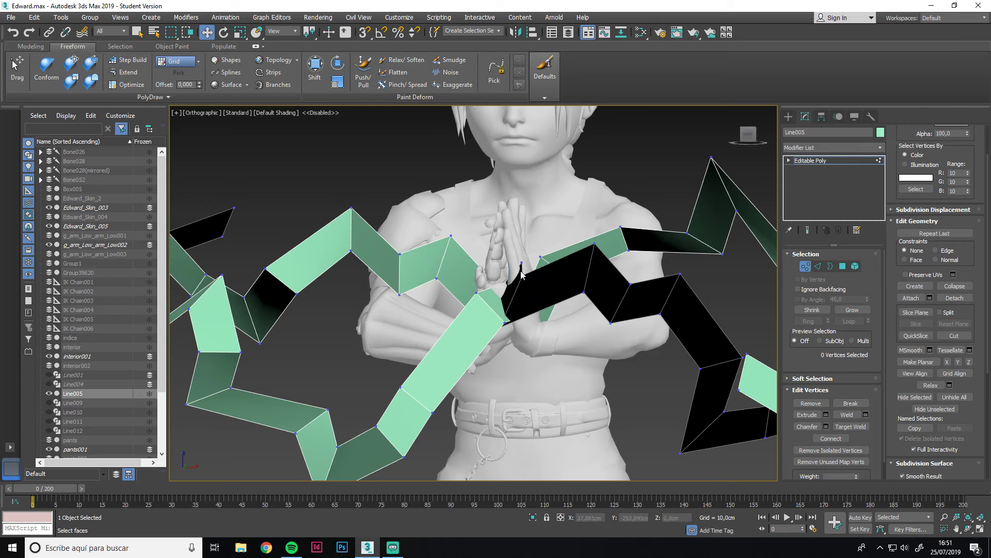
pyautogui.scroll(4, 522, 274)
pyautogui.press('4')
pyautogui.click(507, 303)
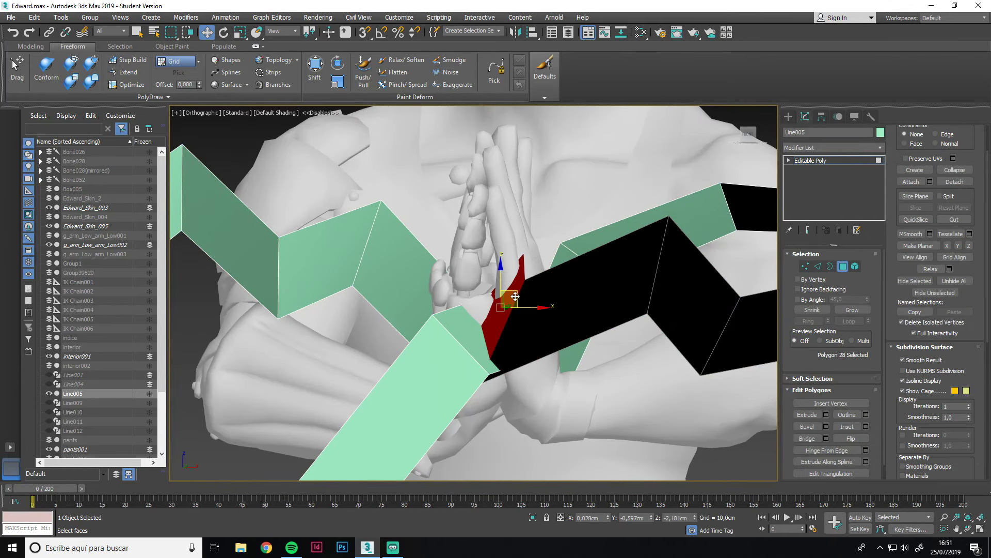
pyautogui.moveTo(532, 285)
pyautogui.mouseDown()
pyautogui.moveTo(519, 270)
pyautogui.moveTo(505, 335)
pyautogui.moveTo(548, 338)
pyautogui.moveTo(529, 336)
pyautogui.mouseUp()
pyautogui.click(499, 342)
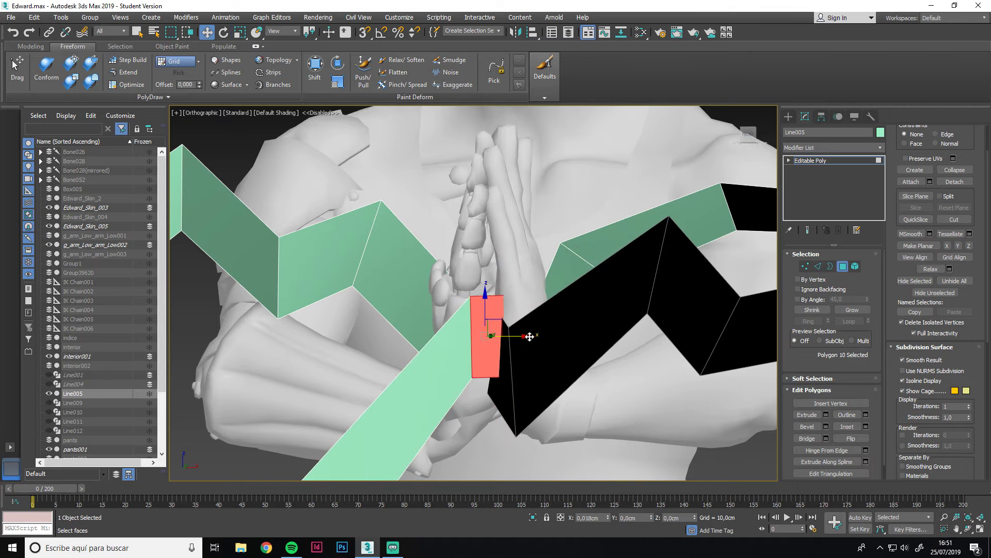
pyautogui.click(749, 135)
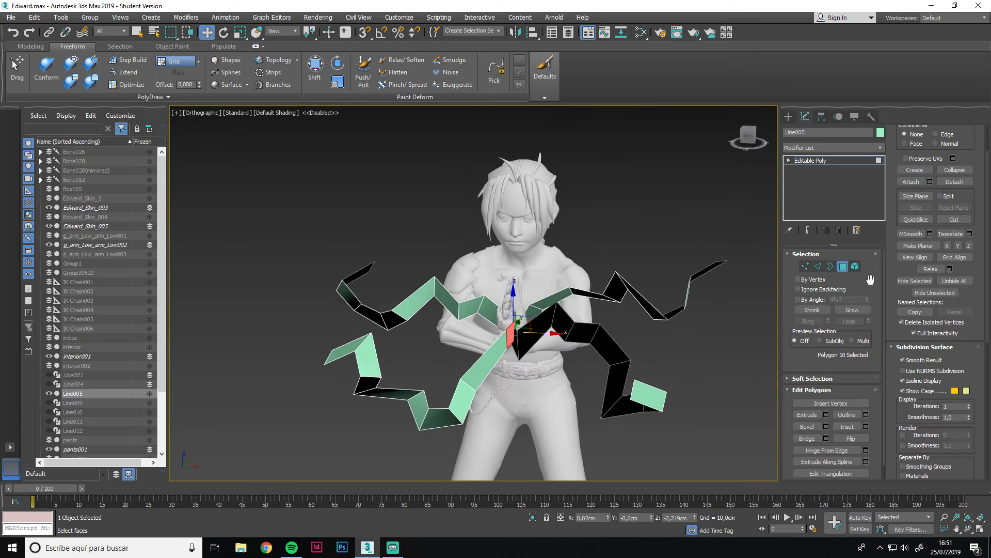
pyautogui.click(843, 267)
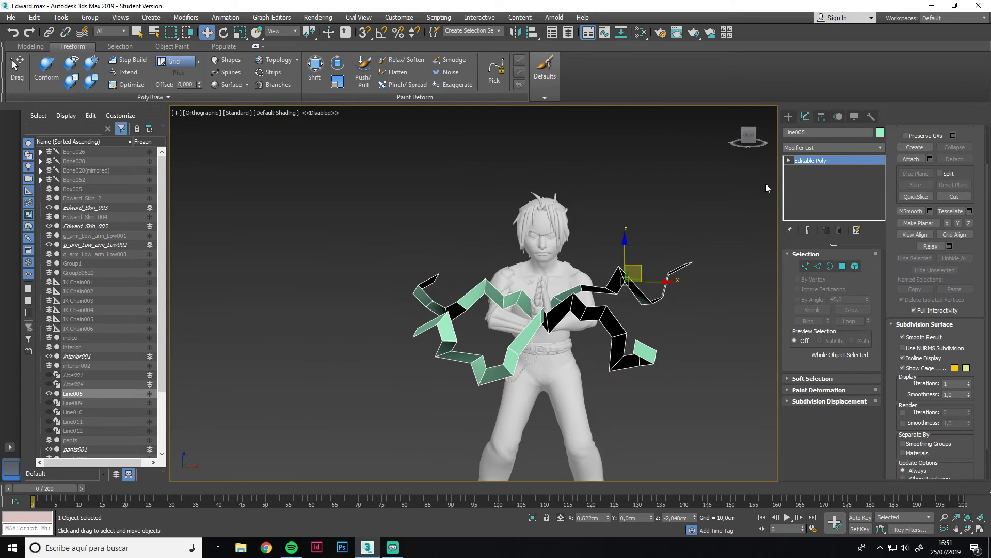
# - Add an Unwrap UVW modifier to Line005 and open the UV Editor
pyautogui.click(819, 147)
pyautogui.press('u')
pyautogui.click(825, 198)
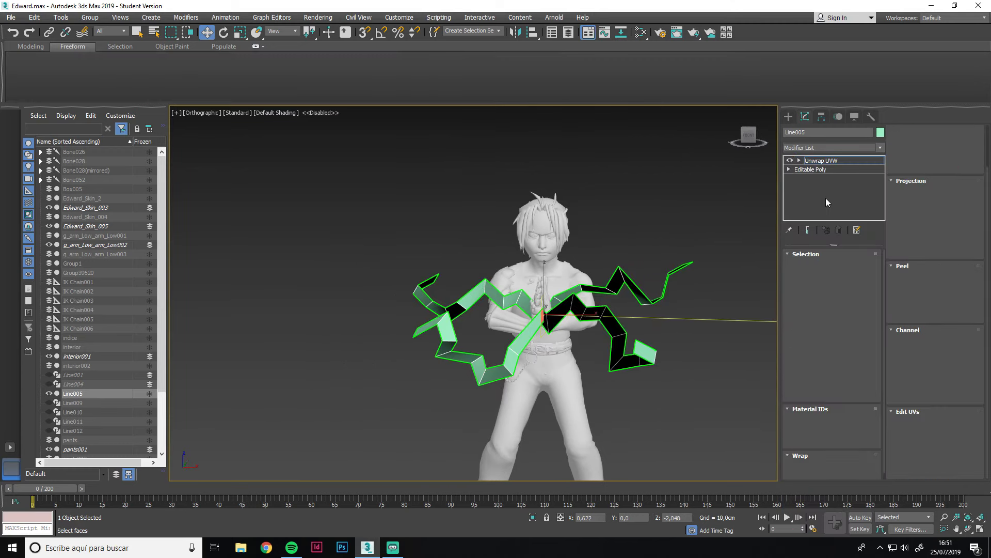
pyautogui.click(953, 430)
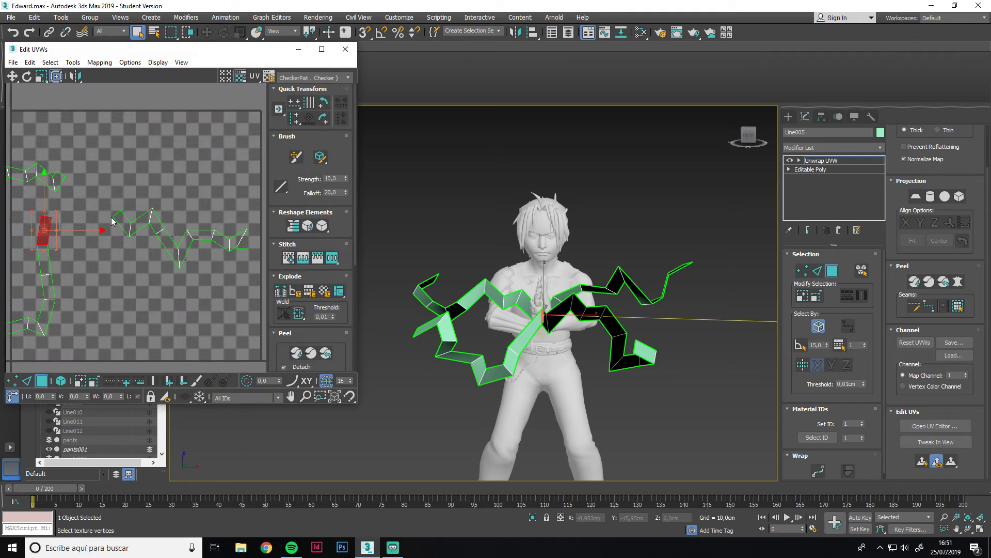
# - Flatten the ribbon's UVs into separate strips and pack them into the UV square
pyautogui.moveTo(87, 266); pyautogui.dragTo(144, 182)
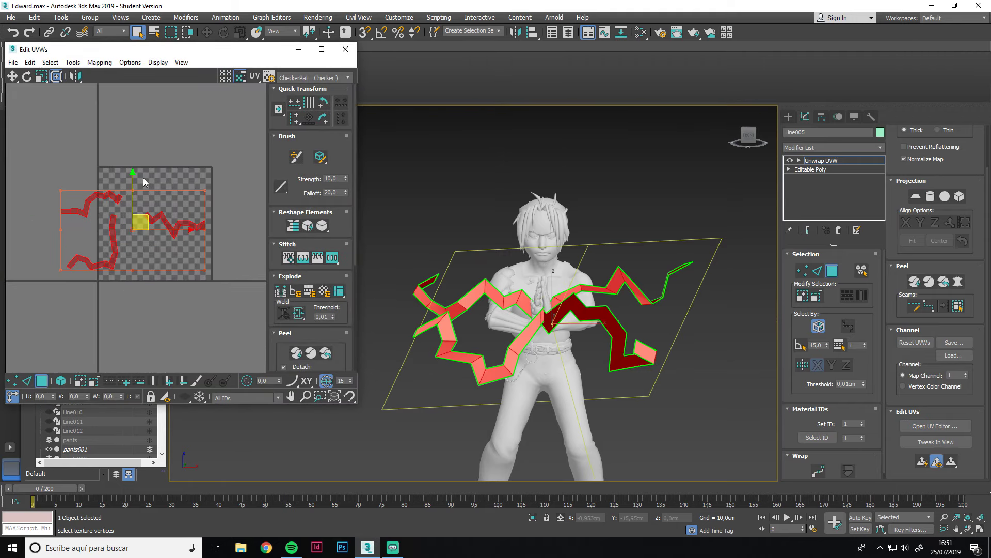
pyautogui.click(99, 62)
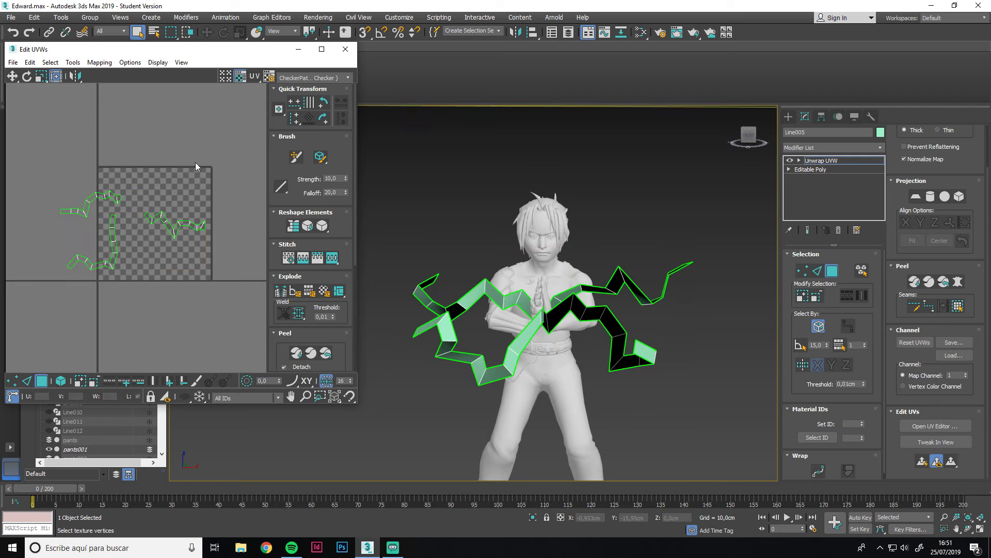
pyautogui.moveTo(62, 329); pyautogui.dragTo(227, 150)
pyautogui.scroll(-3, 310, 309)
pyautogui.scroll(-1, 310, 310)
pyautogui.click(280, 345)
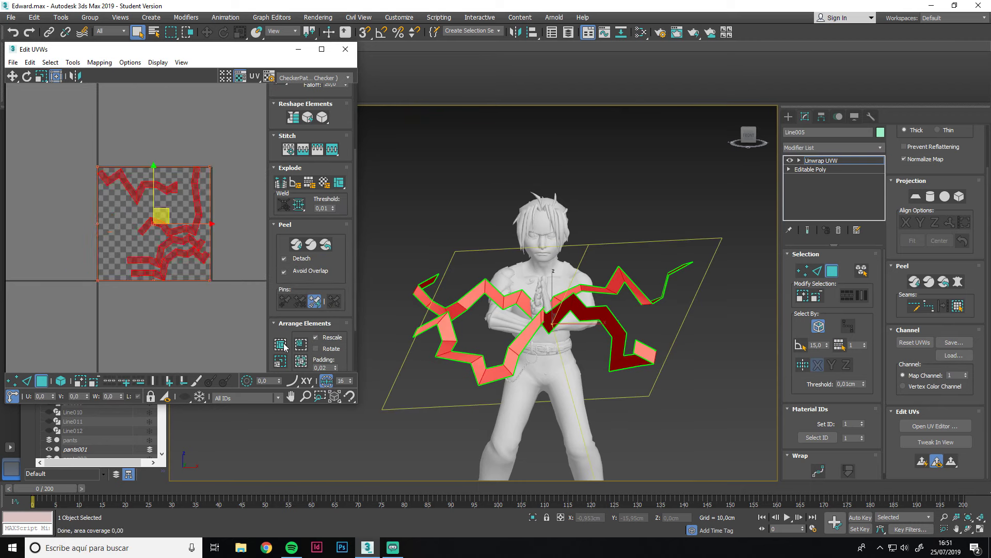
# - Rotate the long L-shaped UV strip about 90 degrees and repack the strips
pyautogui.click(235, 333)
pyautogui.scroll(3, 198, 195)
pyautogui.click(194, 205)
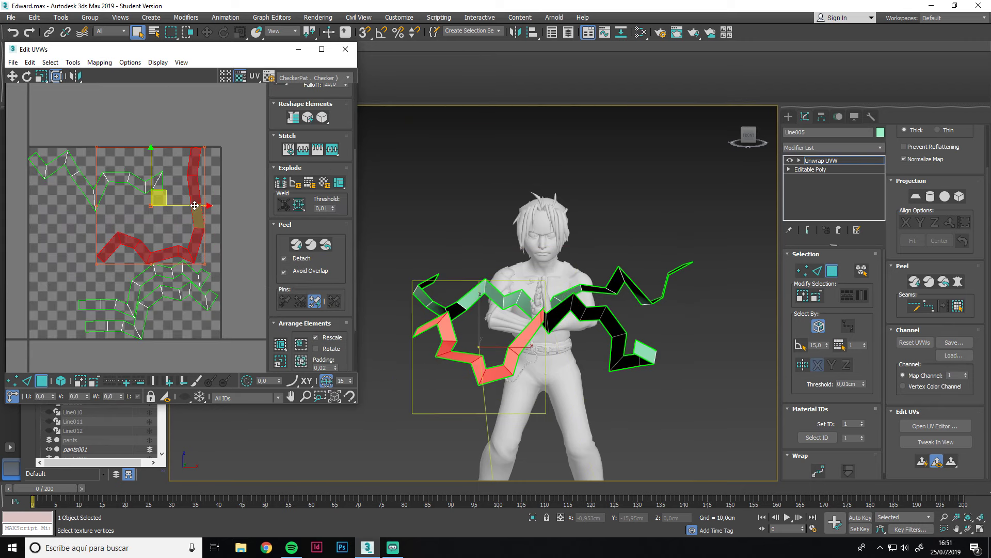
pyautogui.click(27, 76)
pyautogui.moveTo(199, 166); pyautogui.dragTo(180, 184)
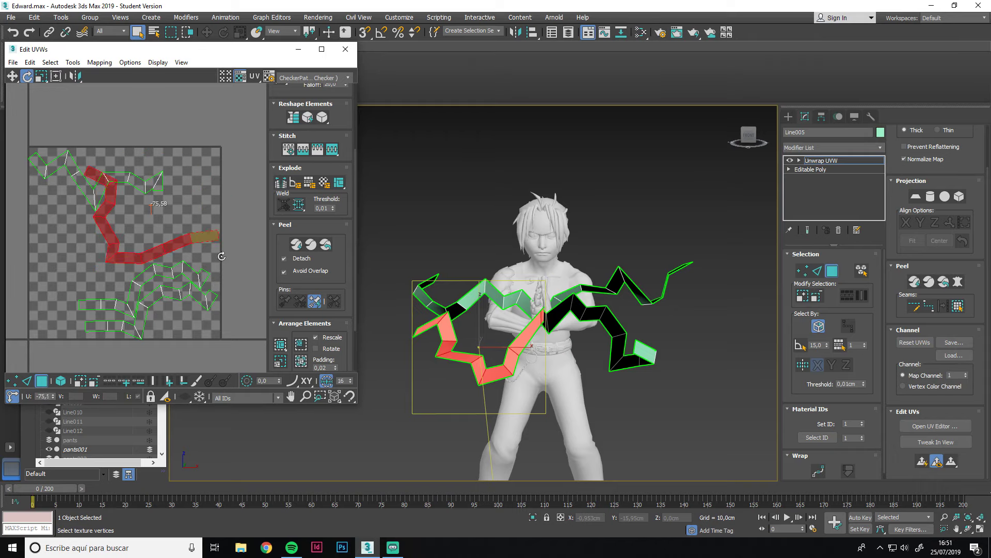
pyautogui.click(180, 184)
pyautogui.click(281, 345)
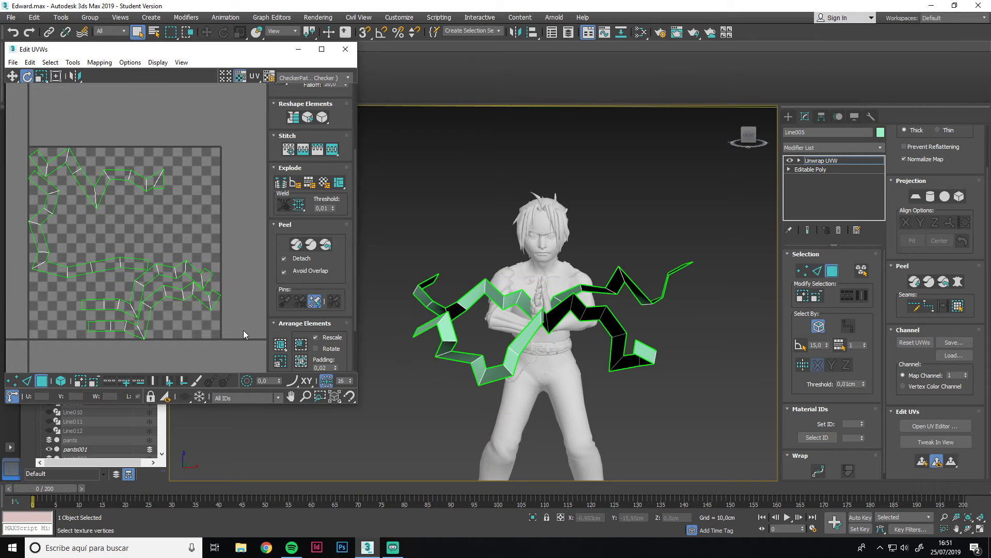
# - Move one UV strip up and right and the left strip down
pyautogui.doubleClick(160, 270)
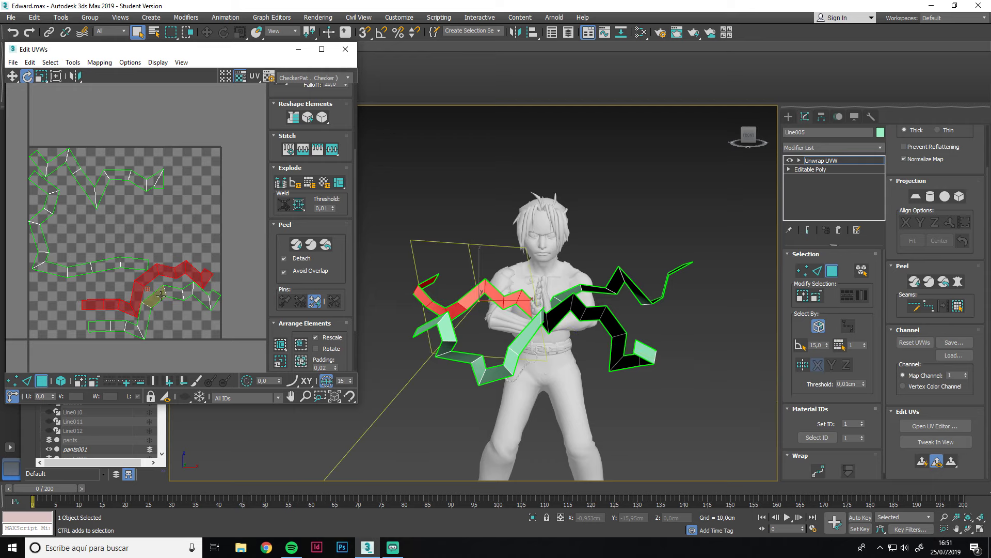
pyautogui.click(12, 76)
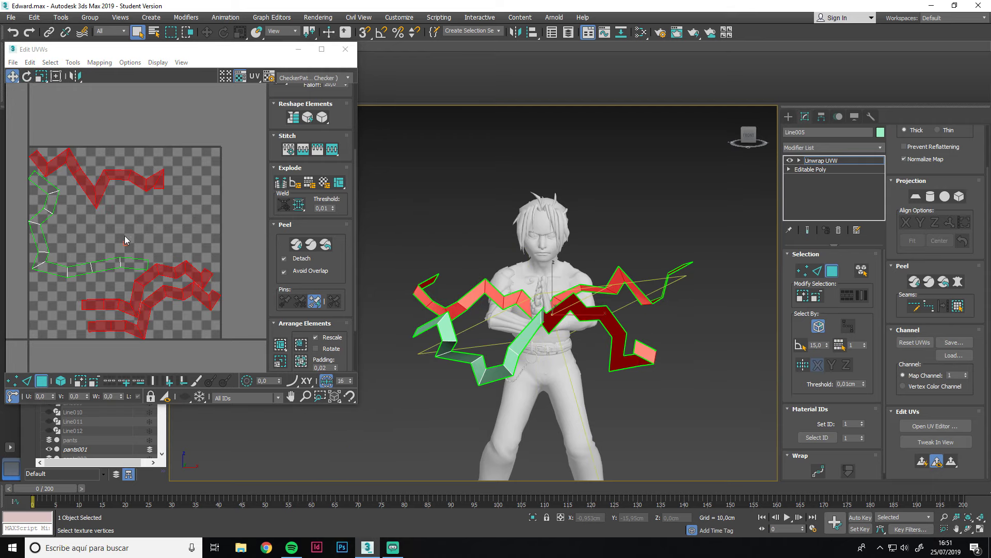
pyautogui.moveTo(149, 304); pyautogui.dragTo(315, 227)
pyautogui.click(133, 257)
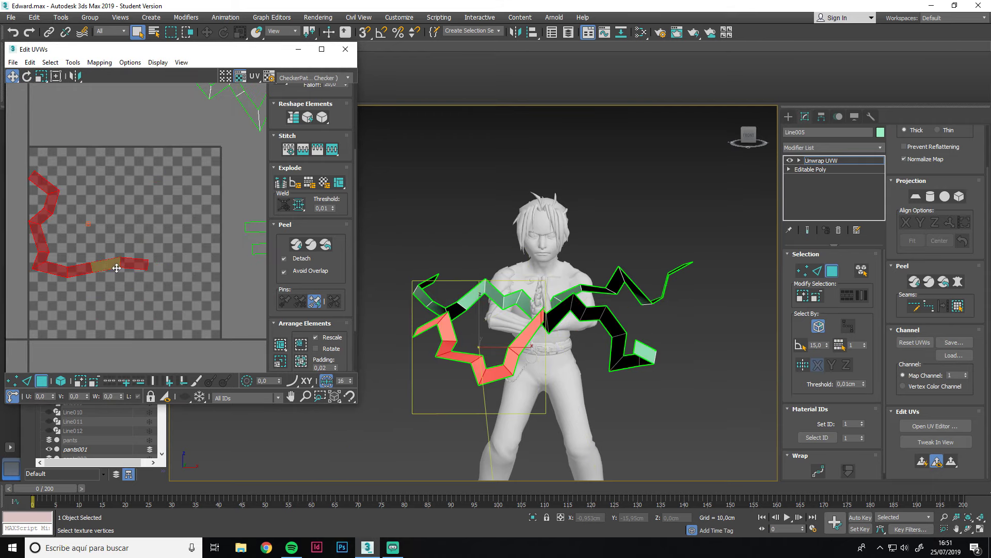
pyautogui.moveTo(133, 257); pyautogui.dragTo(132, 315)
pyautogui.moveTo(129, 264); pyautogui.dragTo(109, 264, button='middle')
# - Reposition two more UV strips toward the bottom-left of the grid
pyautogui.doubleClick(90, 289)
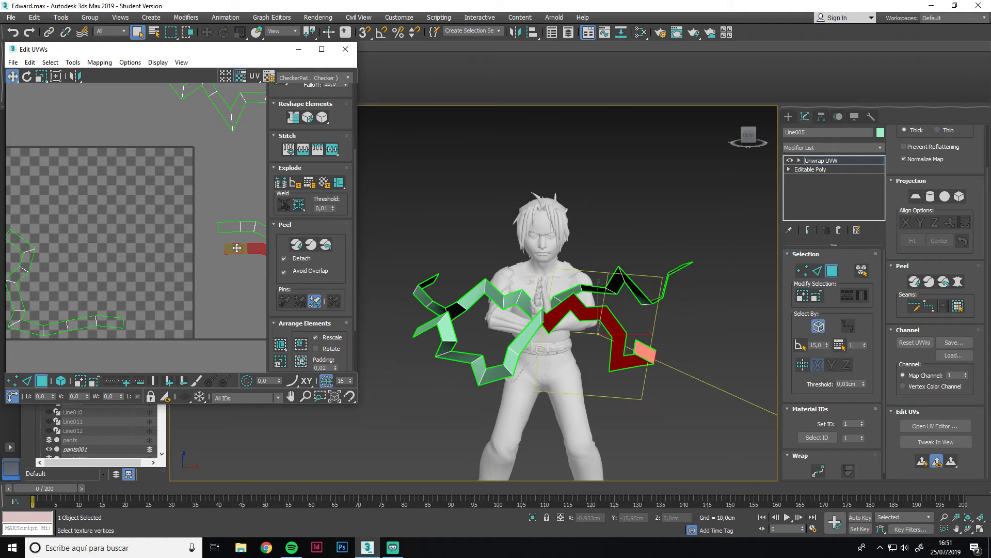
pyautogui.moveTo(90, 289); pyautogui.dragTo(60, 306)
pyautogui.scroll(-2, 60, 306)
pyautogui.doubleClick(222, 233)
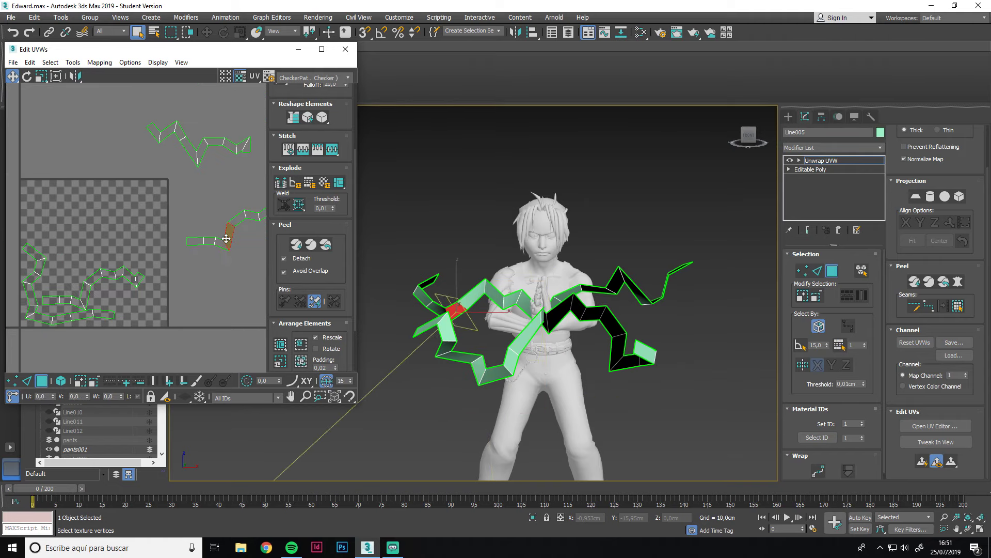
pyautogui.moveTo(222, 233)
pyautogui.mouseDown()
pyautogui.moveTo(163, 274)
pyautogui.moveTo(38, 305)
pyautogui.mouseUp()
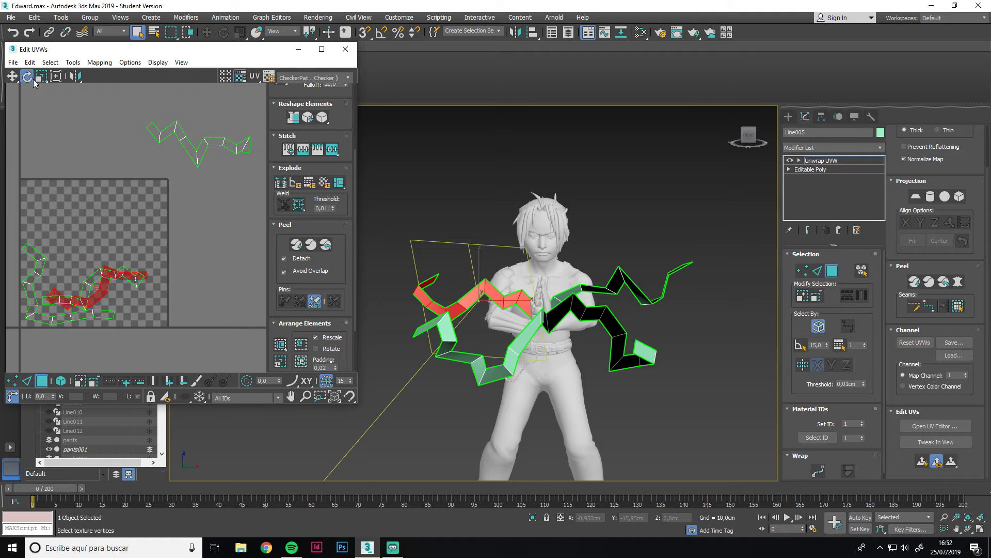
pyautogui.moveTo(96, 299); pyautogui.dragTo(89, 268)
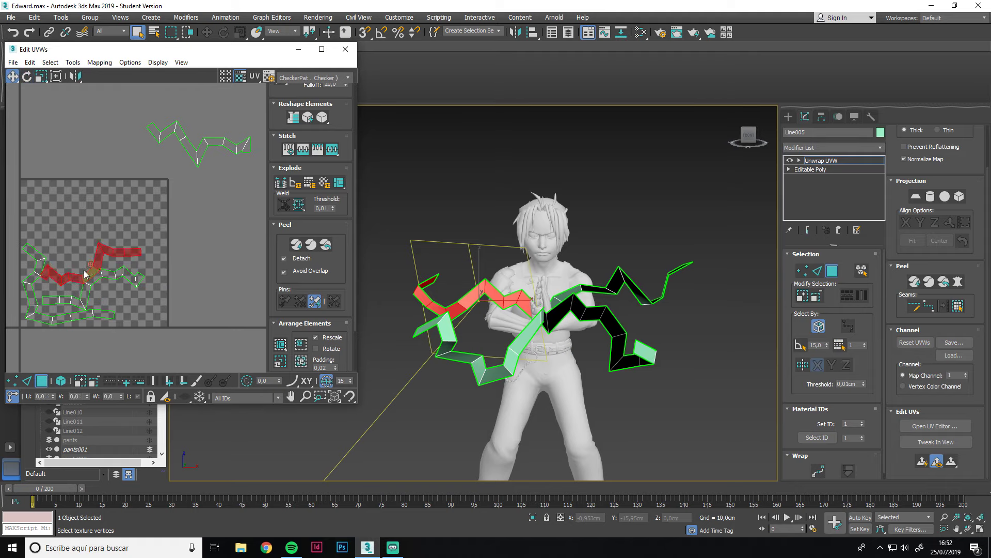
pyautogui.scroll(3, 85, 274)
pyautogui.moveTo(173, 249); pyautogui.dragTo(159, 251)
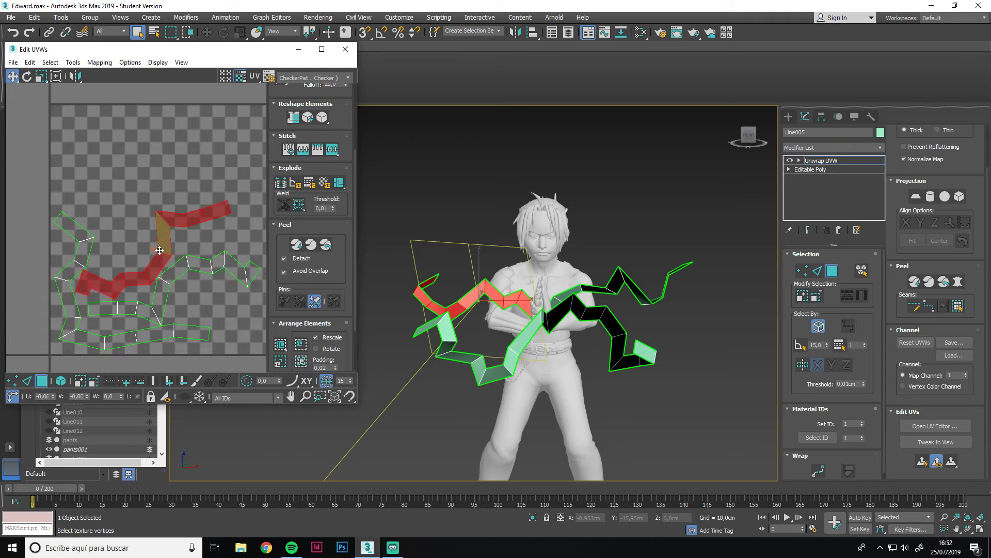
# - Rotate and move the upper UV strip into the cluster with the others
pyautogui.scroll(3, 159, 251)
pyautogui.click(178, 300)
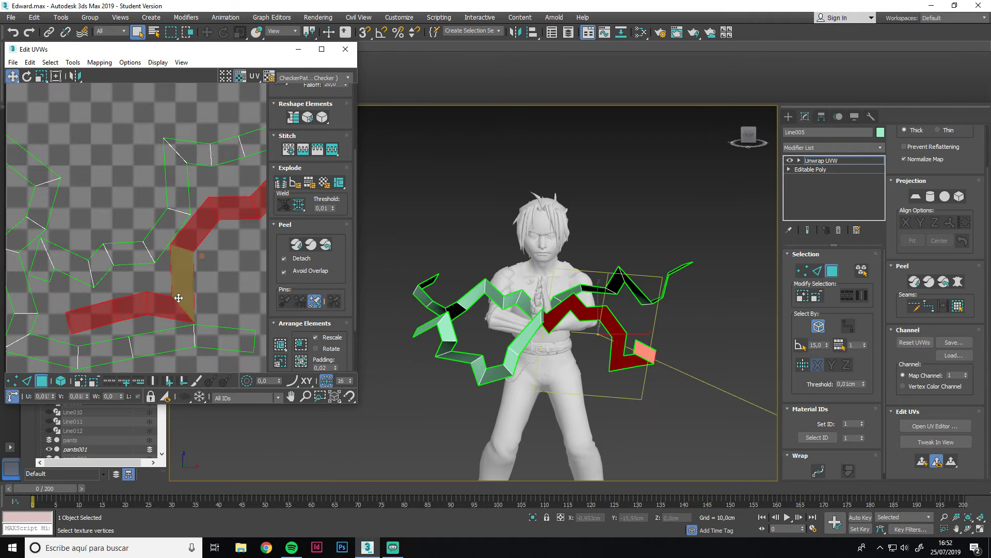
pyautogui.scroll(-5, 178, 298)
pyautogui.click(133, 223)
pyautogui.moveTo(99, 220); pyautogui.dragTo(129, 248)
pyautogui.scroll(-2, 129, 248)
# - Scale all the UV strips up to fill the checker square
pyautogui.hotkey('ctrl', 'a')
pyautogui.scroll(2, 131, 269)
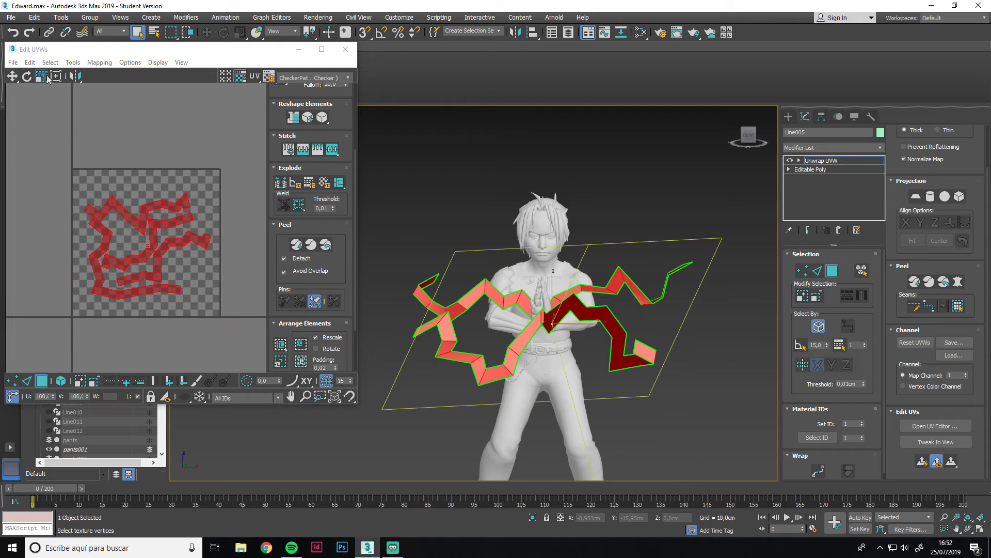
pyautogui.click(118, 198)
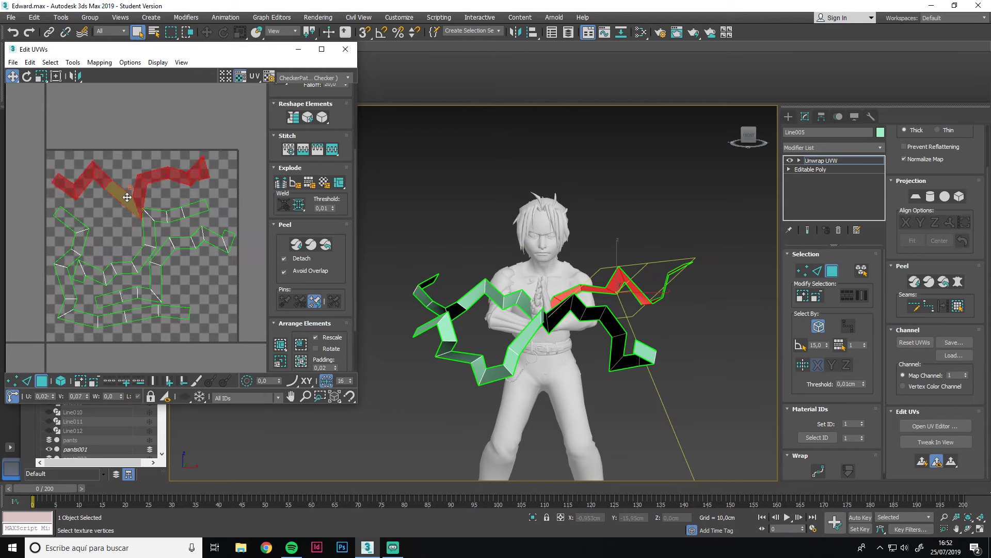
pyautogui.click(67, 289)
pyautogui.scroll(1, 176, 209)
pyautogui.click(176, 209)
# - Collapse Line005's stack into an Editable Poly and export to the destination folder
pyautogui.rightClick(813, 194)
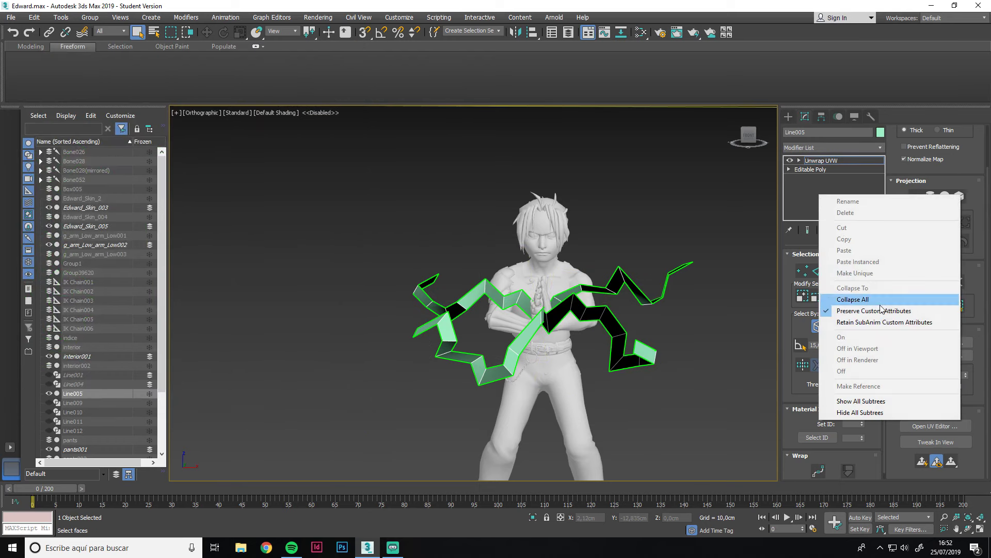
pyautogui.click(851, 294)
pyautogui.click(10, 17)
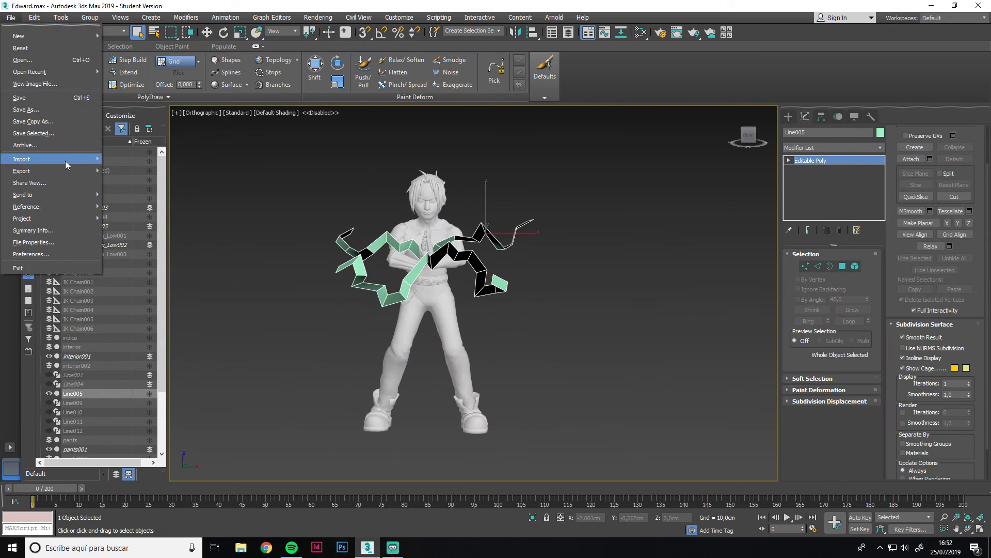
pyautogui.click(141, 187)
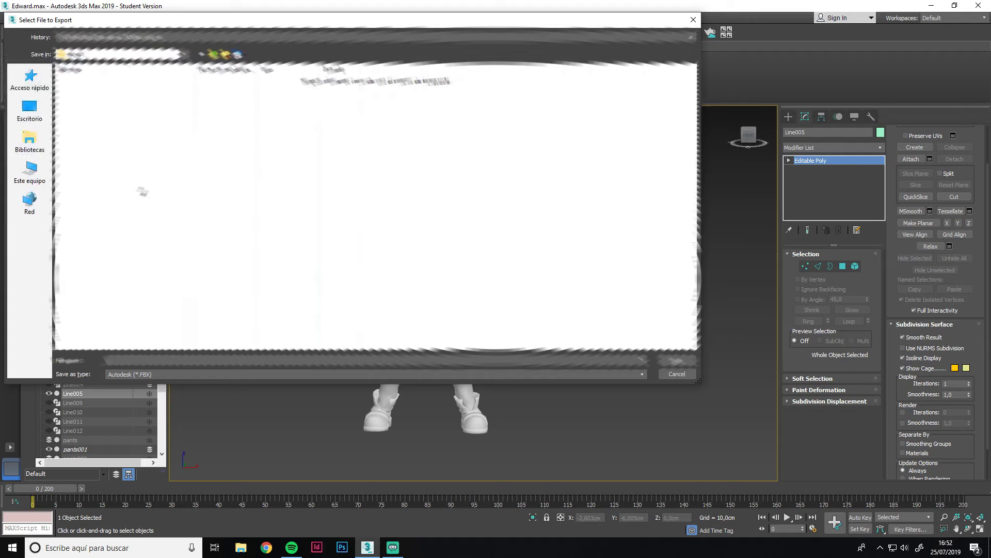
pyautogui.click(30, 171)
pyautogui.doubleClick(357, 155)
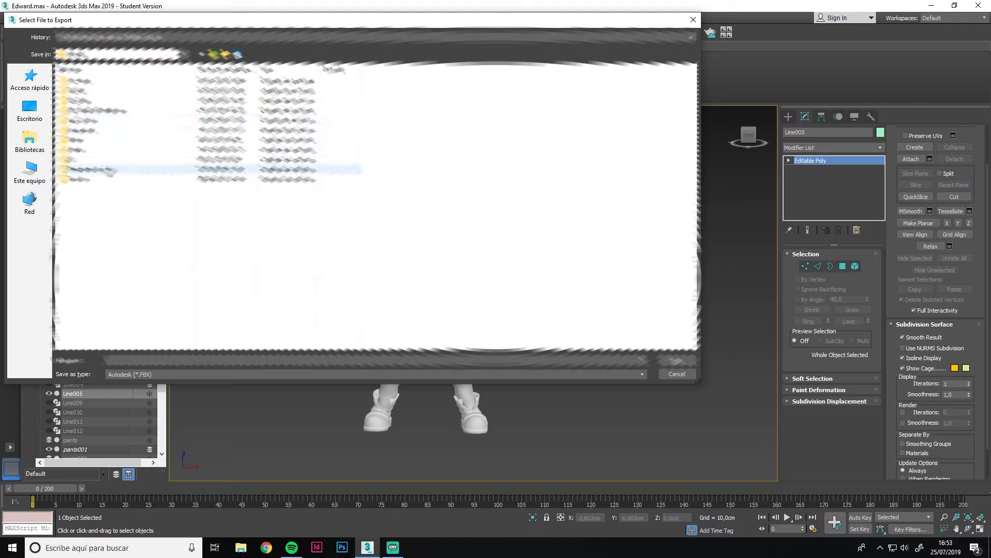
pyautogui.doubleClick(109, 115)
pyautogui.doubleClick(109, 82)
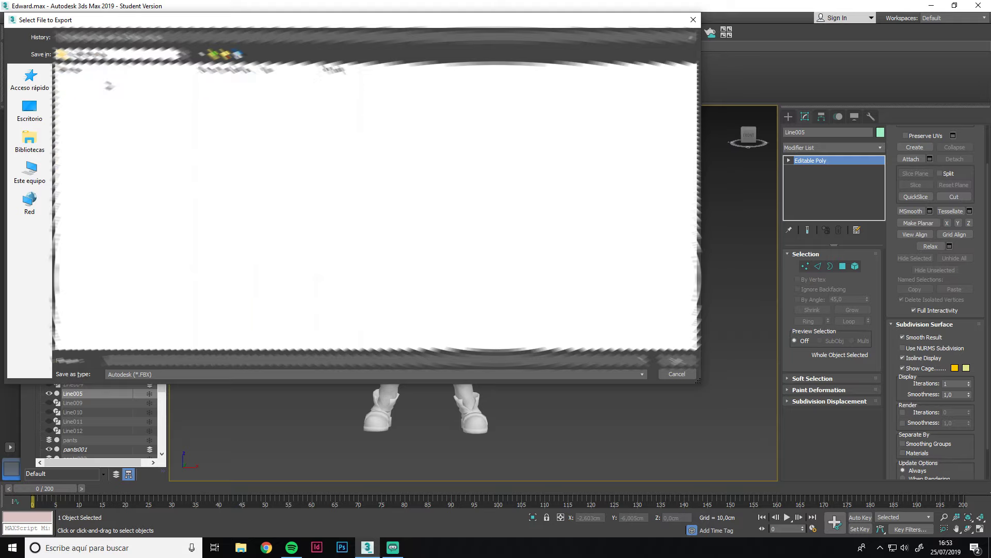
# - Save the export as Autodesk (*.FBX) with the default FBX export settings
pyautogui.click(165, 376)
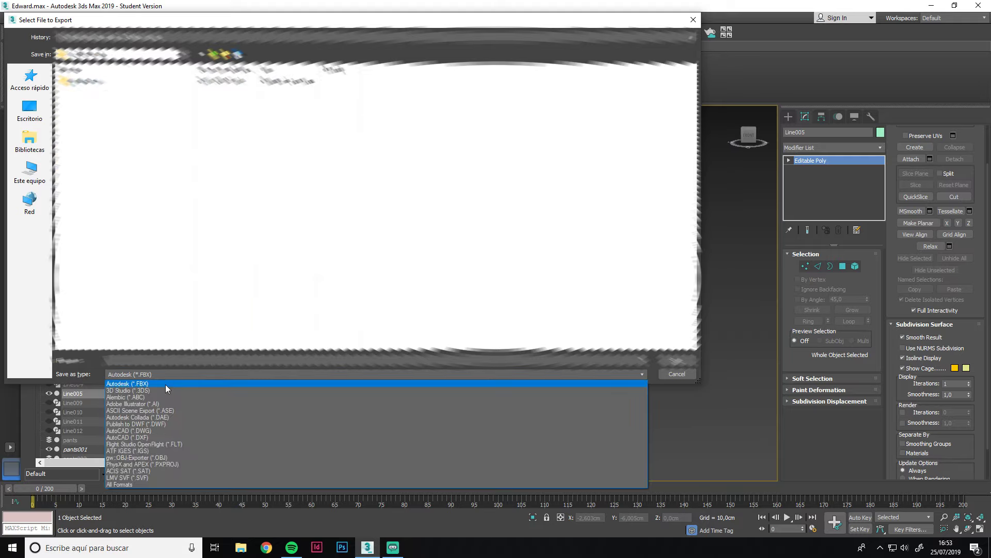
pyautogui.click(153, 373)
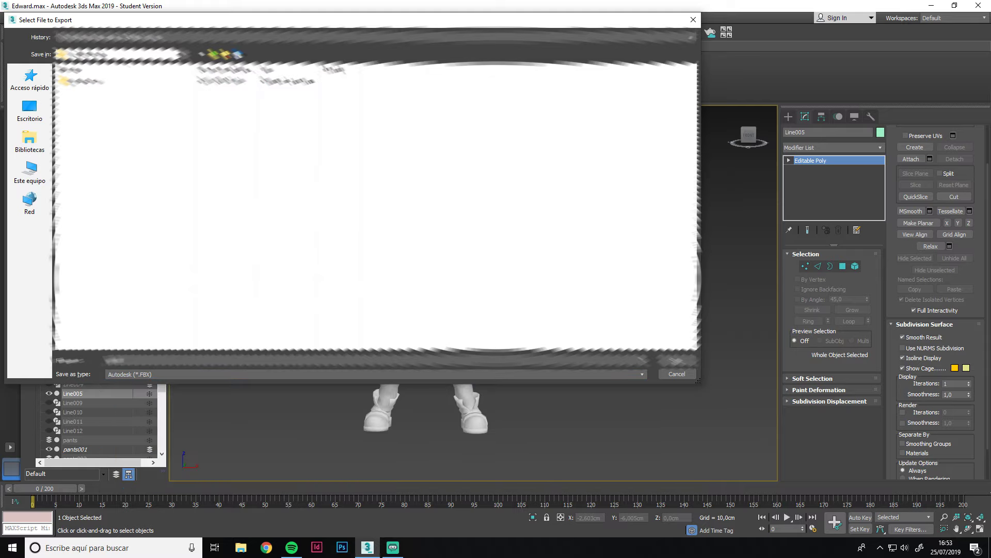
pyautogui.press('Return')
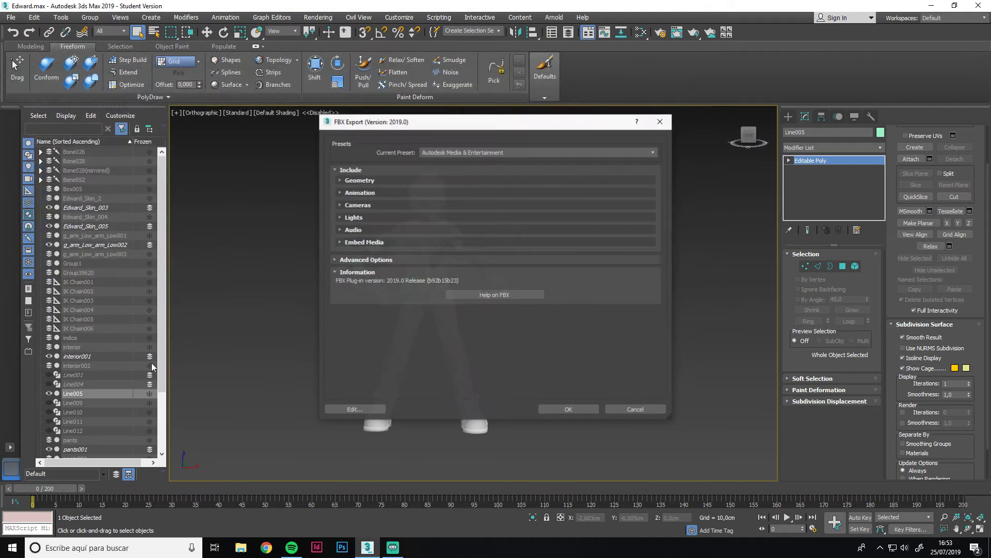
pyautogui.click(566, 405)
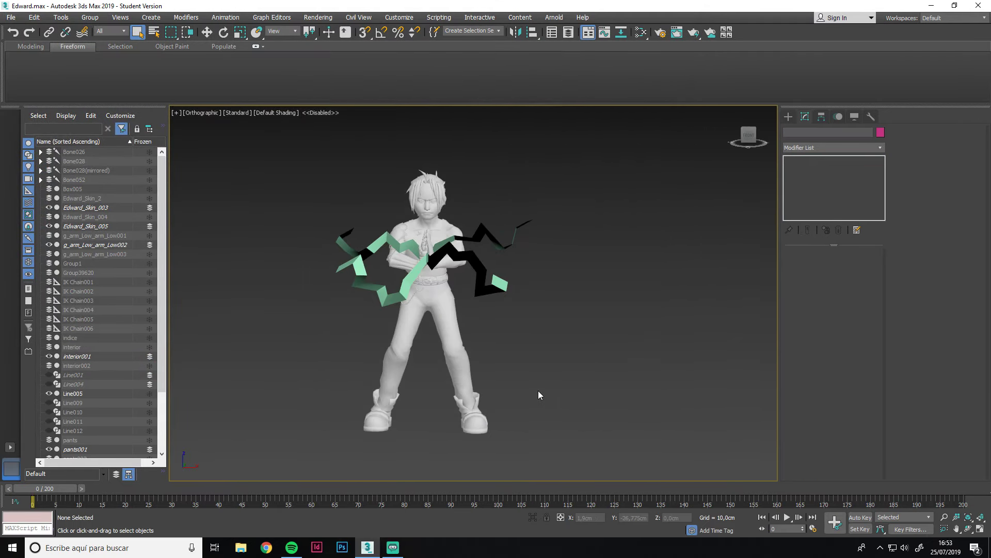
pyautogui.scroll(2, 491, 294)
pyautogui.scroll(1, 342, 364)
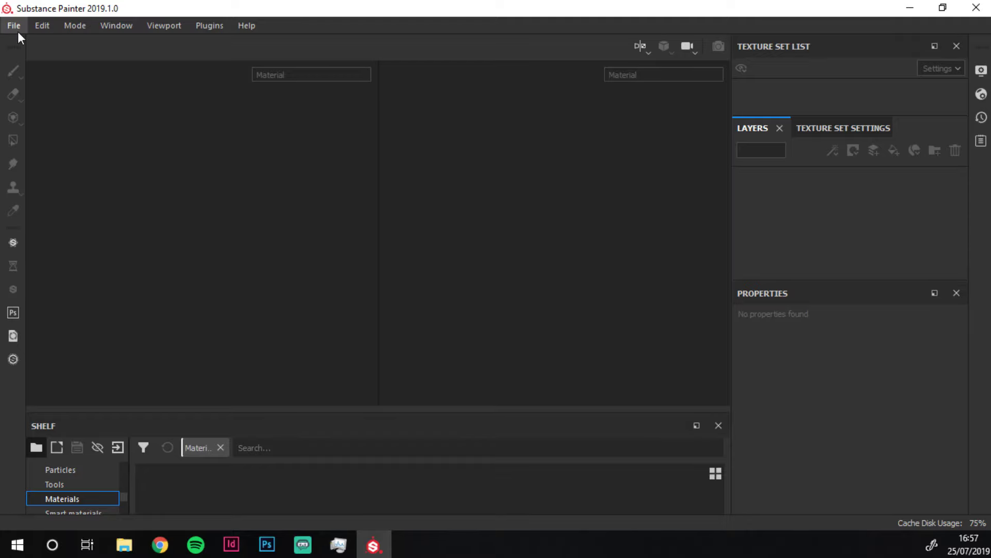
# - Create a new project from Electricidad.FBX at 2048 document resolution
pyautogui.click(17, 32)
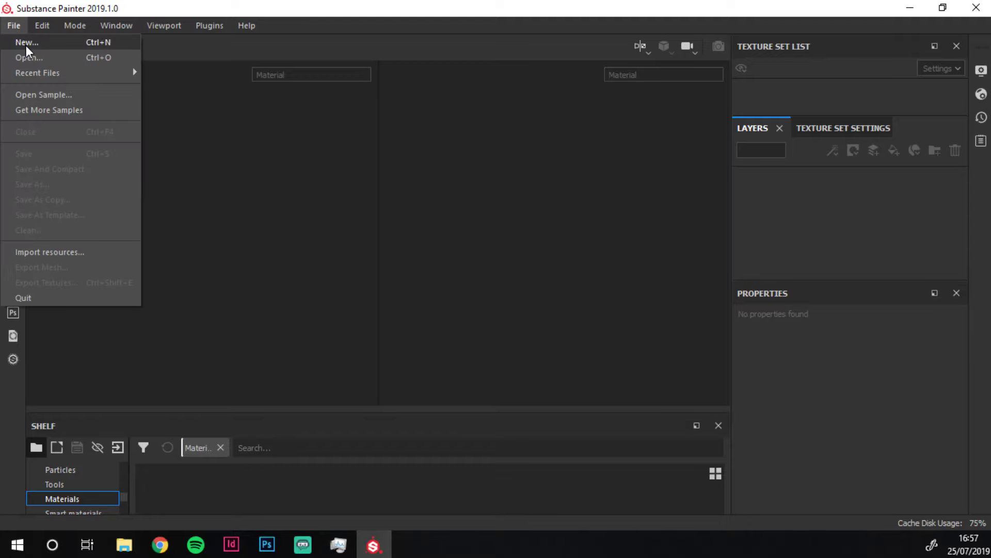
pyautogui.click(630, 124)
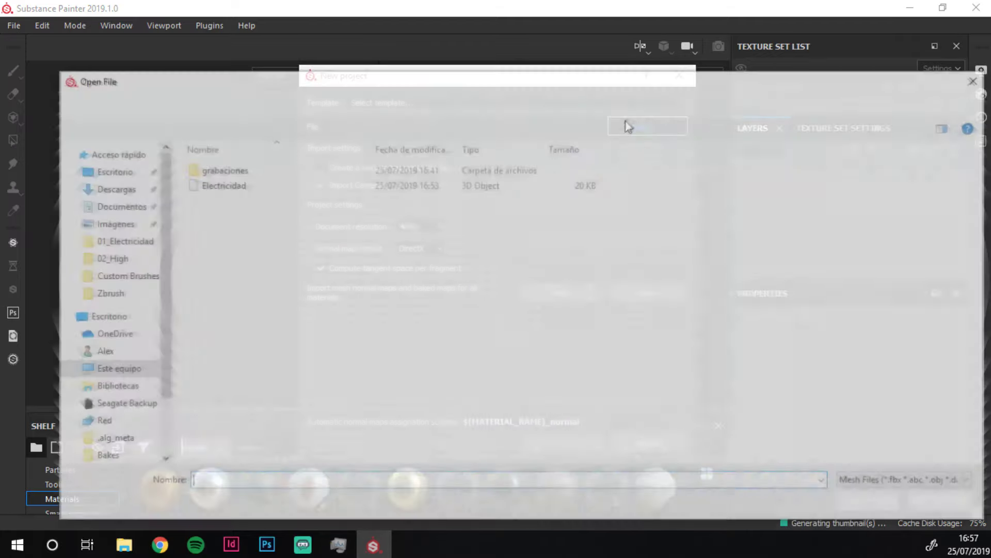
pyautogui.doubleClick(240, 181)
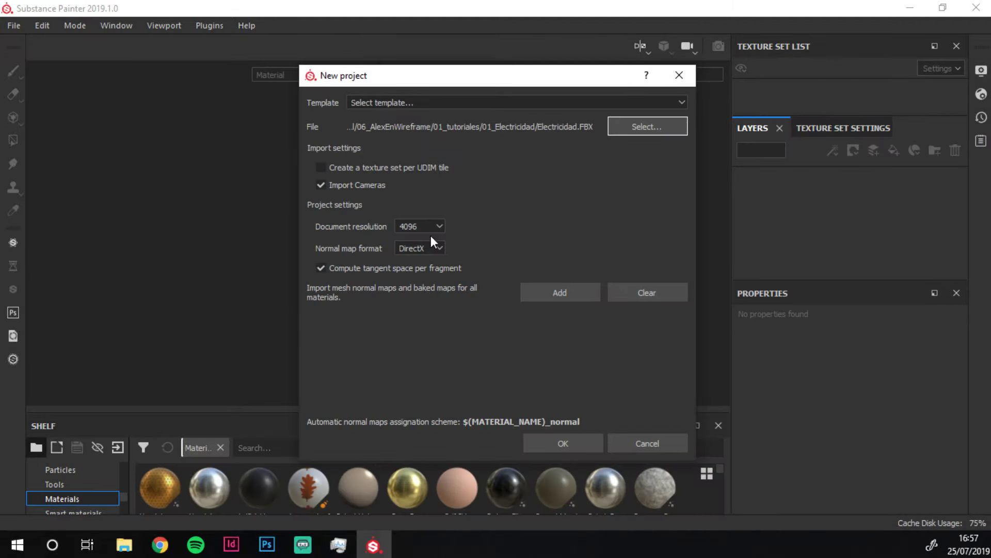
pyautogui.click(421, 230)
pyautogui.click(417, 271)
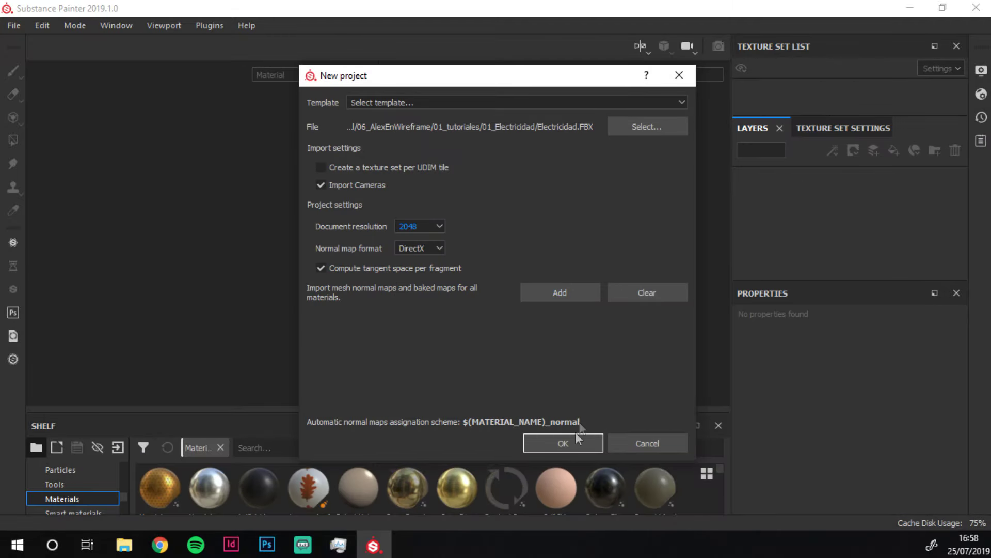
pyautogui.click(568, 444)
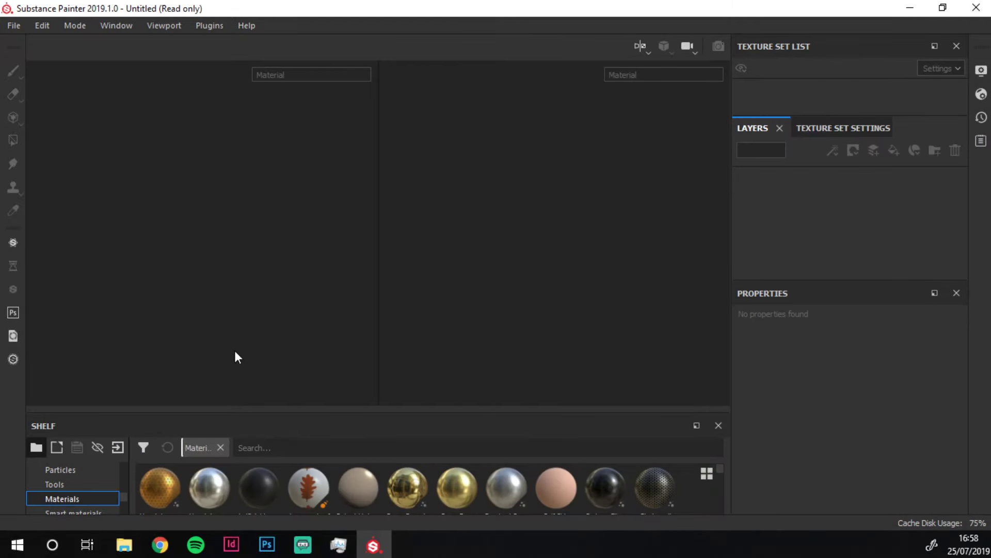
# - Save the project as electricida in the 01_Electricidad folder
pyautogui.click(14, 25)
pyautogui.click(32, 185)
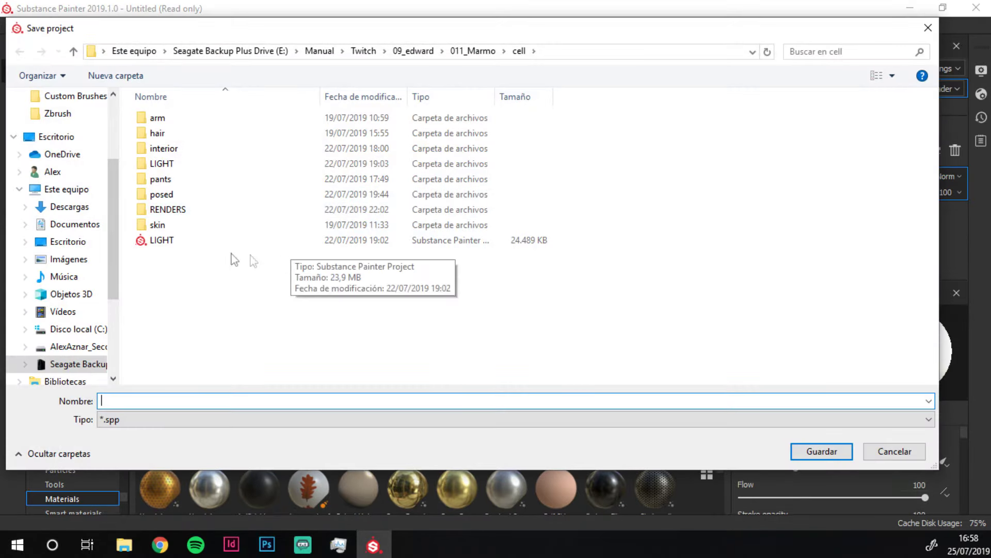
pyautogui.scroll(2, 65, 151)
pyautogui.click(68, 131)
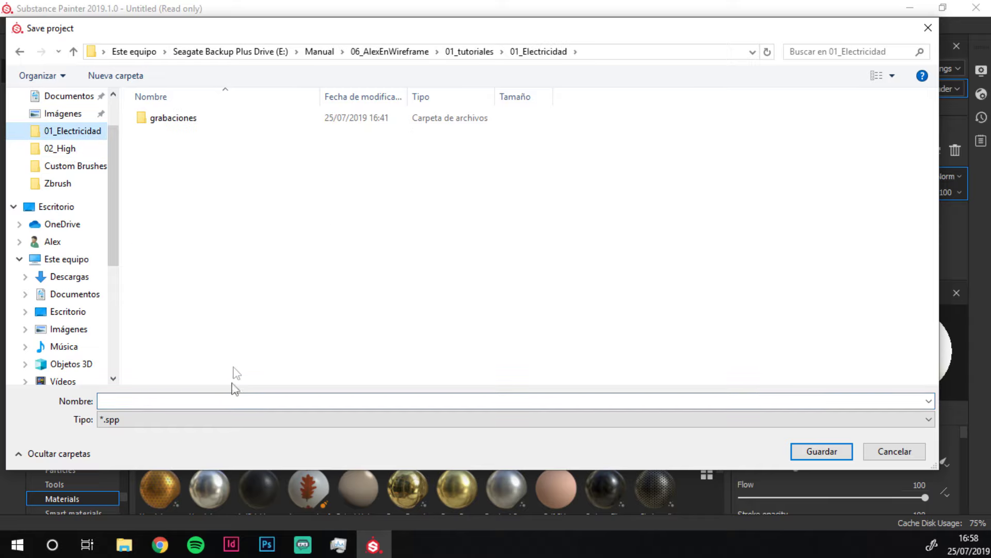
pyautogui.click(241, 400)
pyautogui.write('electricida')
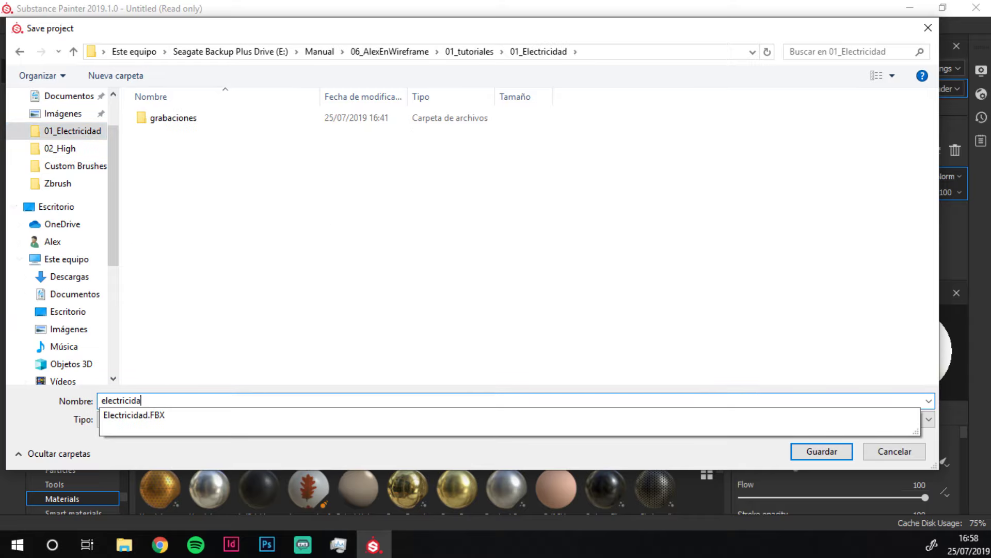
pyautogui.press('Return')
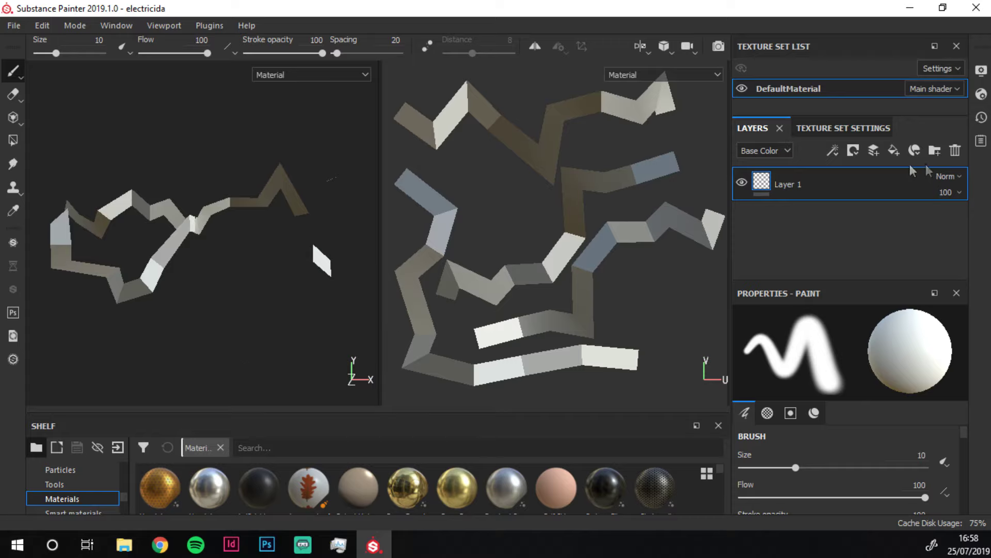
# - Replace Layer 1 with two fill layers: a black background and a white Fill layer 2
pyautogui.click(955, 150)
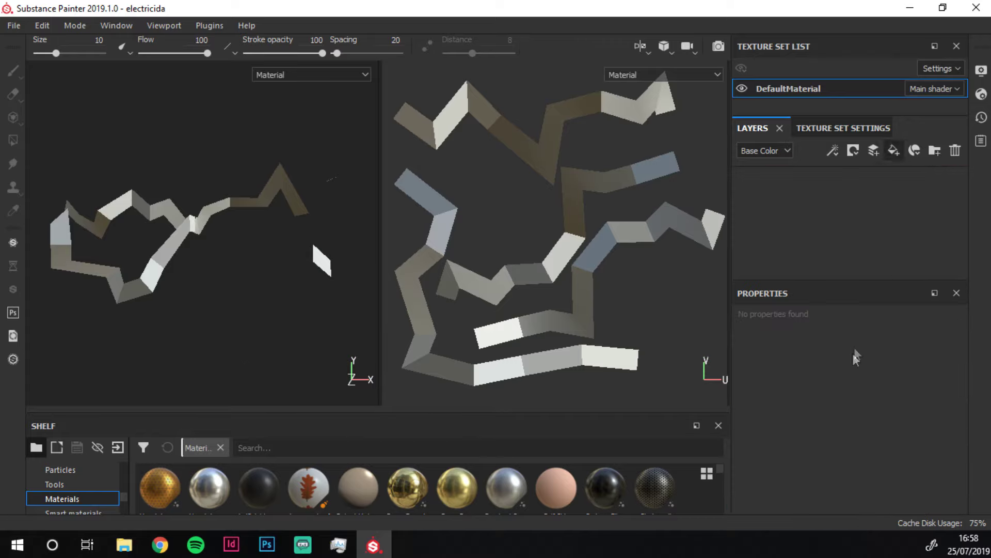
pyautogui.click(894, 151)
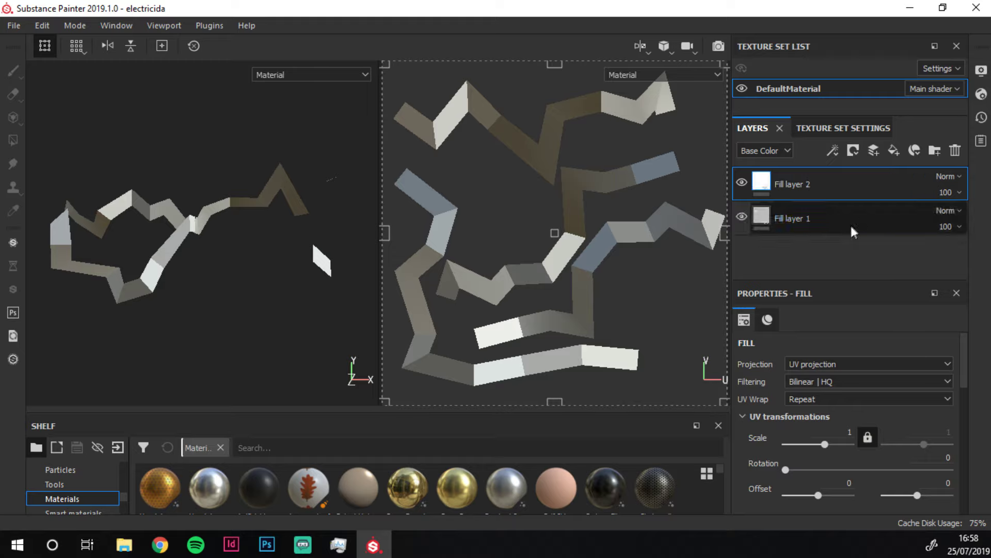
pyautogui.doubleClick(803, 221)
pyautogui.write('background')
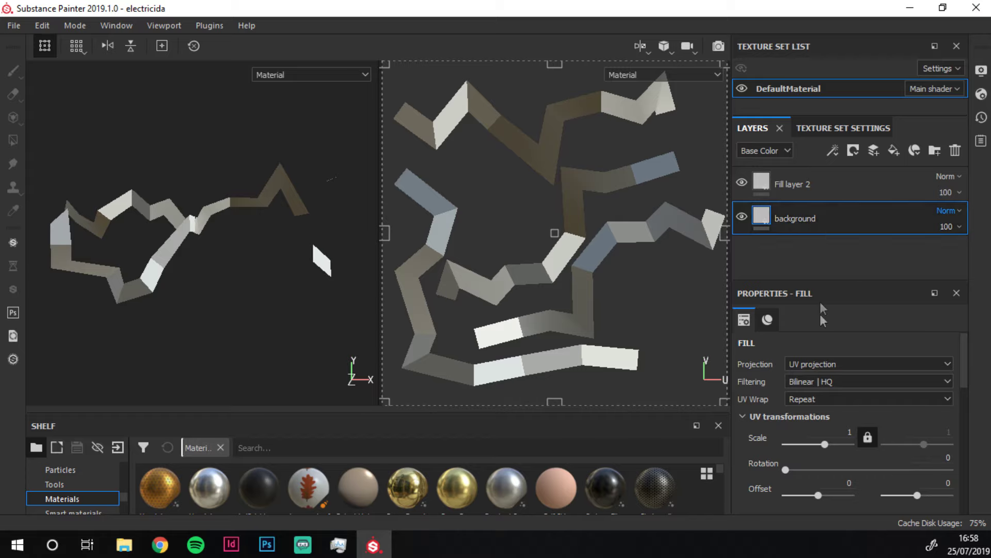
pyautogui.scroll(-5, 805, 393)
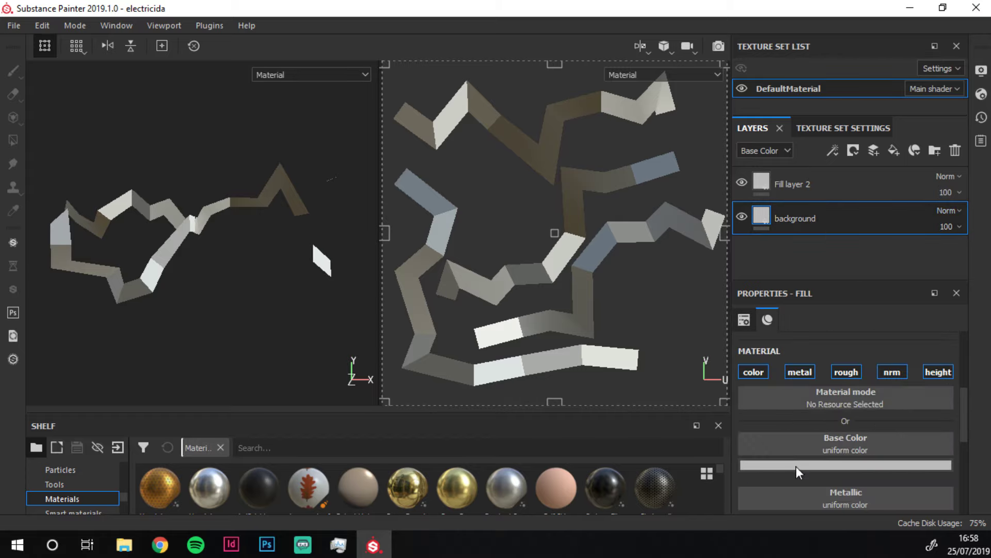
pyautogui.click(797, 466)
pyautogui.click(779, 182)
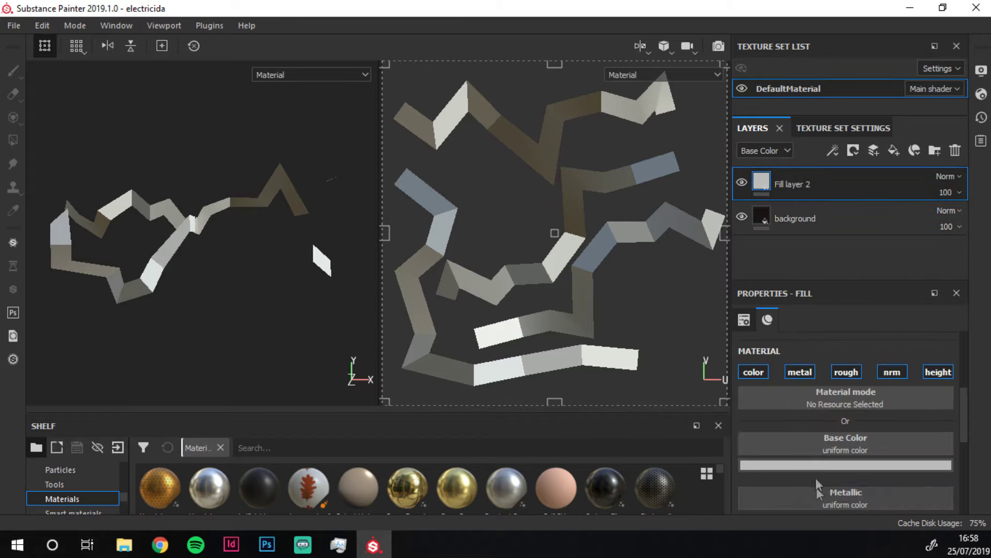
pyautogui.click(816, 473)
pyautogui.moveTo(805, 331); pyautogui.dragTo(770, 299)
pyautogui.click(329, 365)
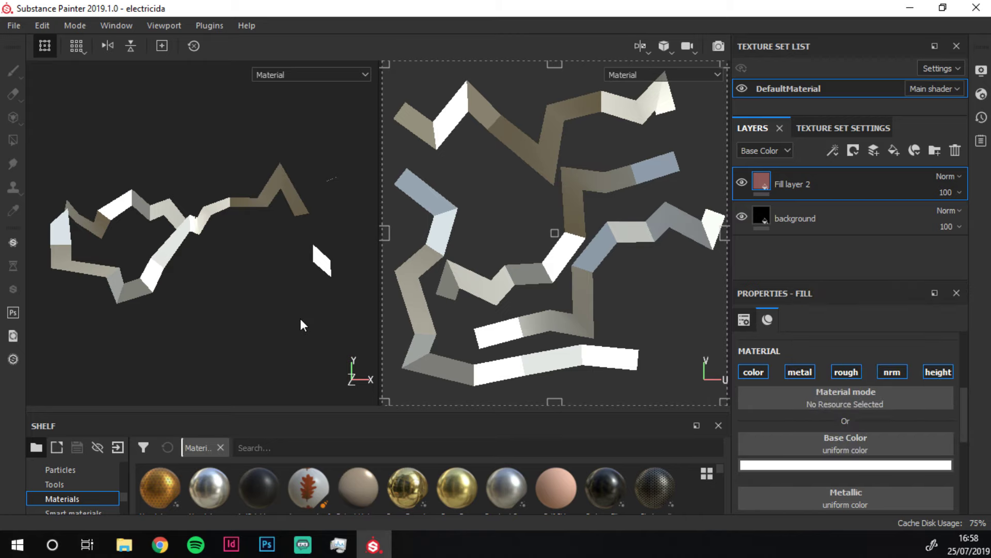
# - Give the basic layer a black mask containing a paint layer
pyautogui.rightClick(854, 190)
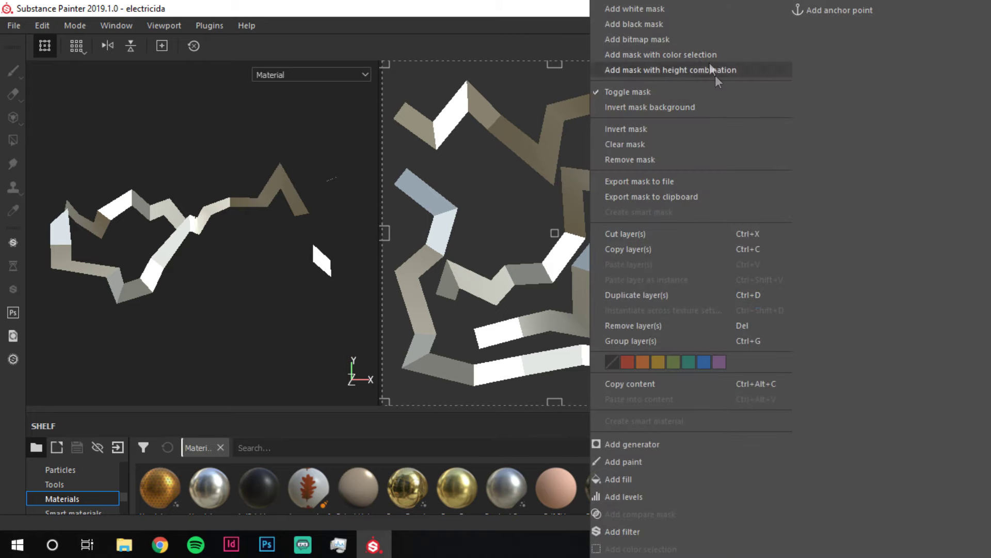
pyautogui.click(299, 319)
pyautogui.write('basic')
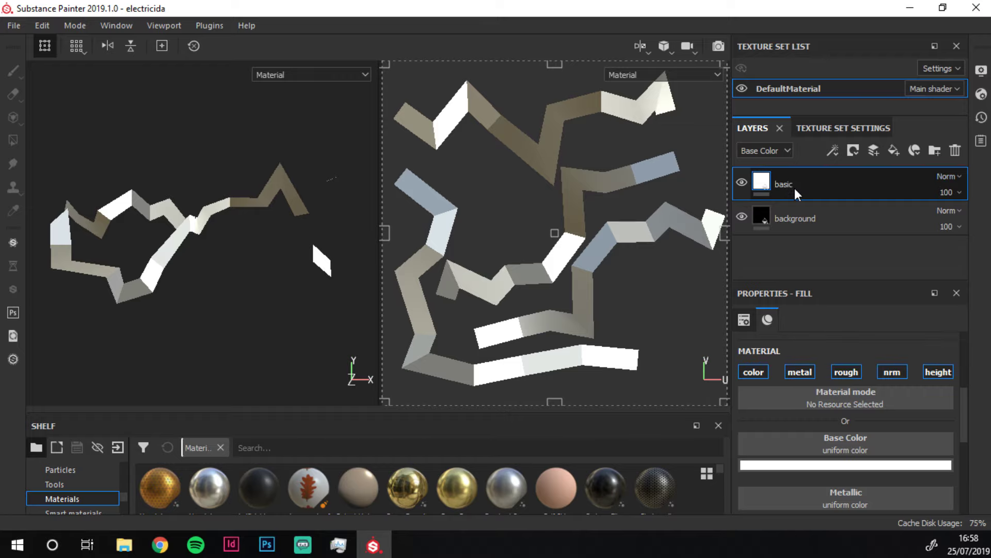
pyautogui.rightClick(795, 188)
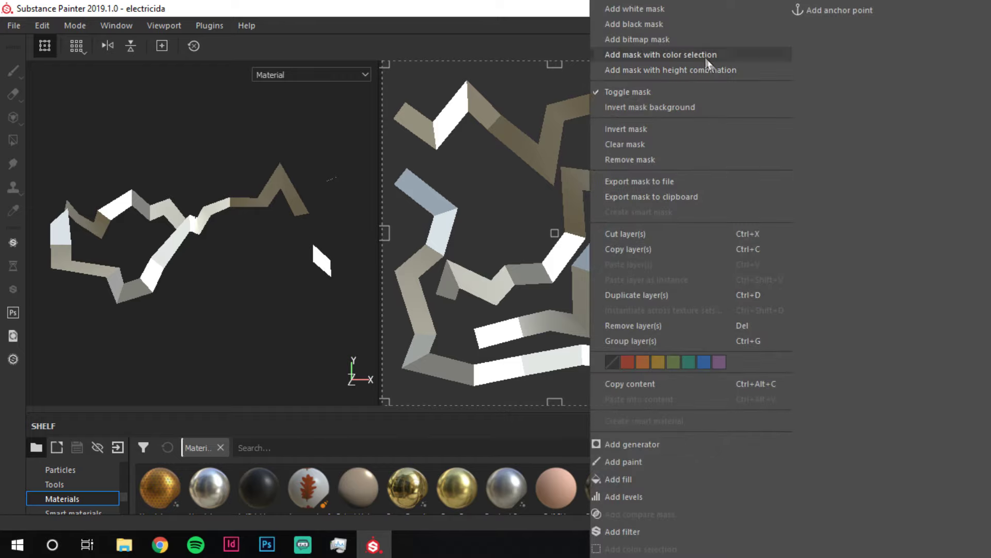
pyautogui.click(691, 34)
pyautogui.click(924, 236)
pyautogui.rightClick(866, 181)
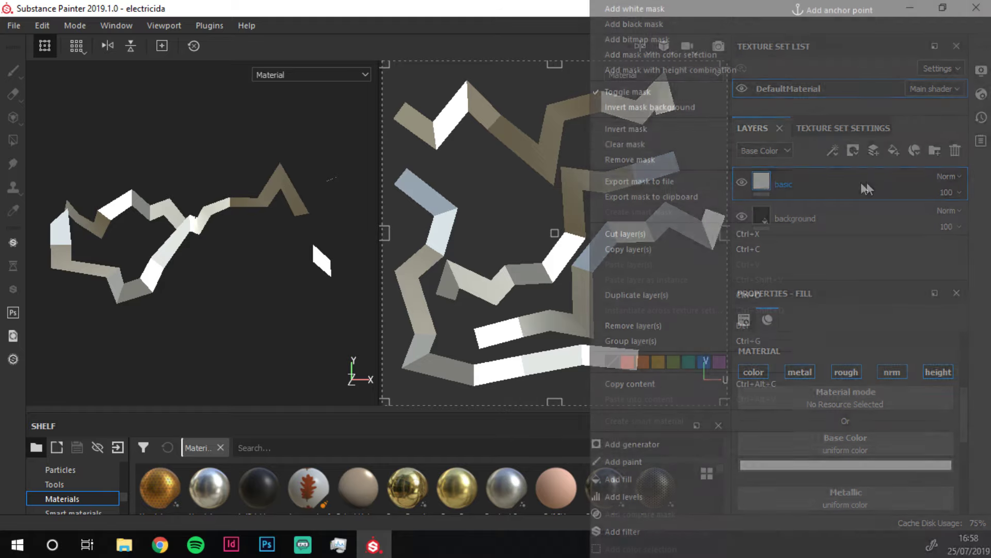
pyautogui.click(722, 23)
pyautogui.rightClick(866, 178)
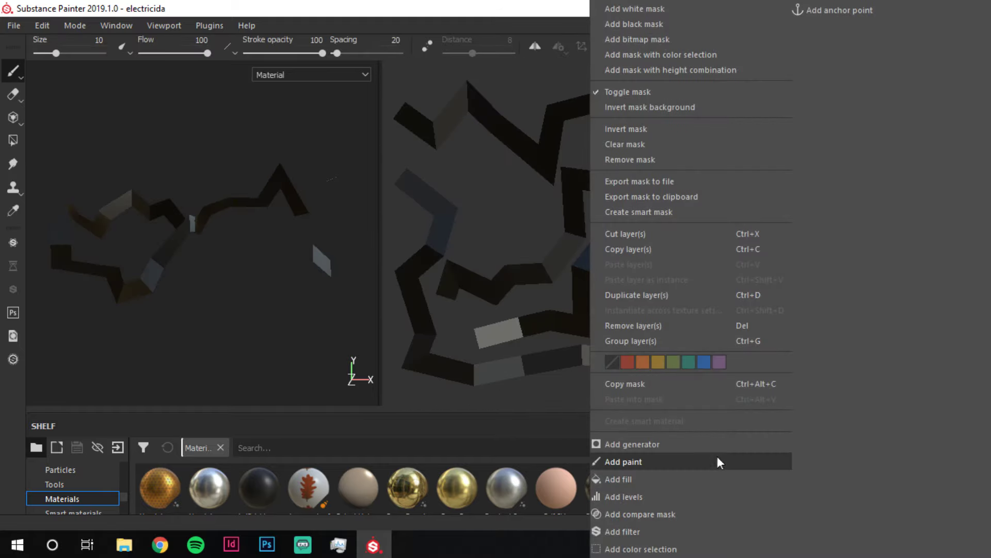
pyautogui.click(717, 458)
# - Reduce the brush size to 2.76 and zoom into one quad of the UV layout
pyautogui.keyDown('ctrl'); pyautogui.moveTo(467, 297); pyautogui.dragTo(459, 299, button='right'); pyautogui.keyUp('ctrl')
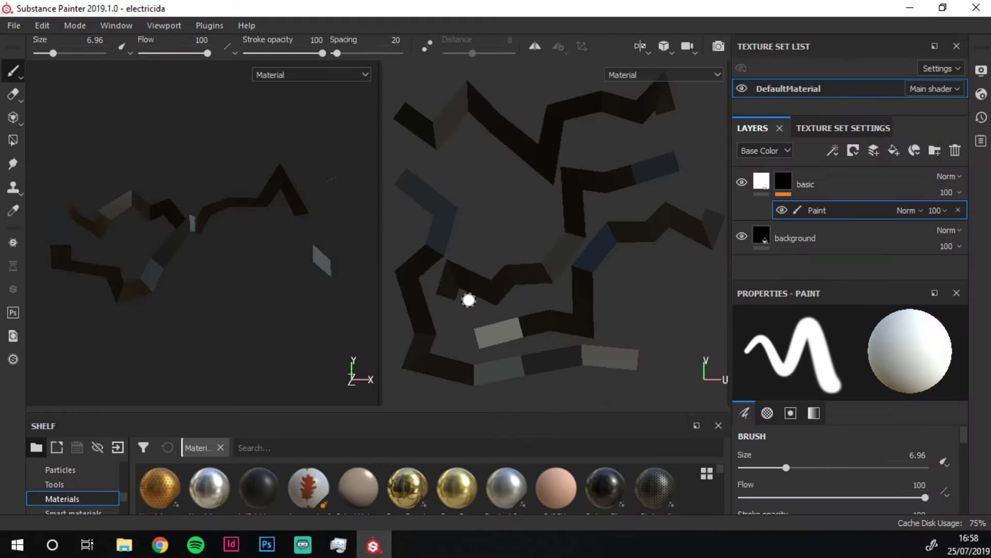
pyautogui.keyDown('ctrl'); pyautogui.moveTo(519, 345); pyautogui.dragTo(511, 345, button='right'); pyautogui.keyUp('ctrl')
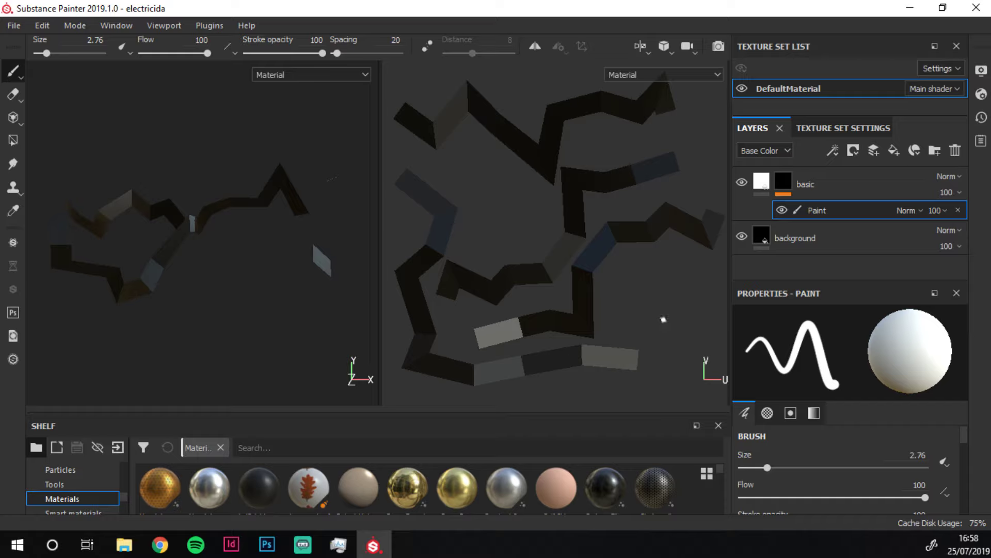
pyautogui.keyDown('alt'); pyautogui.moveTo(663, 320); pyautogui.dragTo(620, 341); pyautogui.keyUp('alt')
pyautogui.scroll(5, 594, 357)
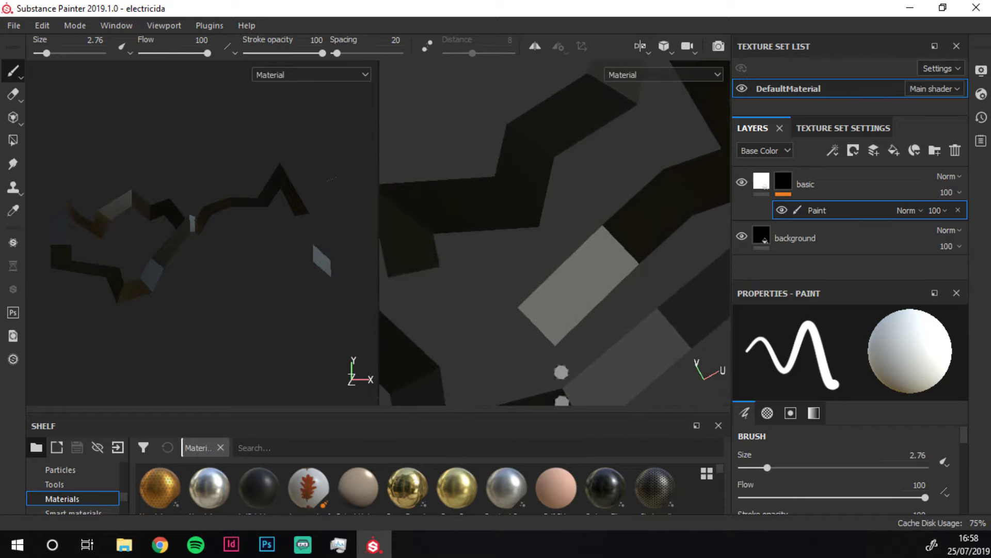
# - Try several white core strokes along the light quad, undoing each attempt
pyautogui.hotkey('ctrl', 'z')
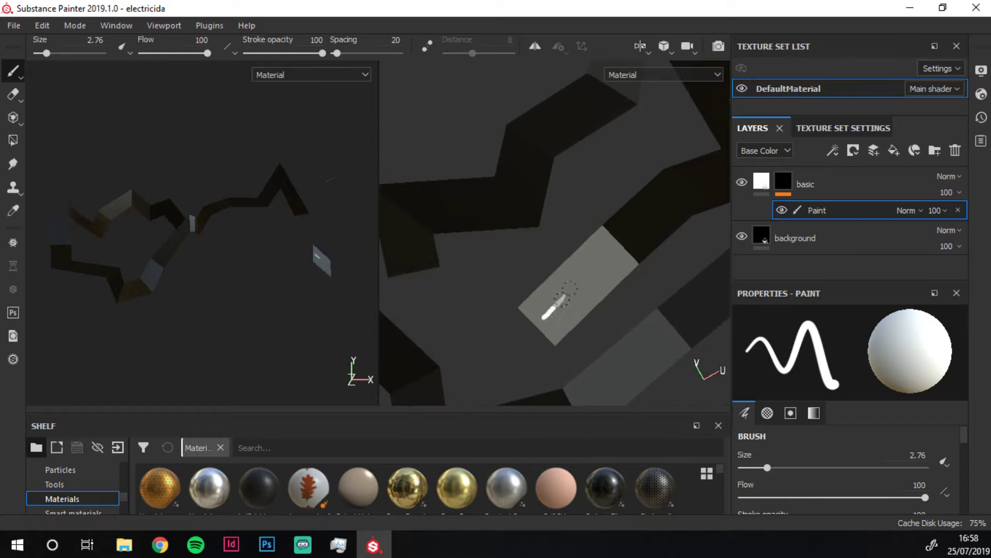
pyautogui.moveTo(556, 309); pyautogui.dragTo(612, 245)
pyautogui.hotkey('ctrl', 'z')
pyautogui.moveTo(548, 324); pyautogui.dragTo(632, 230)
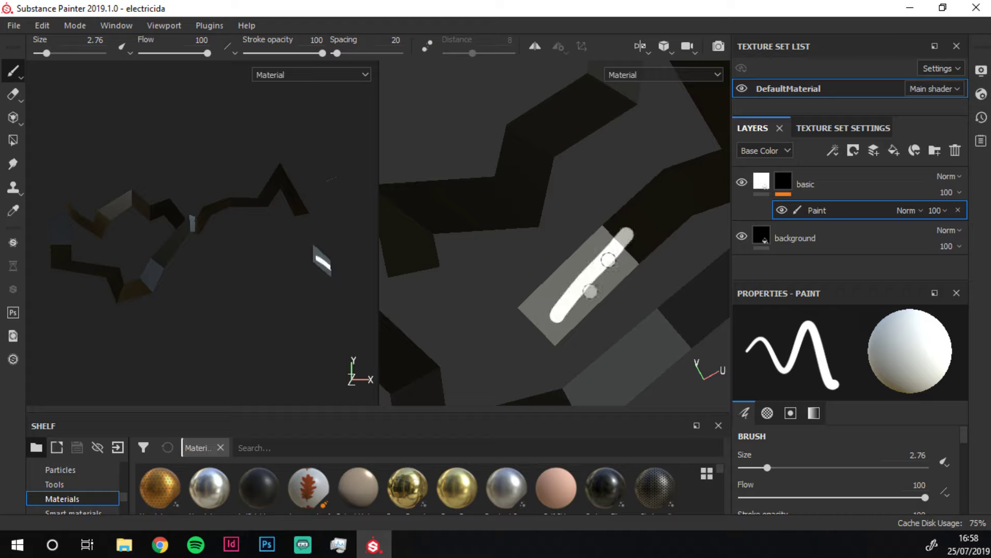
pyautogui.hotkey('ctrl', 'z')
pyautogui.moveTo(568, 302); pyautogui.dragTo(617, 242)
pyautogui.hotkey('ctrl', 'z')
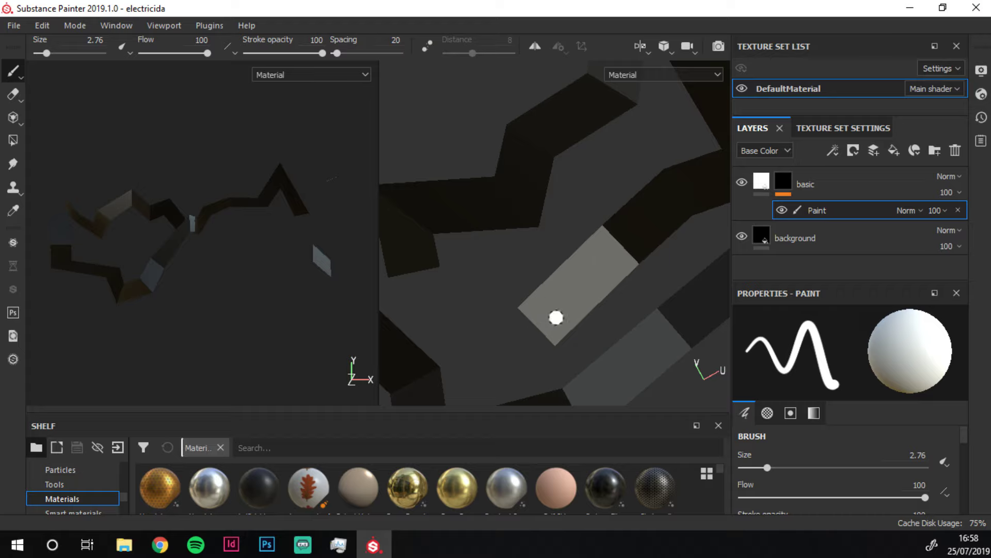
pyautogui.moveTo(581, 292); pyautogui.dragTo(617, 241)
pyautogui.hotkey('ctrl', 'z')
pyautogui.moveTo(555, 317); pyautogui.dragTo(612, 251)
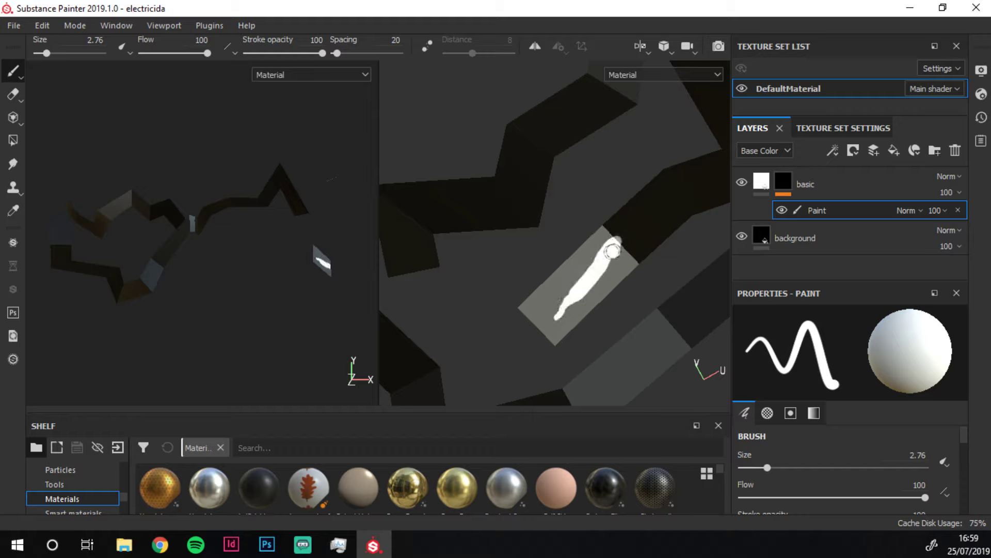
pyautogui.hotkey('ctrl', 'z')
# - Thin the brush and retry the white line along the quad, undoing it
pyautogui.scroll(-2, 538, 284)
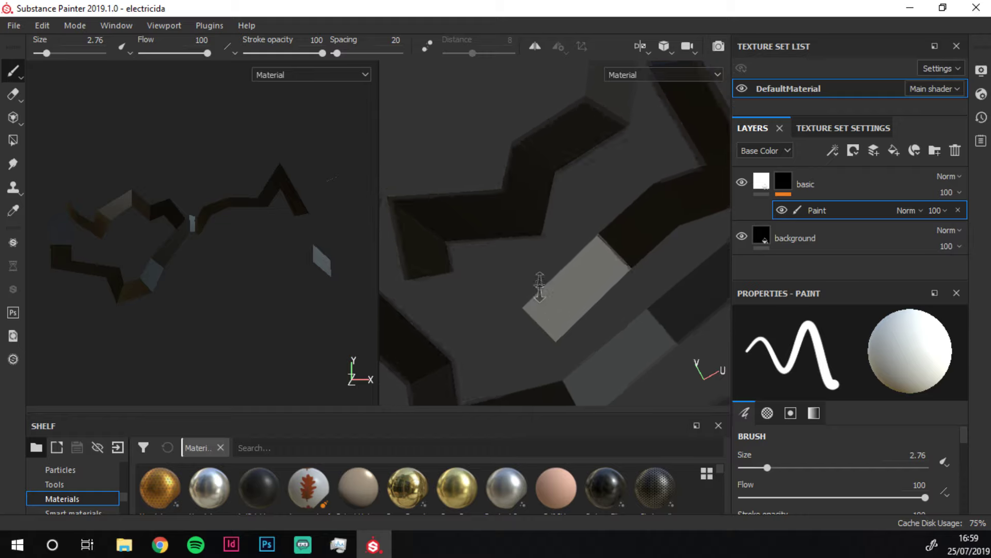
pyautogui.moveTo(643, 292)
pyautogui.keyDown('alt'); pyautogui.mouseDown()
pyautogui.moveTo(628, 258)
pyautogui.moveTo(636, 274)
pyautogui.mouseUp(); pyautogui.keyUp('alt')
pyautogui.press('[')
pyautogui.press('[')
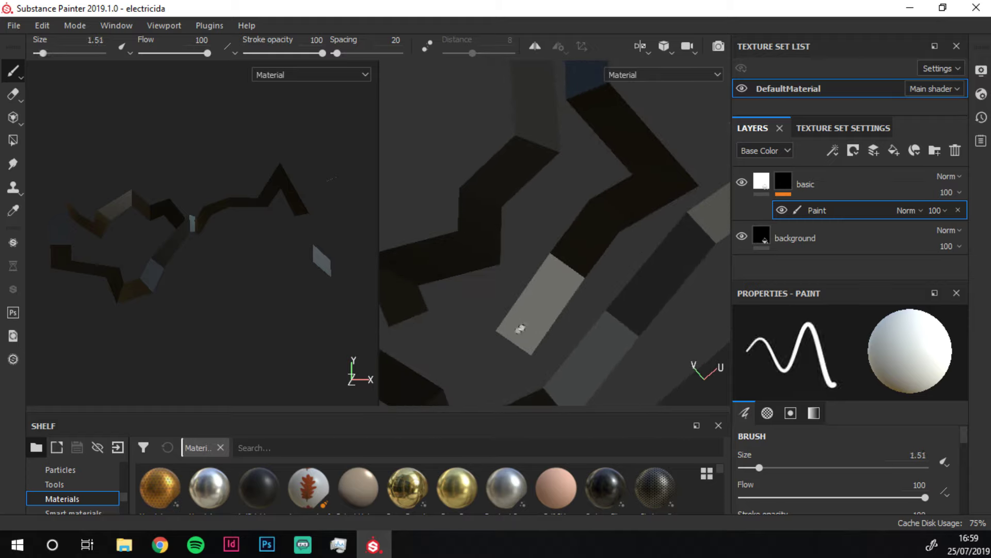
pyautogui.hotkey('ctrl', 'z')
pyautogui.moveTo(520, 333); pyautogui.dragTo(569, 238)
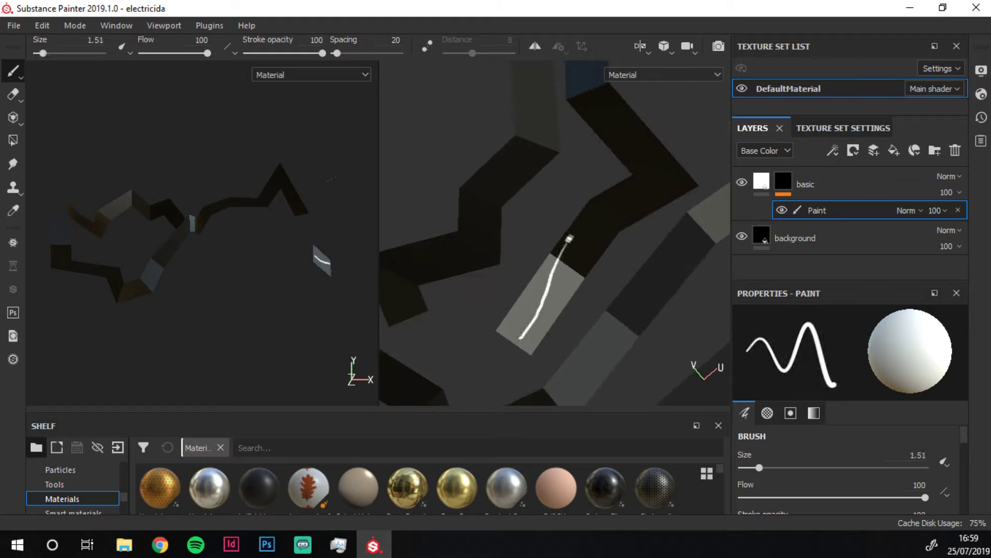
pyautogui.hotkey('ctrl', 'z')
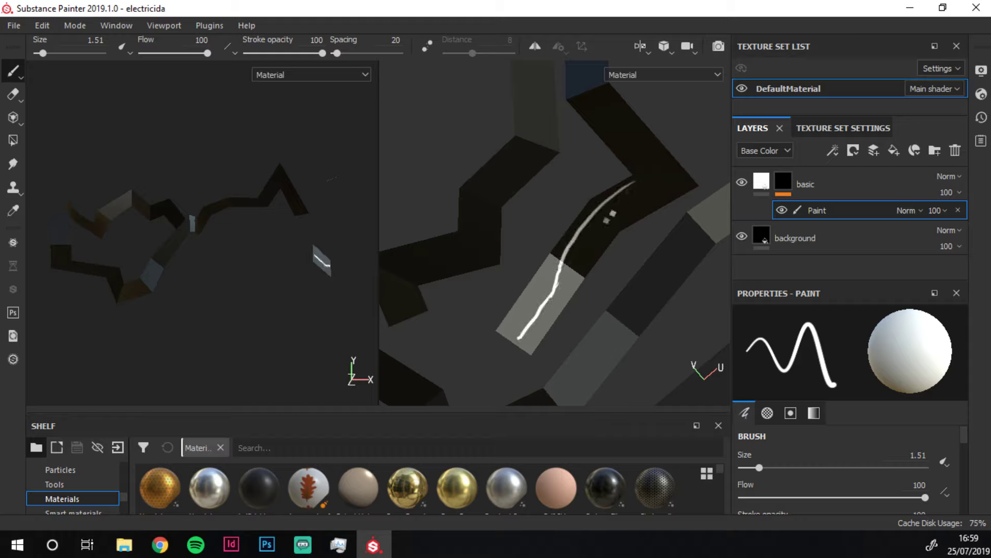
pyautogui.hotkey('ctrl', 'z')
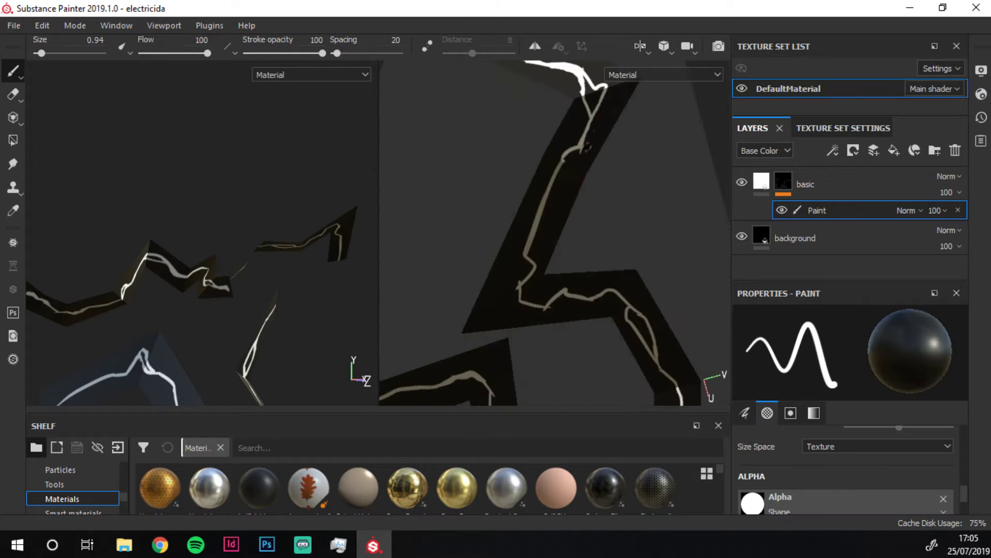
# - Paint thin white core strokes along the ribbon lines and frame the whole UV tile
pyautogui.moveTo(568, 157); pyautogui.dragTo(552, 193)
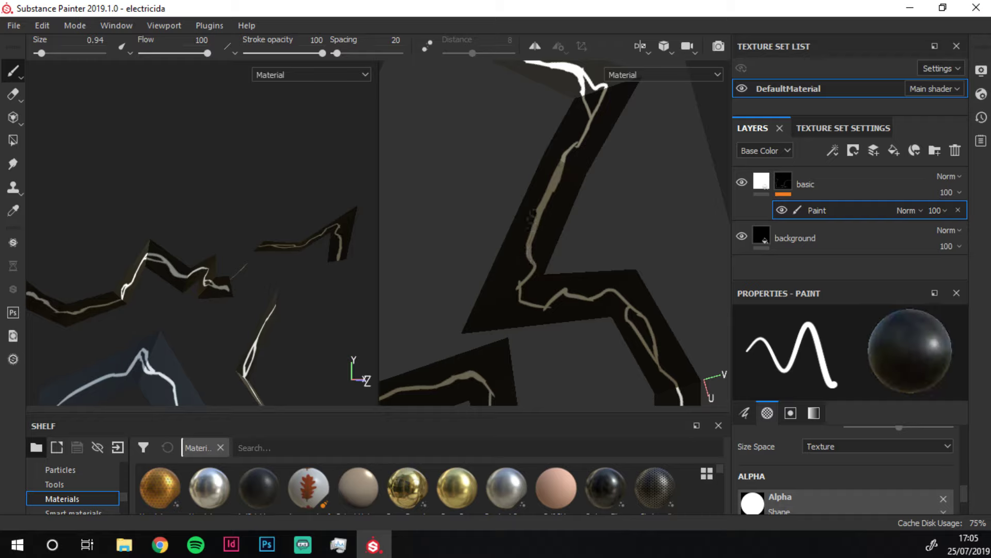
pyautogui.moveTo(486, 175); pyautogui.dragTo(508, 338)
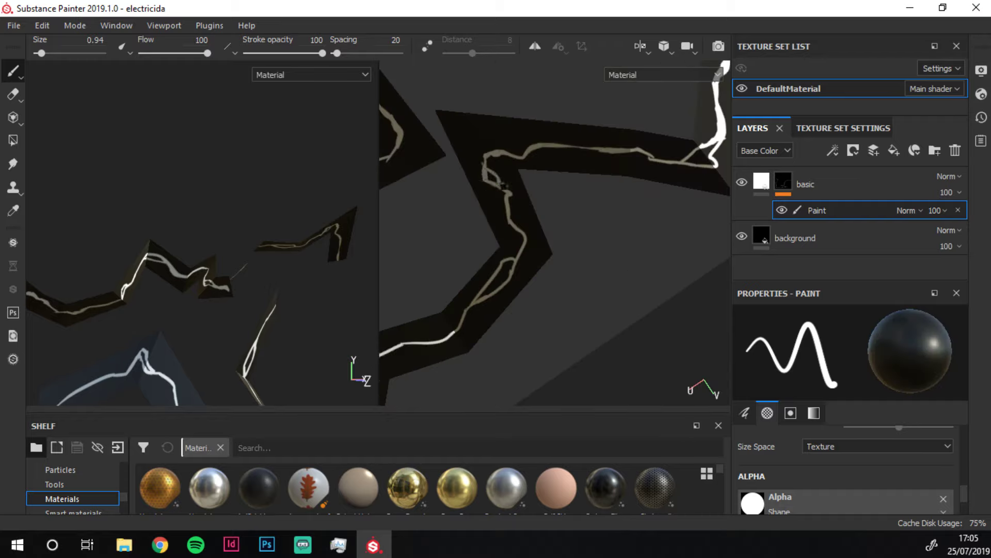
pyautogui.press('f')
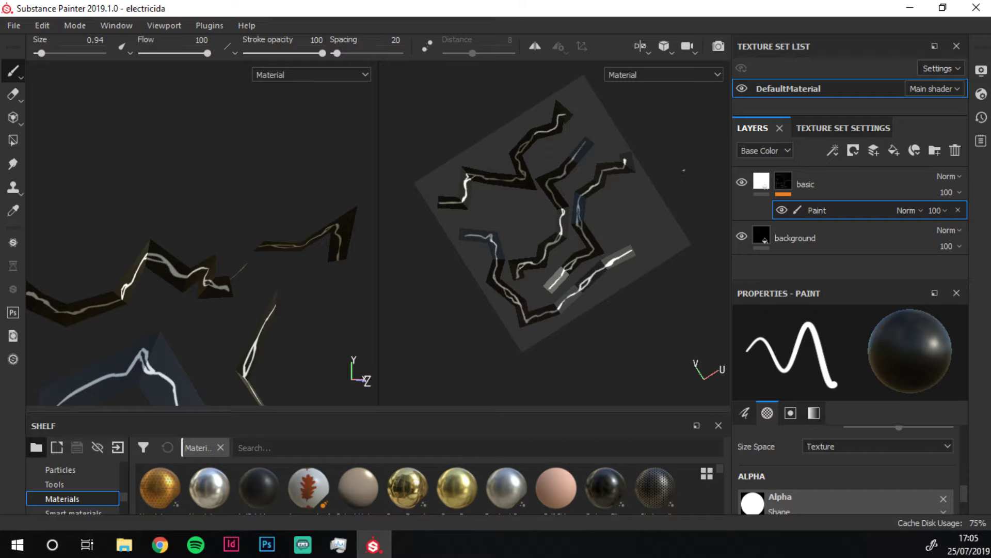
pyautogui.scroll(2, 684, 167)
pyautogui.scroll(1, 619, 207)
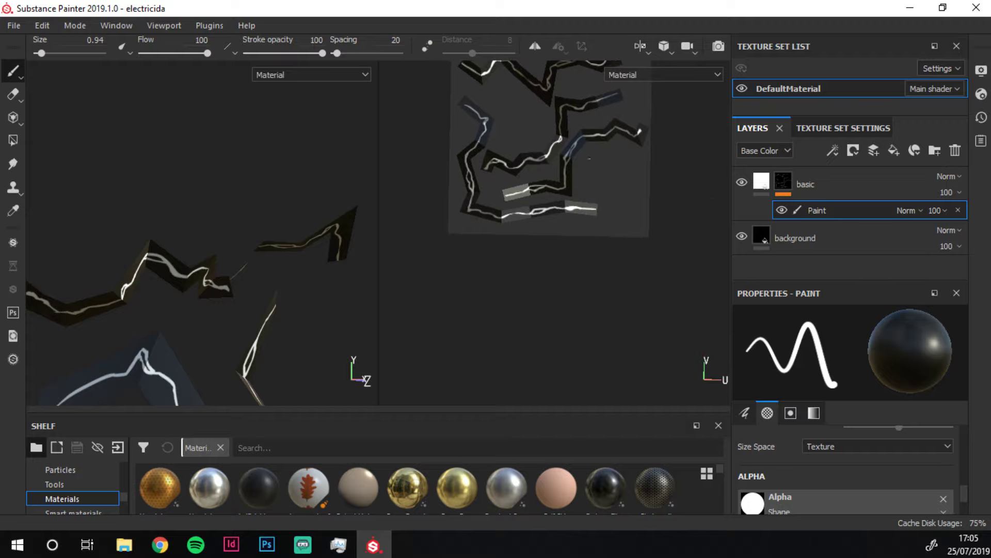
pyautogui.scroll(2, 567, 243)
pyautogui.scroll(2, 551, 257)
pyautogui.scroll(2, 568, 310)
pyautogui.scroll(2, 582, 349)
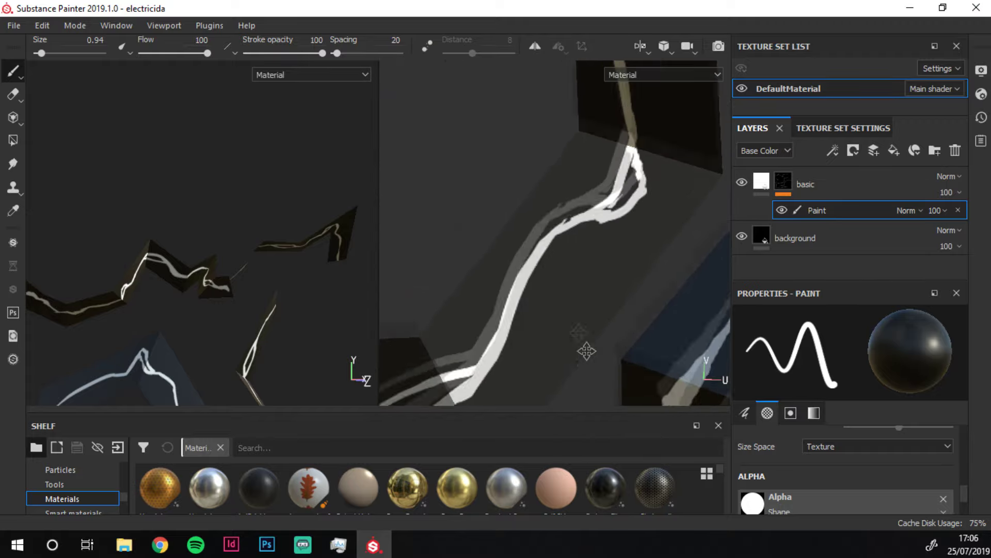
pyautogui.scroll(2, 588, 283)
# - Add a Warp filter to the basic layer's mask and raise its intensity to 5.95
pyautogui.rightClick(849, 209)
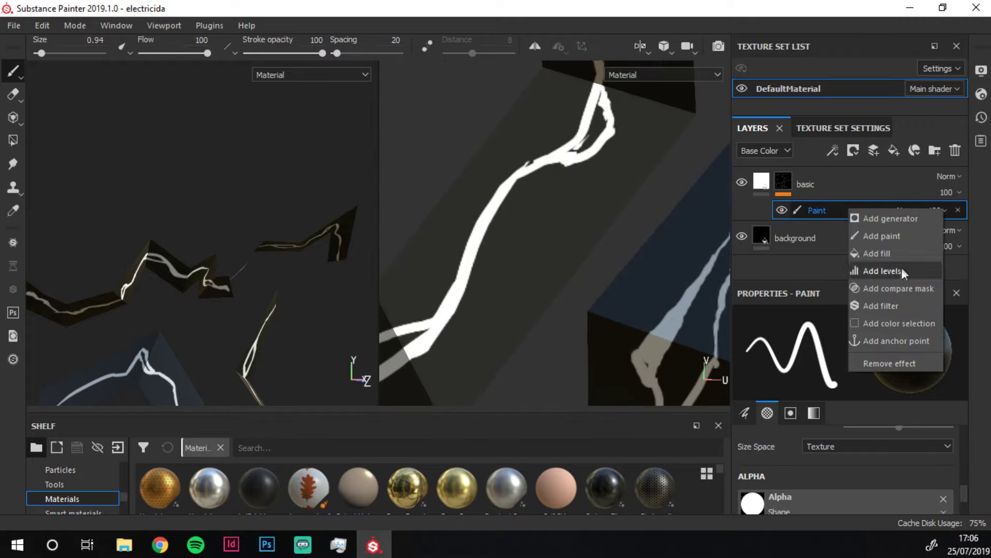
pyautogui.click(894, 305)
pyautogui.click(884, 345)
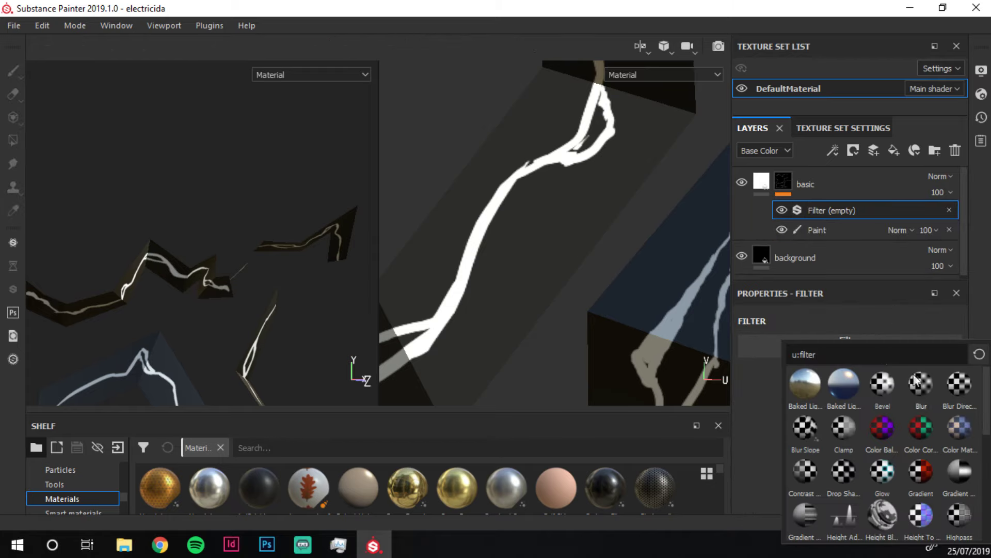
pyautogui.write(' warp')
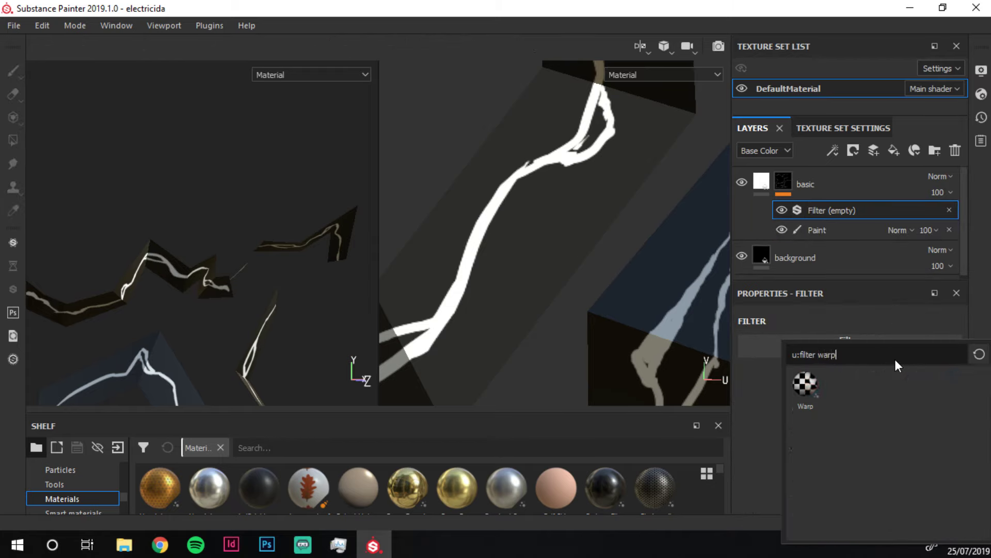
pyautogui.click(805, 387)
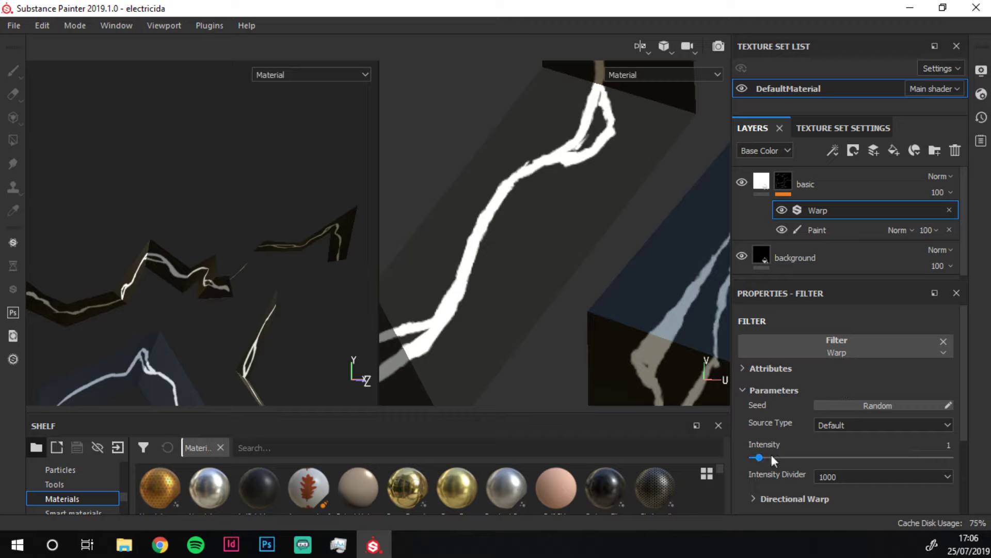
pyautogui.moveTo(772, 455); pyautogui.dragTo(788, 456)
# - Set the Warp source tiling to 1 and inspect the roughened strokes
pyautogui.scroll(-3, 600, 351)
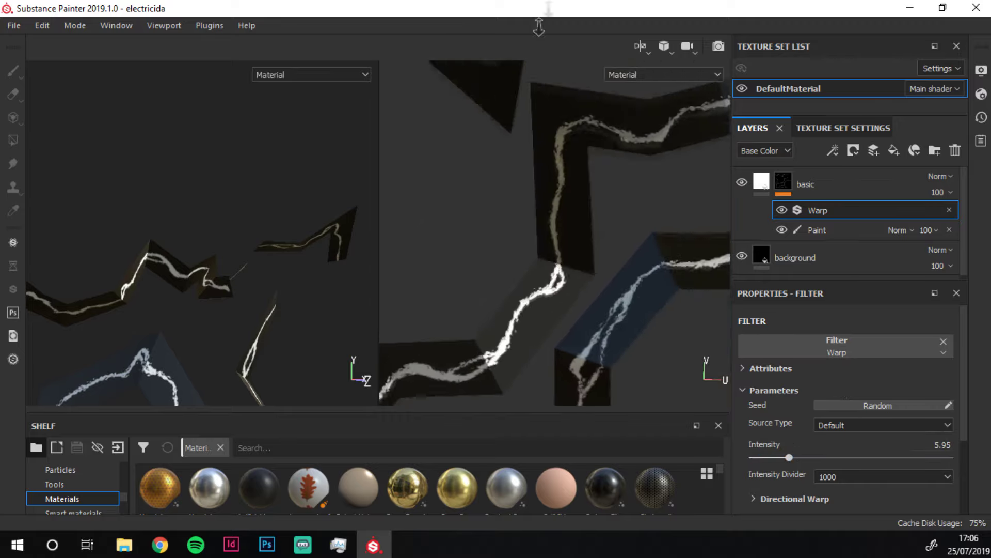
pyautogui.scroll(-2, 593, 361)
pyautogui.scroll(-2, 592, 371)
pyautogui.moveTo(636, 305)
pyautogui.mouseDown(button='middle')
pyautogui.moveTo(638, 292)
pyautogui.moveTo(513, 221)
pyautogui.mouseUp(button='middle')
pyautogui.keyDown('alt'); pyautogui.moveTo(513, 221); pyautogui.dragTo(510, 330, button='right'); pyautogui.keyUp('alt')
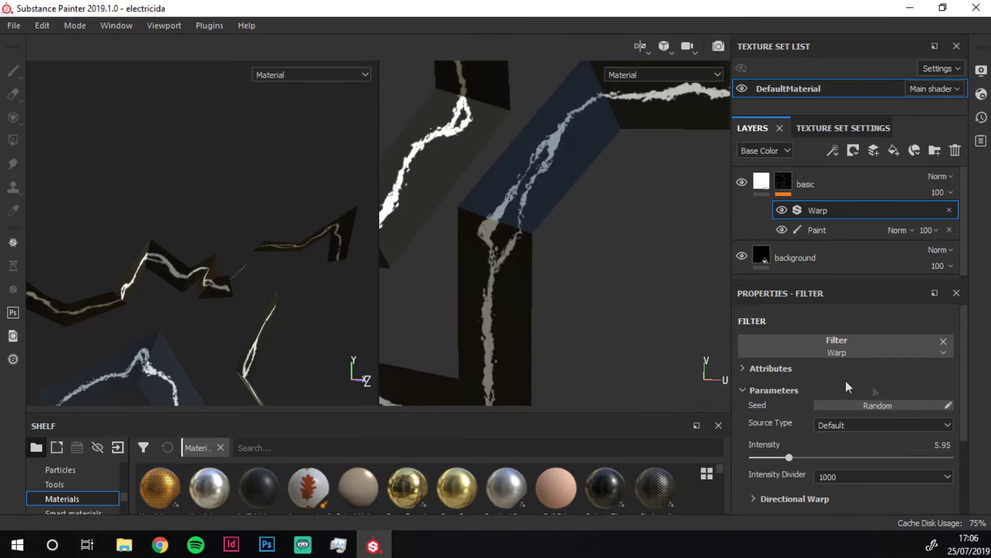
pyautogui.scroll(-1, 963, 408)
pyautogui.scroll(-1, 965, 402)
pyautogui.click(770, 468)
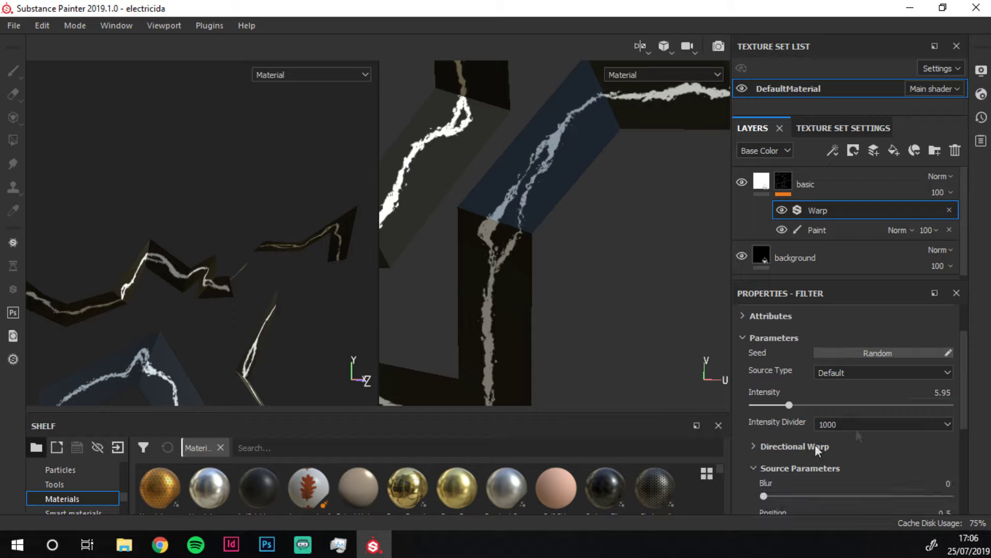
pyautogui.scroll(-4, 966, 407)
pyautogui.moveTo(769, 477); pyautogui.dragTo(776, 481)
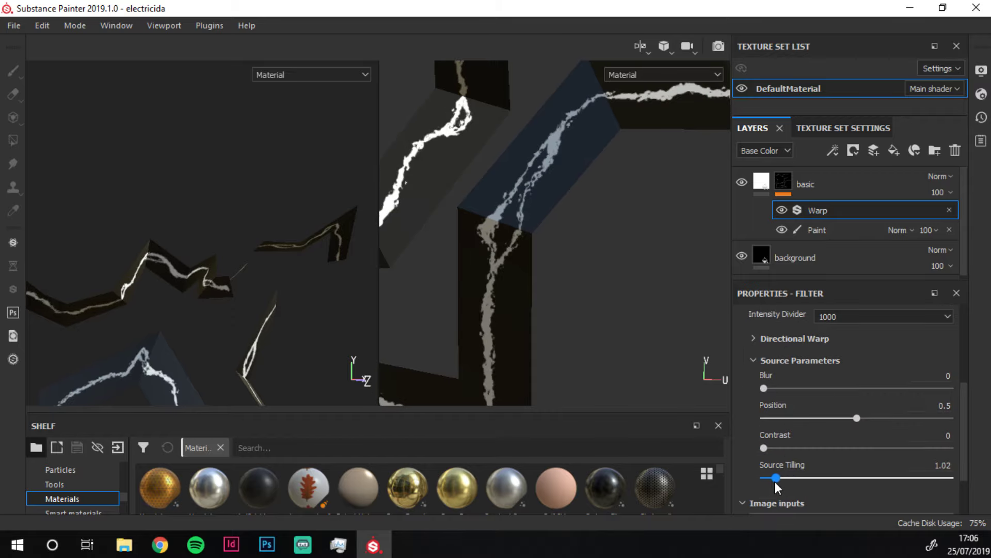
pyautogui.moveTo(472, 354); pyautogui.dragTo(559, 281, button='middle')
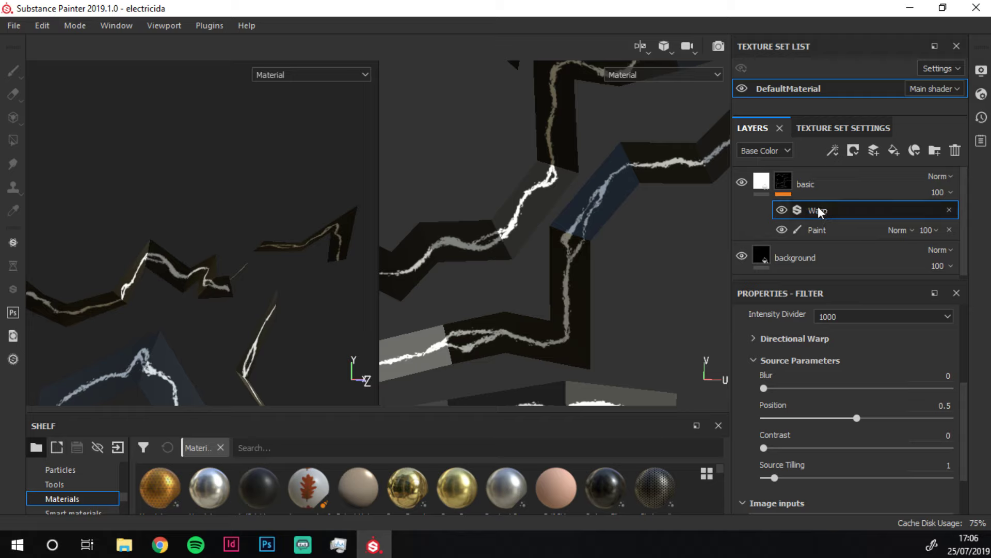
# - Duplicate the layer and name the top copy 'white' and the lower one 'color'
pyautogui.click(825, 191)
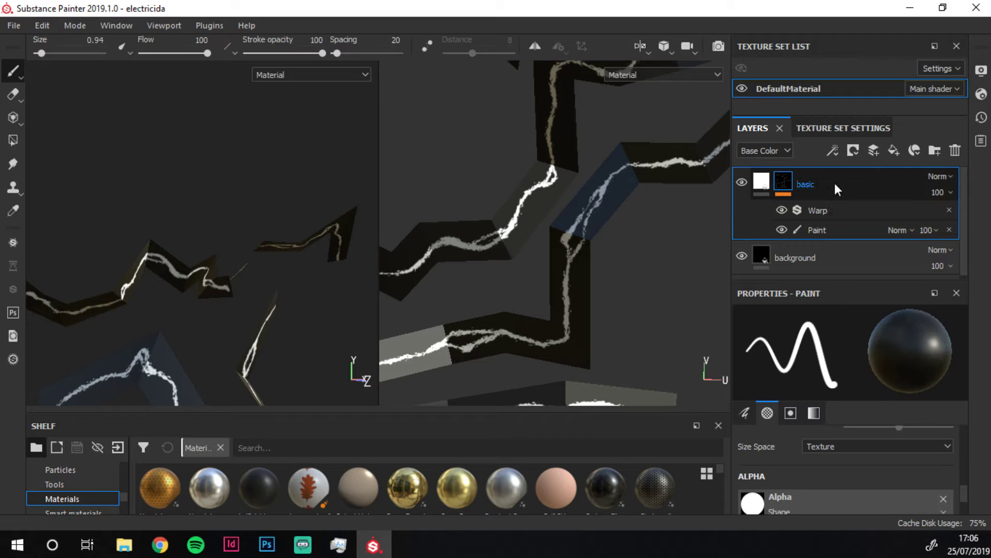
pyautogui.hotkey('ctrl', 'd')
pyautogui.doubleClick(805, 177)
pyautogui.write('w')
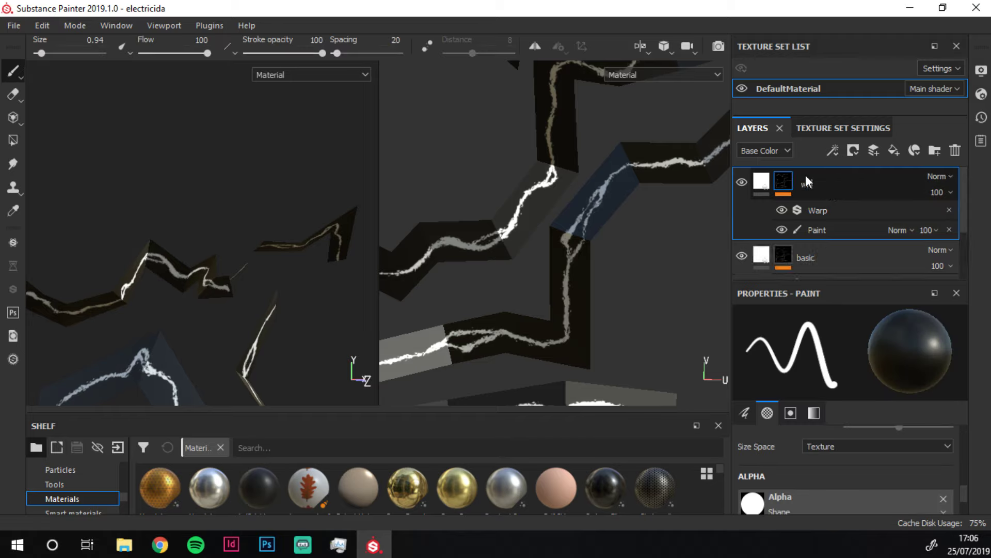
pyautogui.write('hite')
pyautogui.doubleClick(820, 254)
pyautogui.write('color')
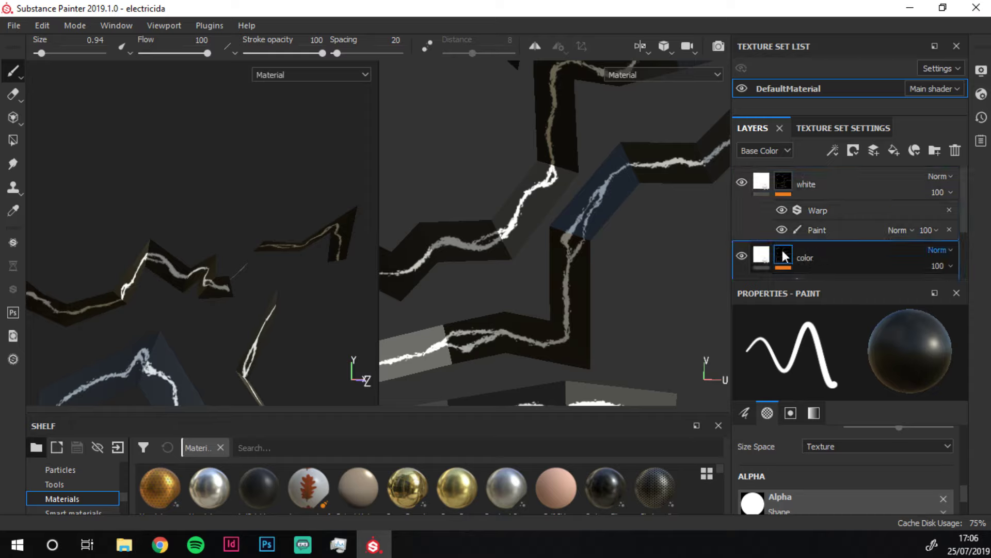
# - Add a Levels effect above Warp in the white layer's mask
pyautogui.click(821, 191)
pyautogui.scroll(2, 613, 308)
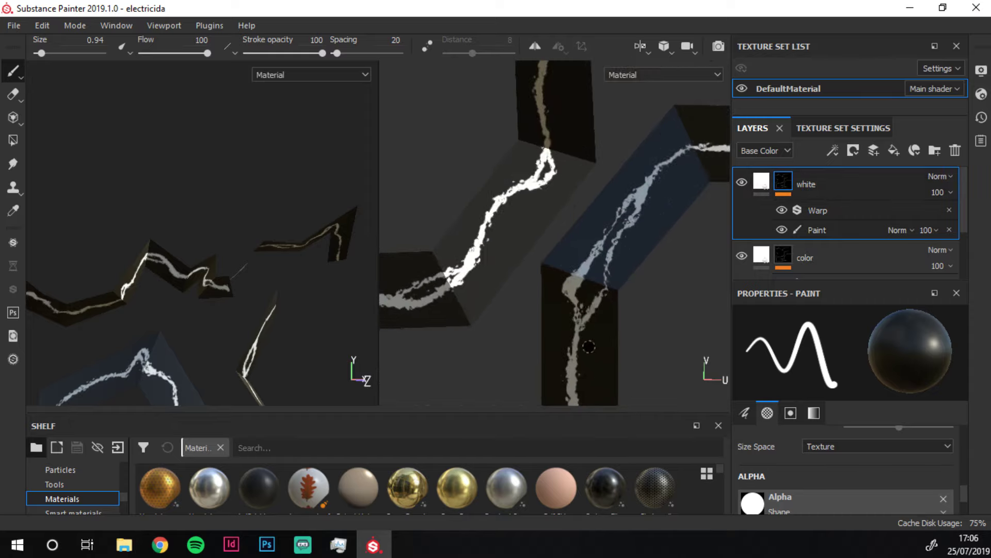
pyautogui.scroll(1, 613, 307)
pyautogui.scroll(2, 575, 221)
pyautogui.press('[')
pyautogui.press('[')
pyautogui.press('[')
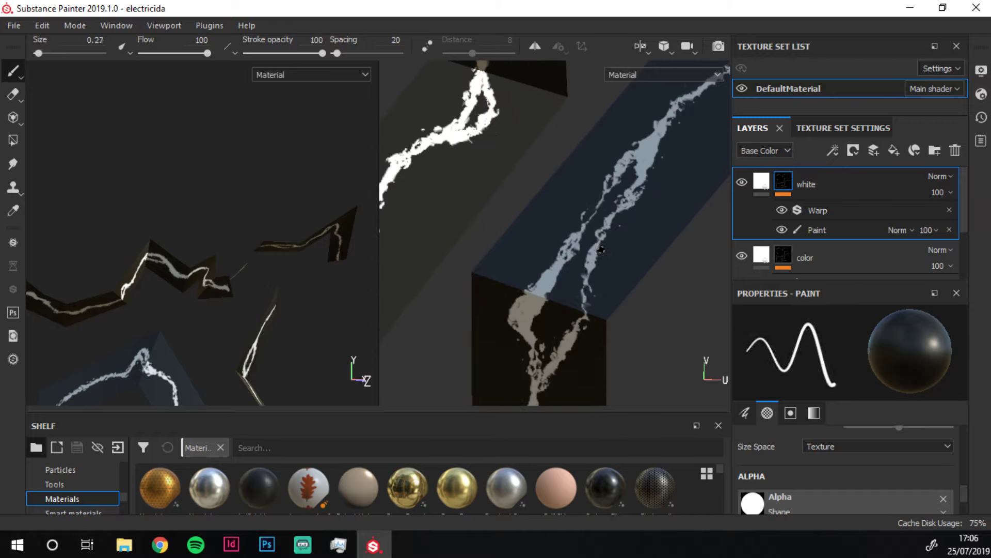
pyautogui.click(825, 212)
pyautogui.rightClick(836, 206)
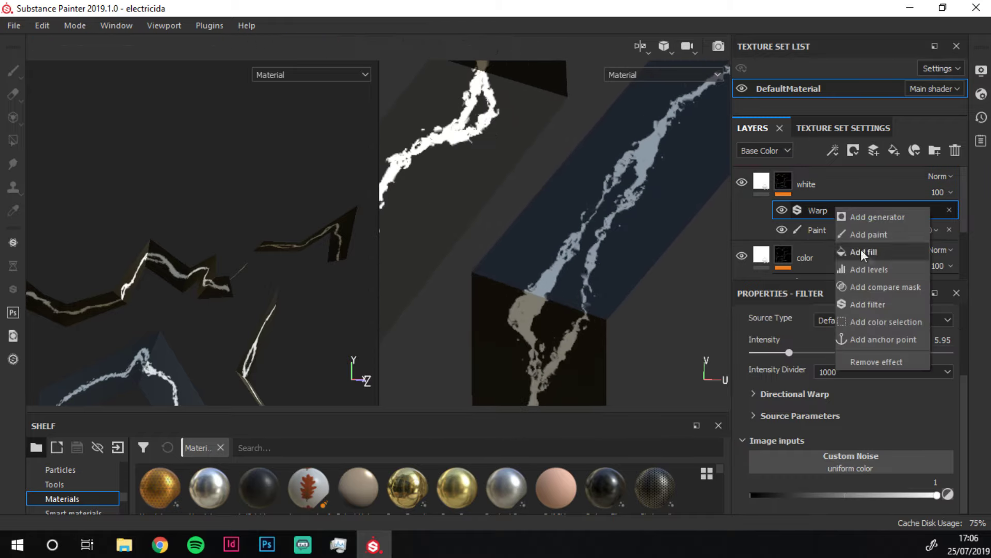
pyautogui.click(882, 268)
pyautogui.scroll(1, 649, 303)
# - Set the color layer's Base Color to bright cyan, checking it with white hidden
pyautogui.click(795, 274)
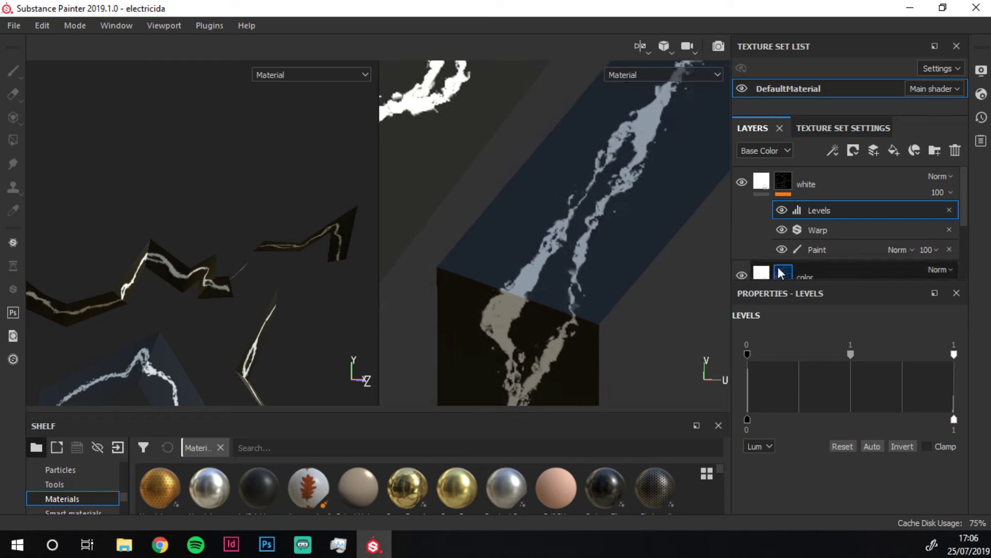
pyautogui.click(826, 465)
pyautogui.click(900, 361)
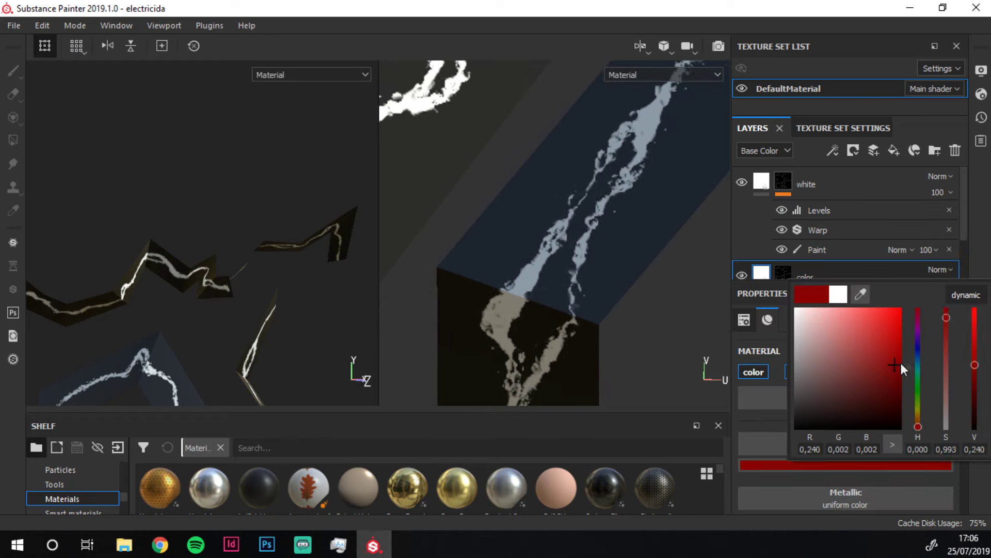
pyautogui.click(742, 183)
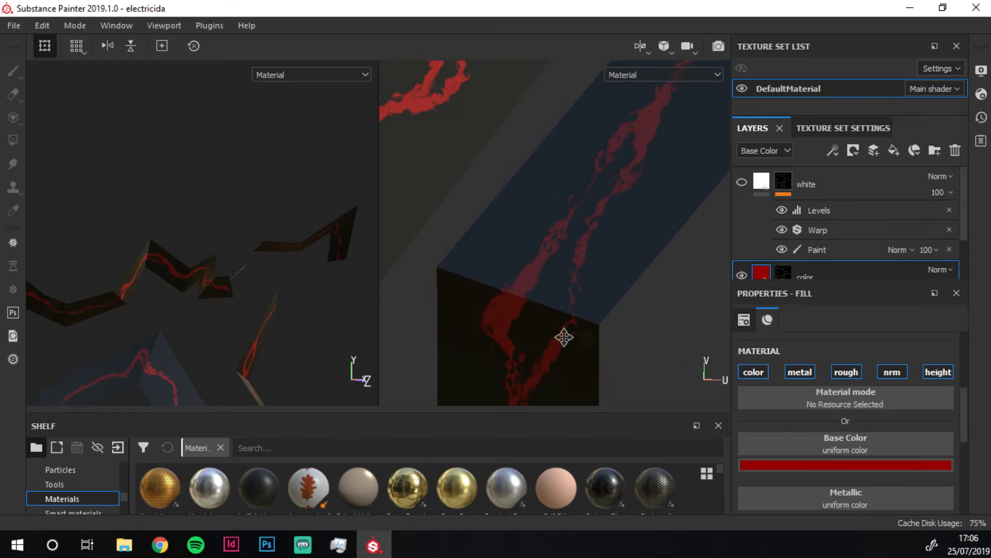
pyautogui.click(800, 463)
pyautogui.moveTo(910, 418)
pyautogui.mouseDown()
pyautogui.moveTo(921, 361)
pyautogui.moveTo(982, 326)
pyautogui.mouseUp()
pyautogui.keyDown('alt'); pyautogui.moveTo(465, 201); pyautogui.dragTo(583, 203); pyautogui.keyUp('alt')
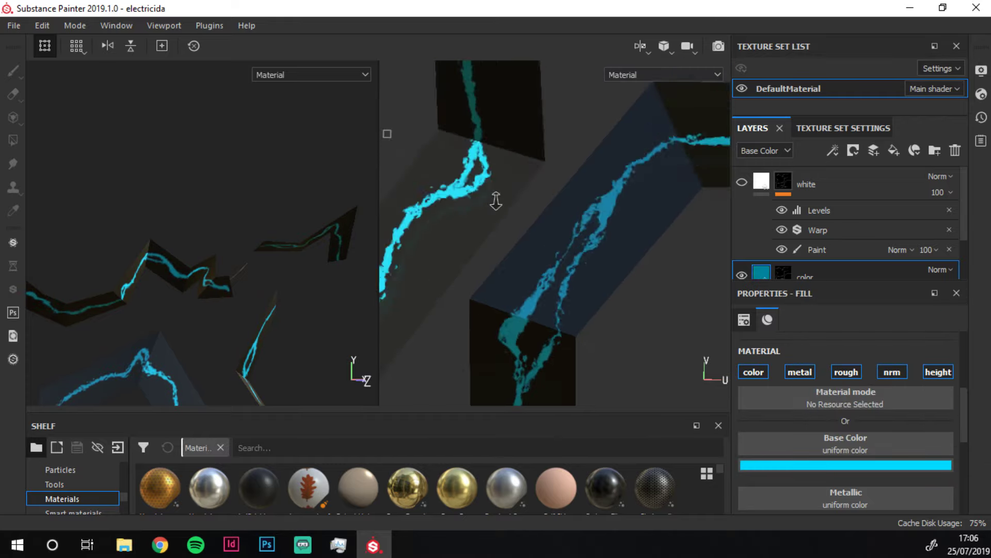
pyautogui.keyDown('alt'); pyautogui.moveTo(510, 316); pyautogui.dragTo(522, 310); pyautogui.keyUp('alt')
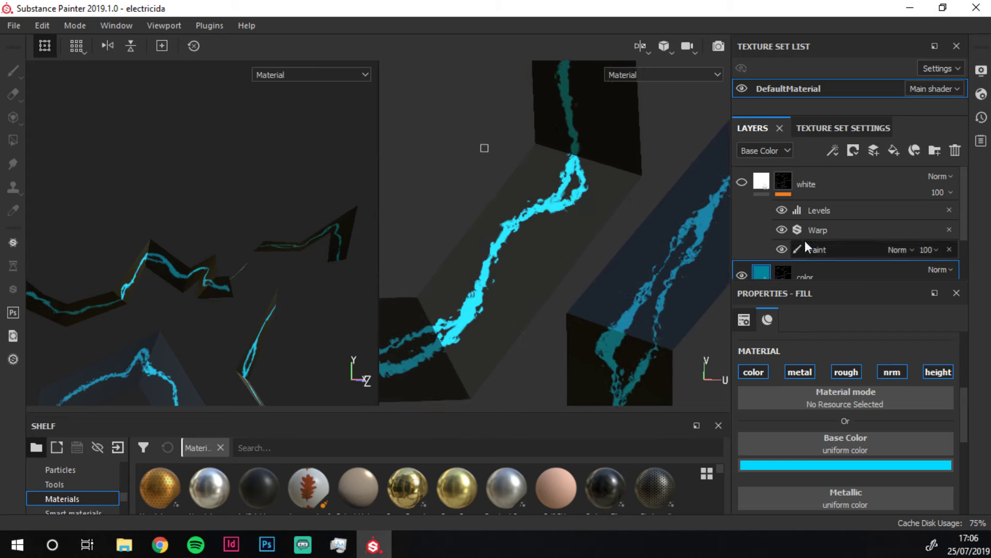
pyautogui.click(742, 182)
# - Retune the white layer's Levels by raising the black input and shifting the midpoint
pyautogui.rightClick(836, 212)
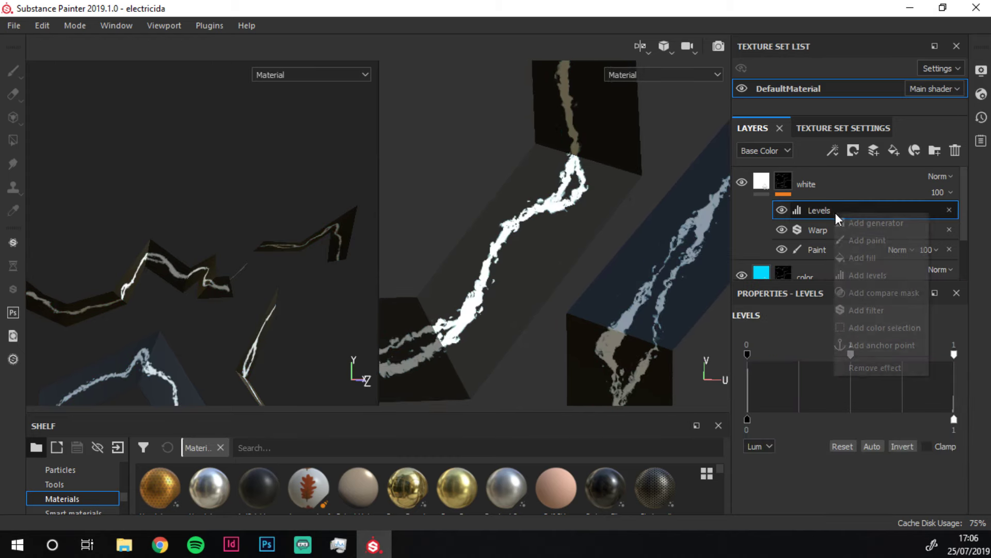
pyautogui.click(801, 389)
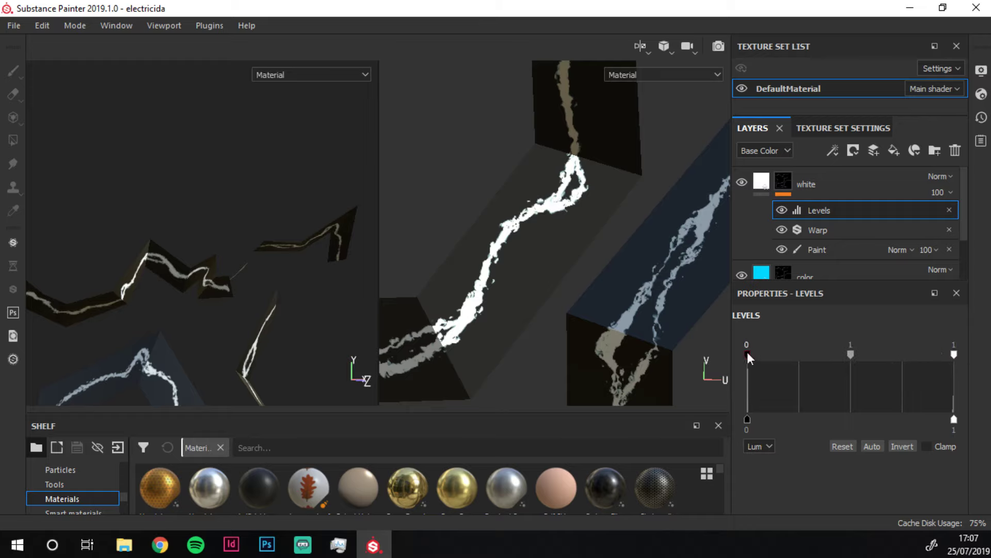
pyautogui.moveTo(749, 356); pyautogui.dragTo(880, 356)
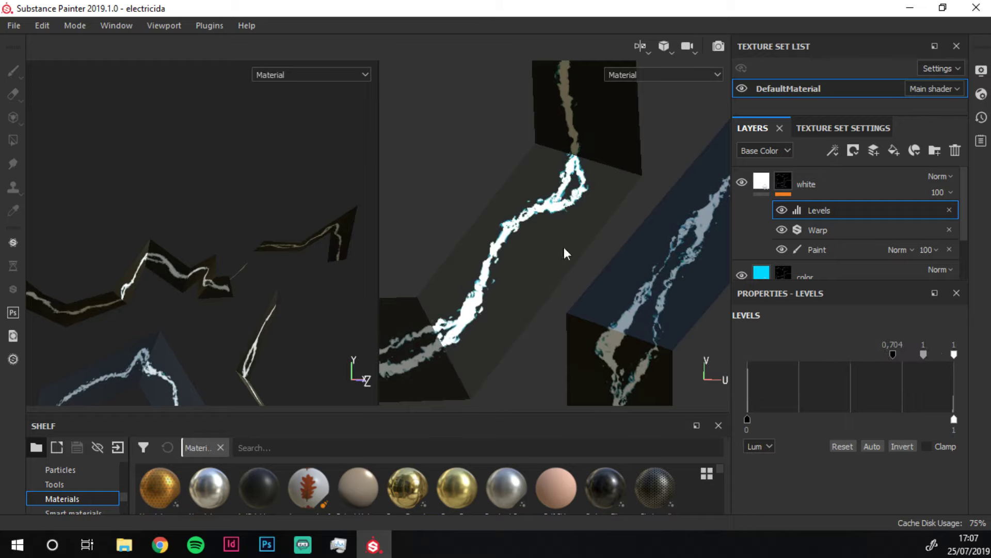
pyautogui.scroll(3, 565, 253)
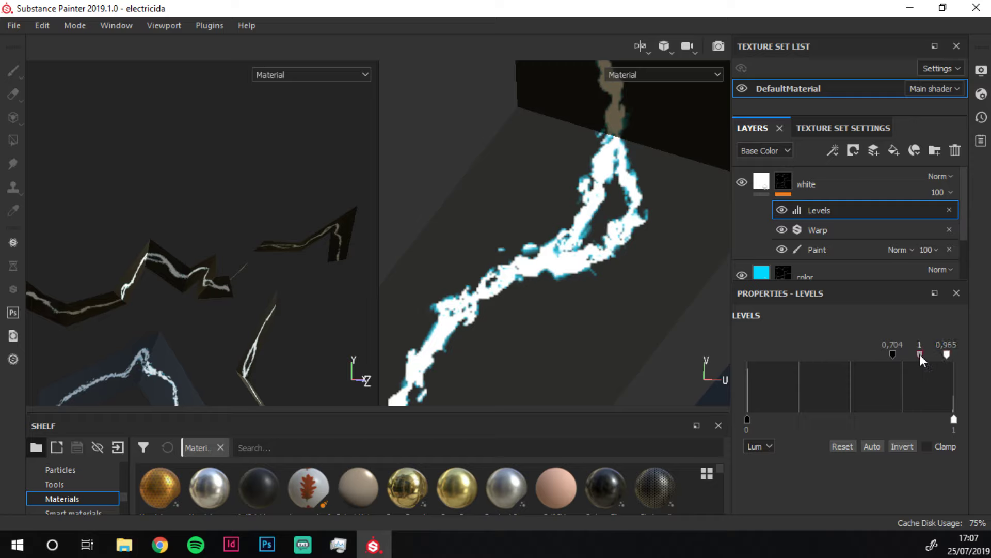
pyautogui.moveTo(919, 355); pyautogui.dragTo(909, 355)
pyautogui.moveTo(913, 357)
pyautogui.mouseDown()
pyautogui.moveTo(943, 355)
pyautogui.moveTo(922, 355)
pyautogui.mouseUp()
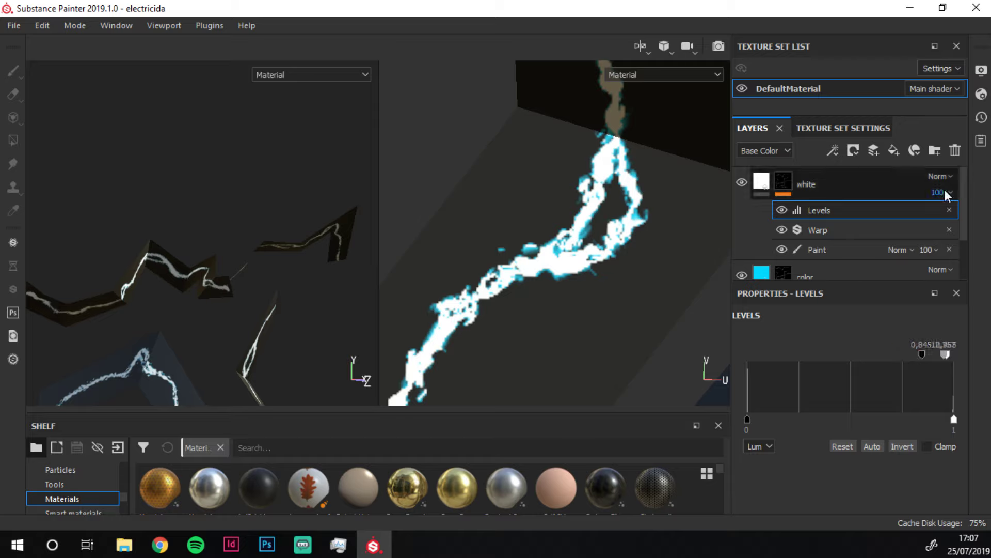
pyautogui.scroll(-1, 940, 202)
# - Add Levels above the color layer's Warp, with inputs clamped to 0.021–0.236
pyautogui.click(839, 266)
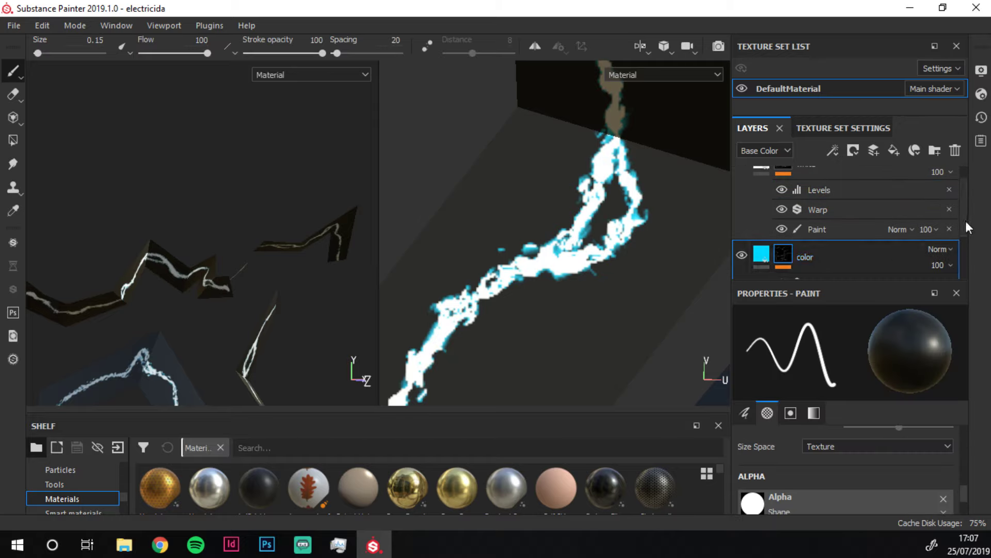
pyautogui.scroll(-1, 931, 234)
pyautogui.click(832, 271)
pyautogui.rightClick(837, 250)
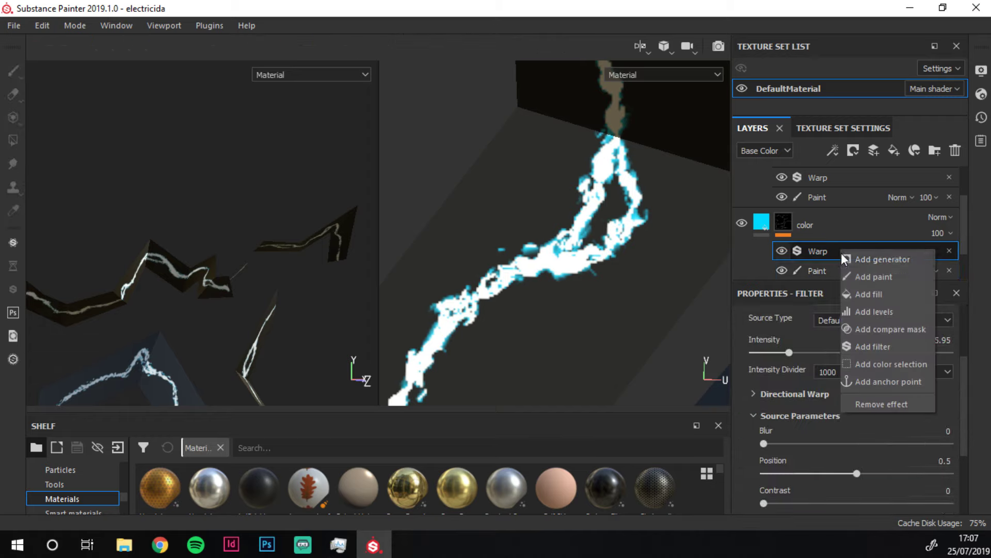
pyautogui.click(890, 314)
pyautogui.moveTo(954, 355); pyautogui.dragTo(923, 355)
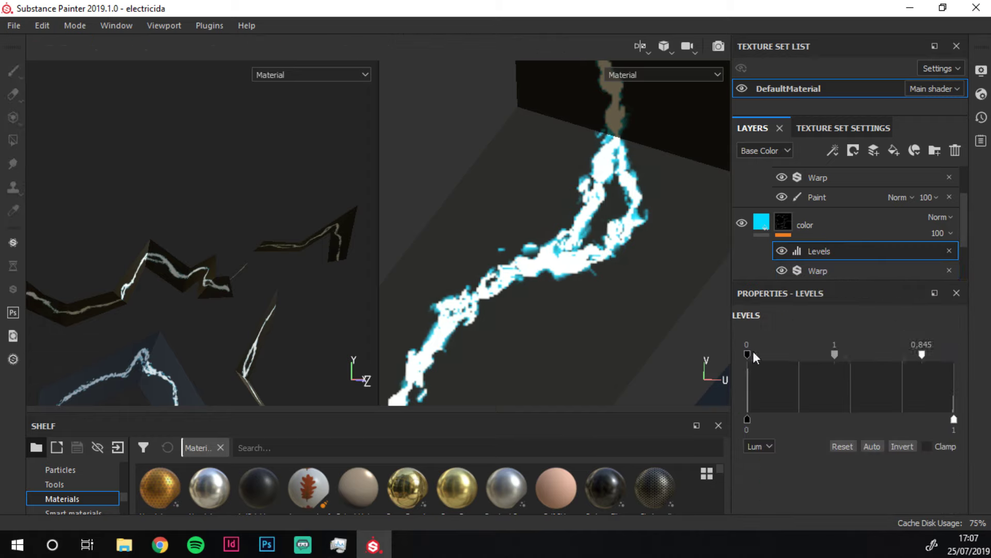
pyautogui.moveTo(747, 354); pyautogui.dragTo(752, 354)
pyautogui.moveTo(922, 355); pyautogui.dragTo(796, 356)
pyautogui.scroll(-3, 574, 160)
pyautogui.scroll(-3, 574, 160)
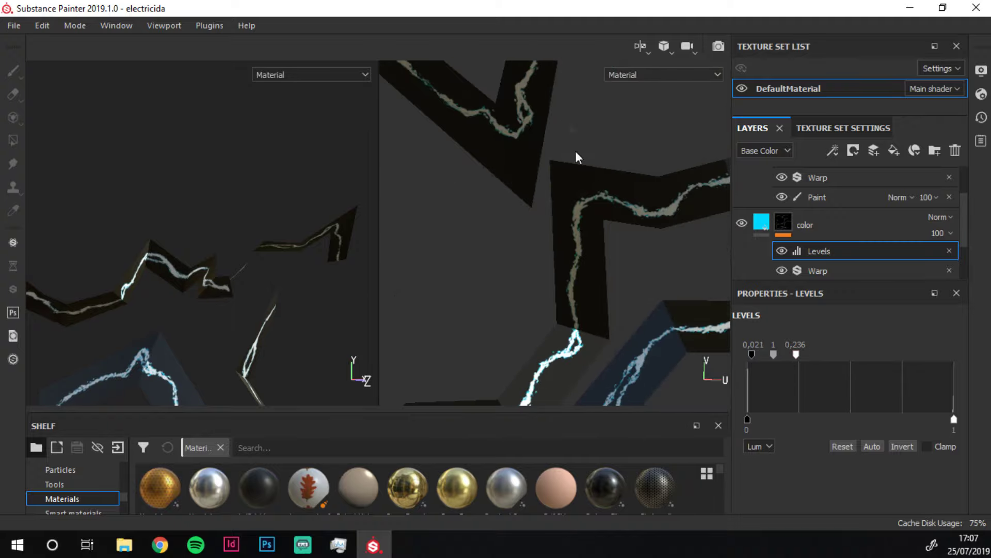
pyautogui.moveTo(575, 155)
pyautogui.mouseDown(button='middle')
pyautogui.moveTo(594, 159)
pyautogui.moveTo(553, 283)
pyautogui.moveTo(606, 114)
pyautogui.mouseUp(button='middle')
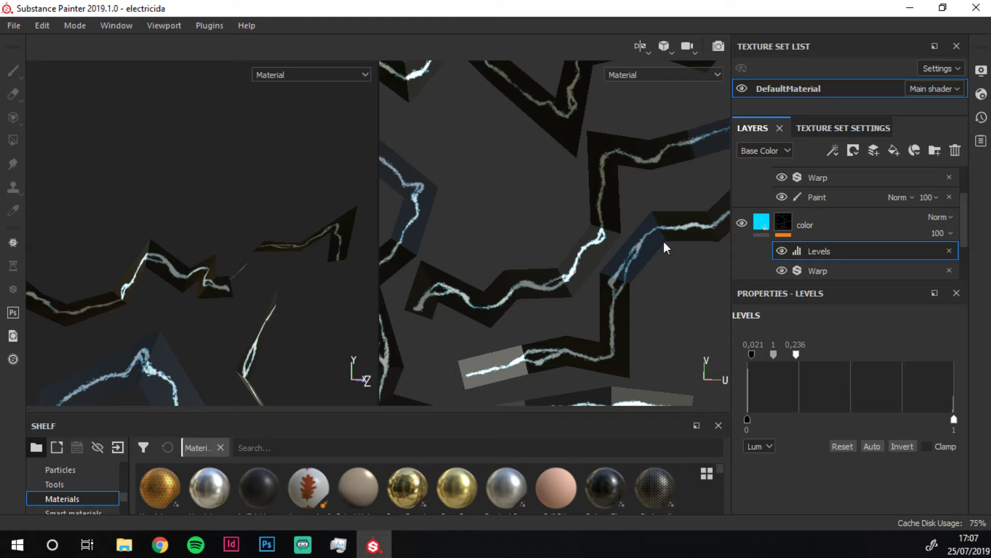
pyautogui.click(859, 234)
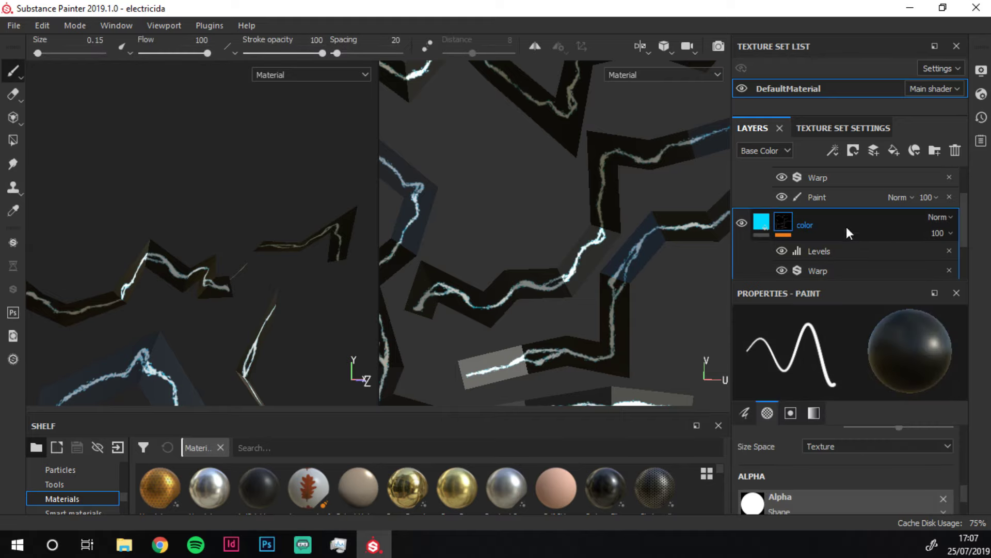
# - Rename the cyan color layer to 'base'
pyautogui.hotkey('ctrl', 'd')
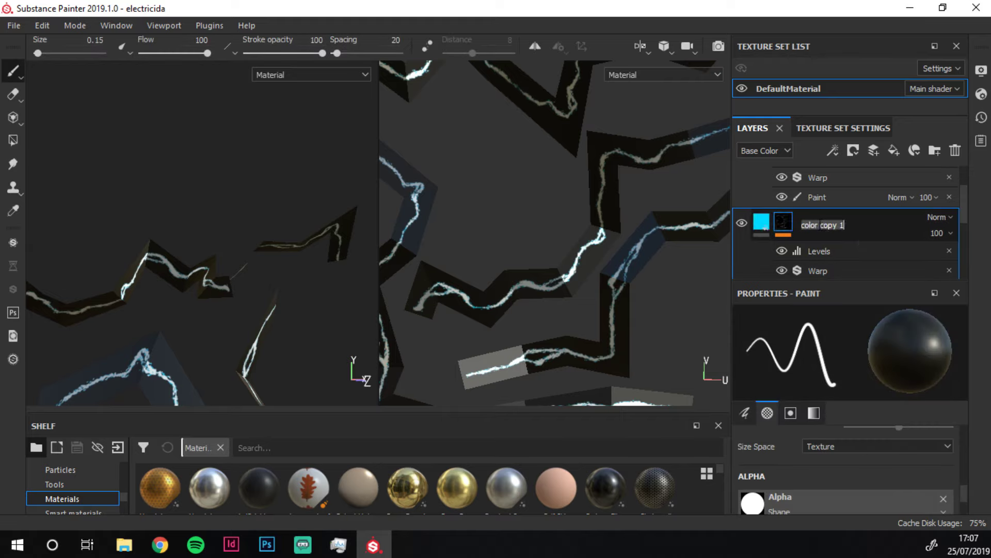
pyautogui.press('BackSpace')
pyautogui.press('BackSpace')
pyautogui.press('BackSpace')
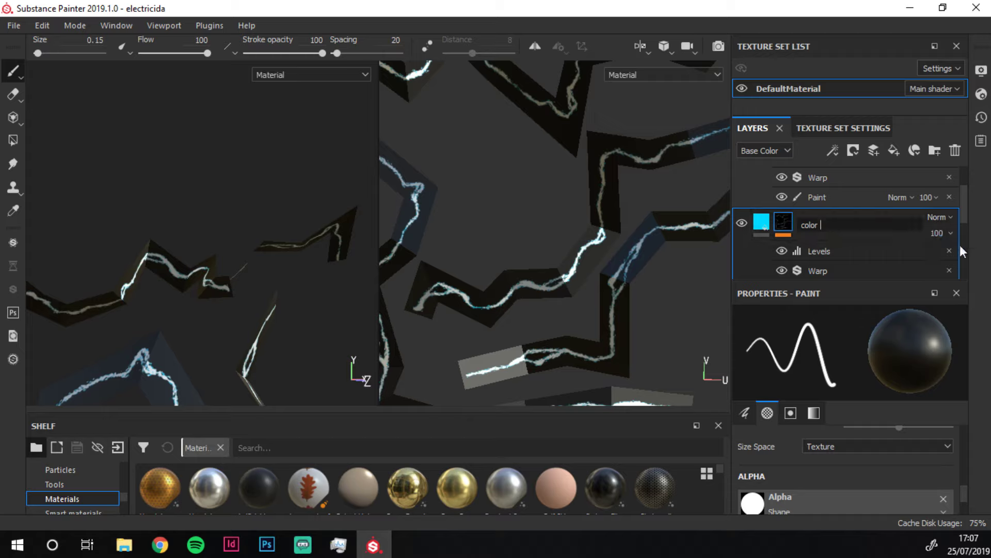
pyautogui.moveTo(962, 205); pyautogui.dragTo(918, 236)
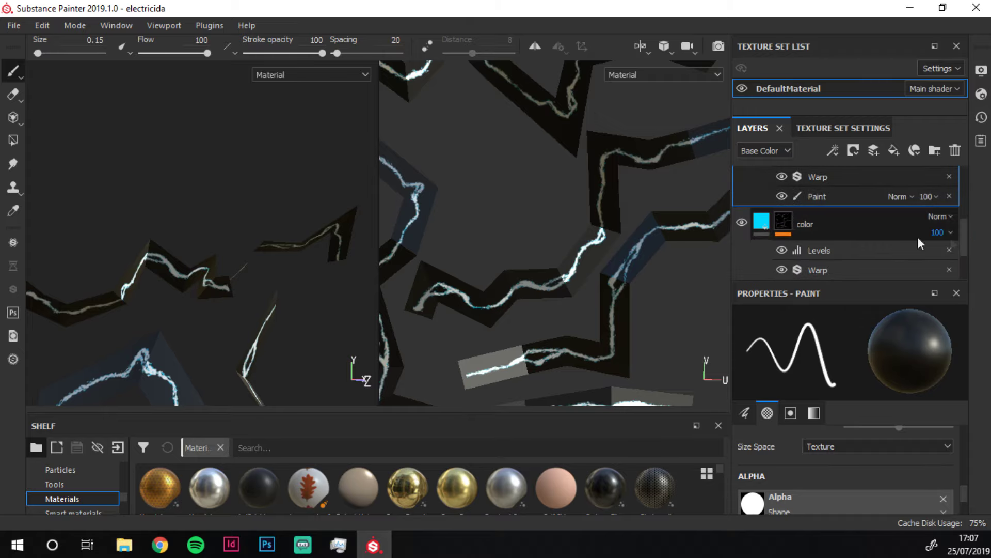
pyautogui.doubleClick(802, 226)
pyautogui.write('base')
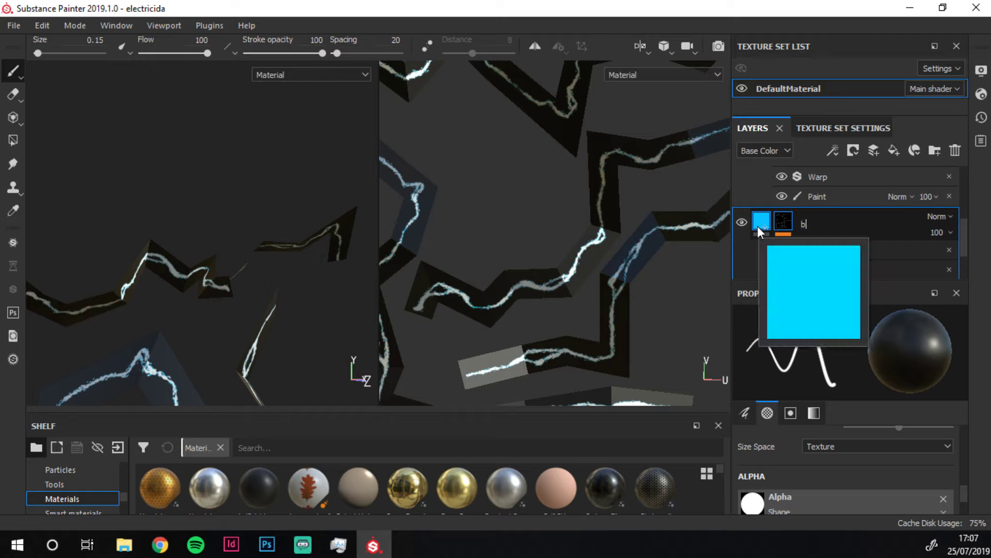
pyautogui.press('Return')
# - Replace the base layer's Levels effect with a Blur filter above Warp
pyautogui.click(839, 251)
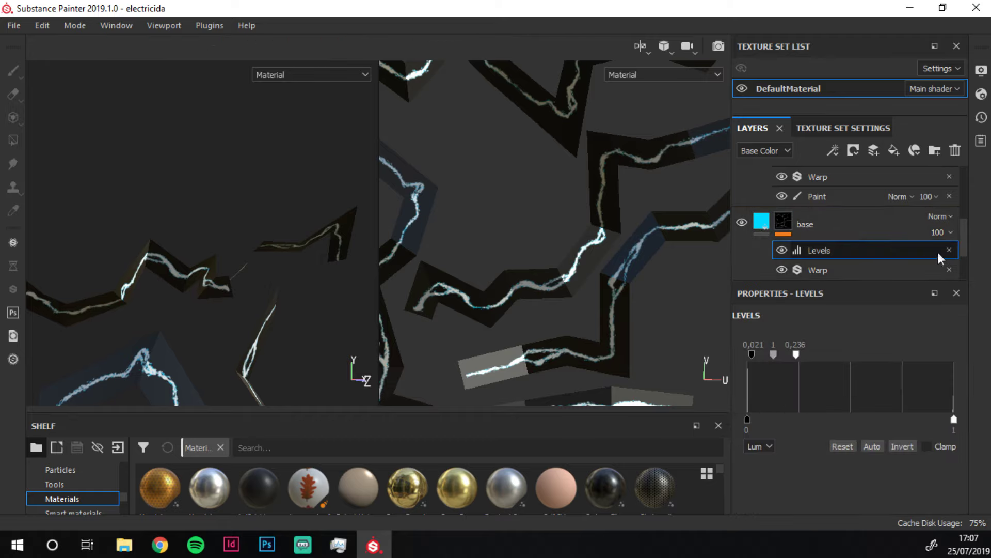
pyautogui.click(949, 250)
pyautogui.click(836, 250)
pyautogui.rightClick(836, 250)
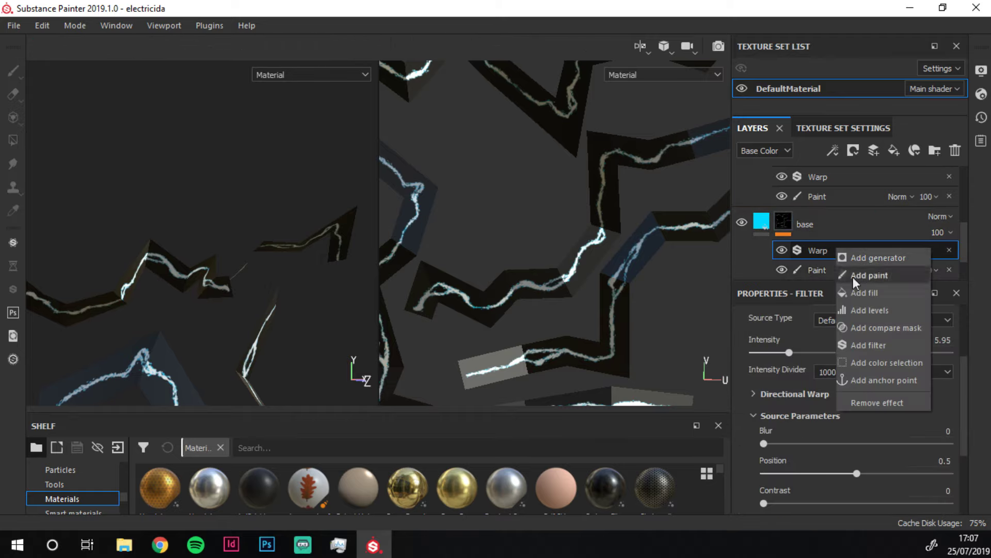
pyautogui.click(878, 342)
pyautogui.click(855, 349)
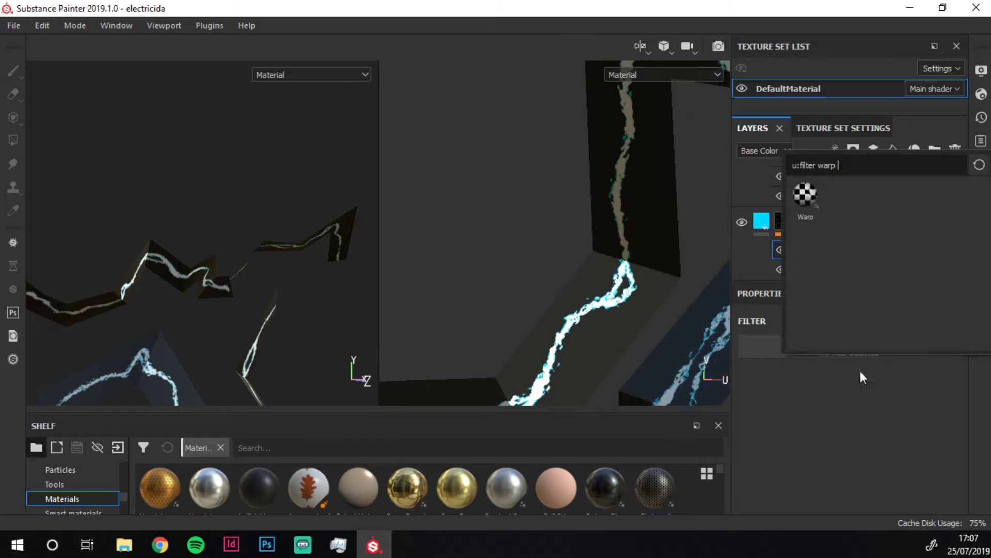
pyautogui.write('fi')
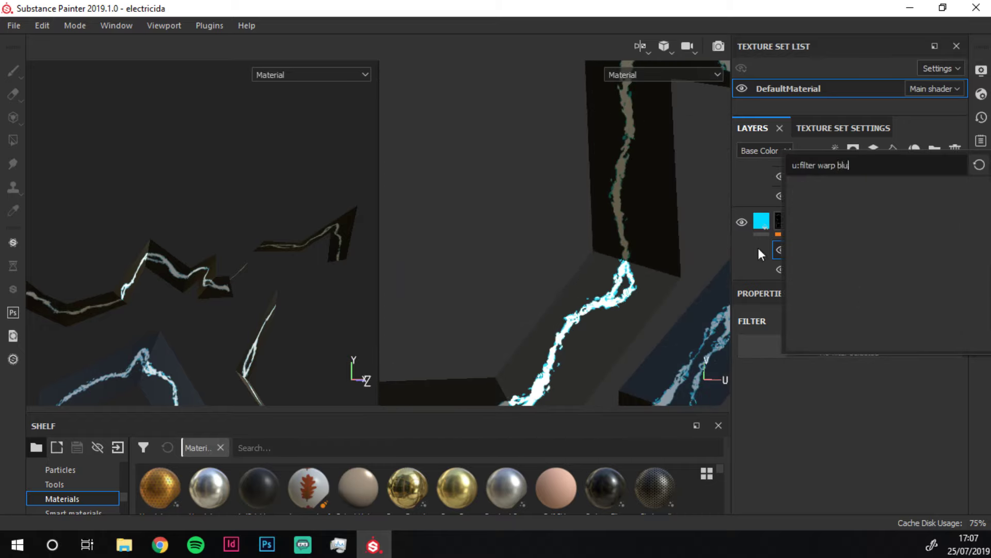
pyautogui.press('BackSpace')
pyautogui.press('BackSpace')
pyautogui.press('BackSpace')
pyautogui.press('BackSpace')
pyautogui.press('BackSpace')
pyautogui.press('BackSpace')
pyautogui.press('BackSpace')
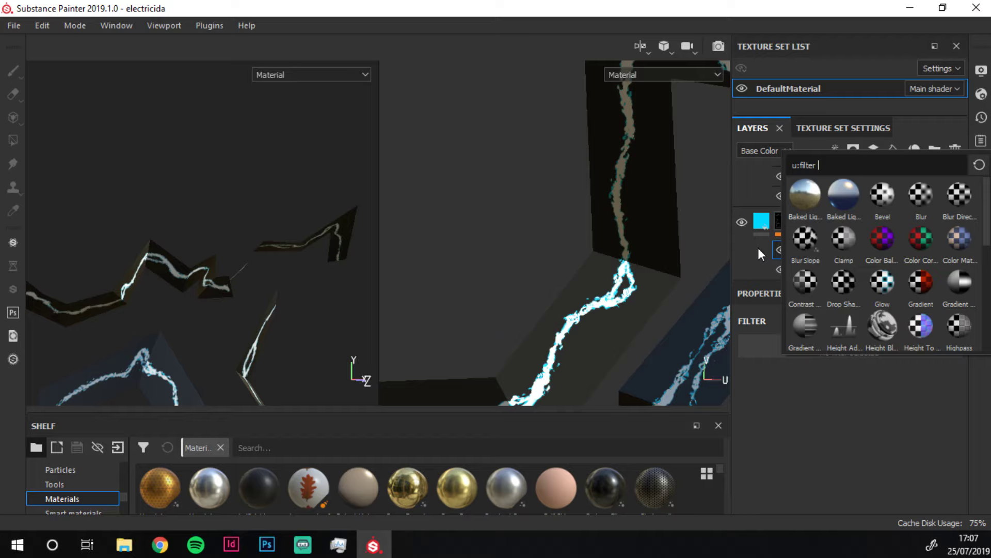
pyautogui.write('blu')
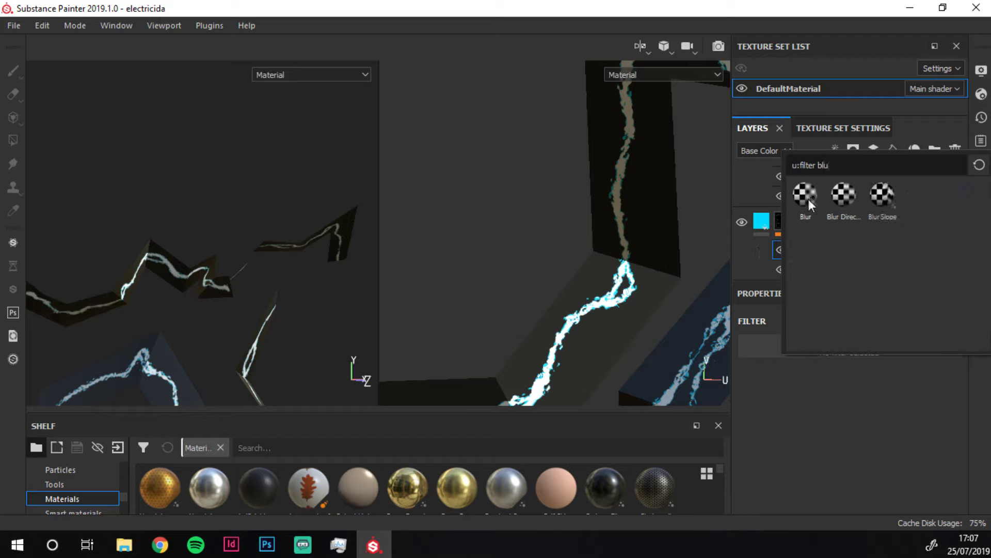
pyautogui.click(809, 200)
# - Set the base layer's Blur Intensity to 3.36 and its opacity to 26
pyautogui.moveTo(634, 356)
pyautogui.mouseDown(button='middle')
pyautogui.moveTo(558, 255)
pyautogui.moveTo(542, 216)
pyautogui.mouseUp(button='middle')
pyautogui.scroll(2, 542, 217)
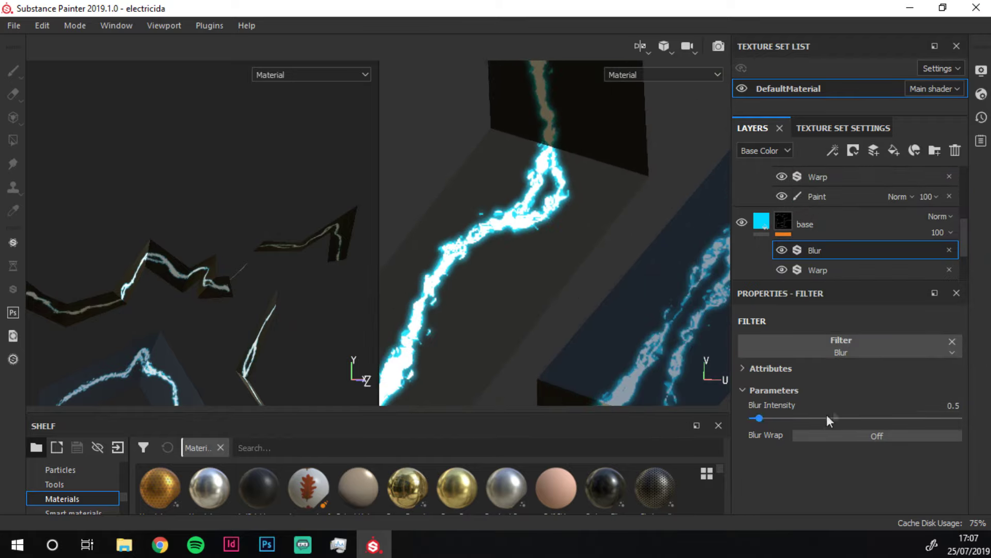
pyautogui.moveTo(760, 418)
pyautogui.mouseDown()
pyautogui.moveTo(797, 417)
pyautogui.moveTo(773, 420)
pyautogui.mouseUp()
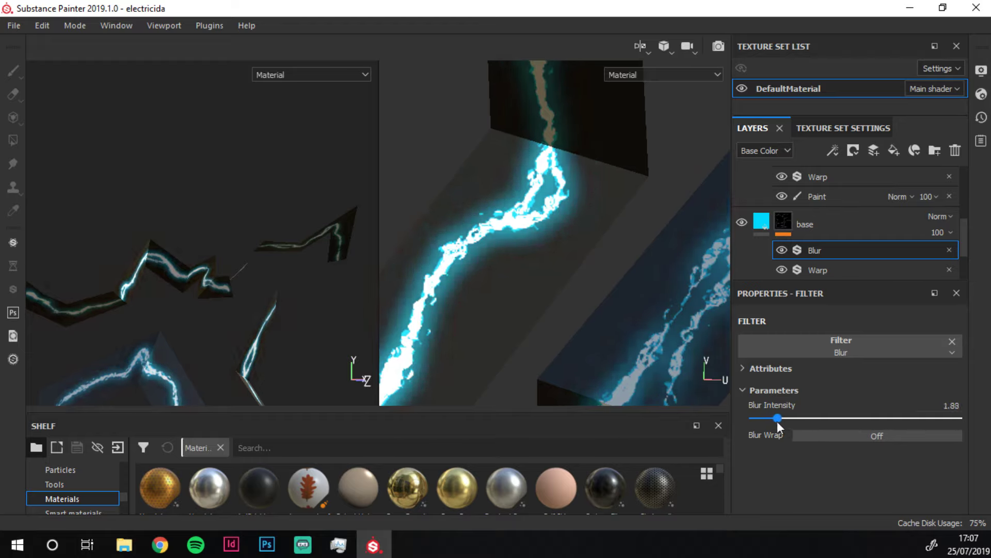
pyautogui.moveTo(937, 234)
pyautogui.mouseDown()
pyautogui.moveTo(948, 253)
pyautogui.moveTo(939, 258)
pyautogui.mouseUp()
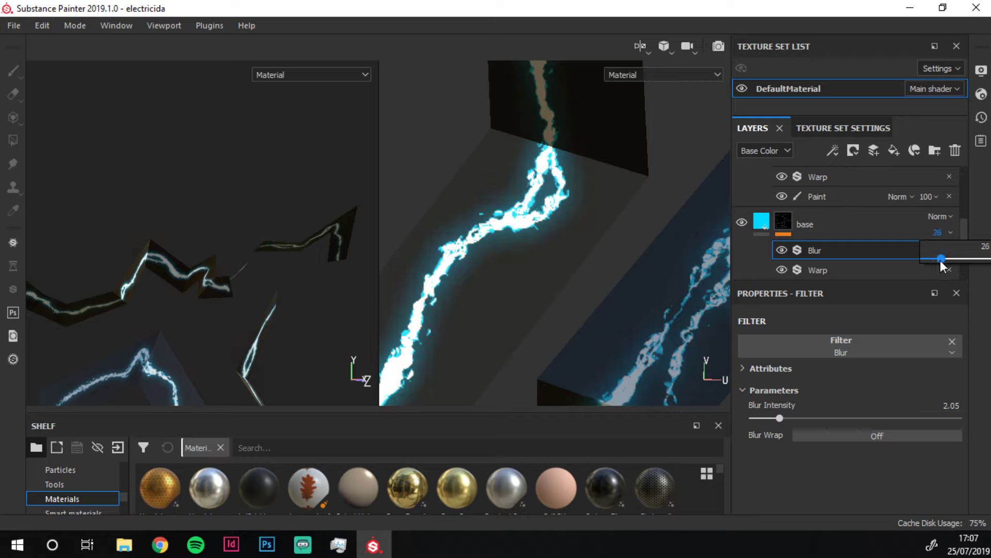
pyautogui.moveTo(795, 417); pyautogui.dragTo(795, 419)
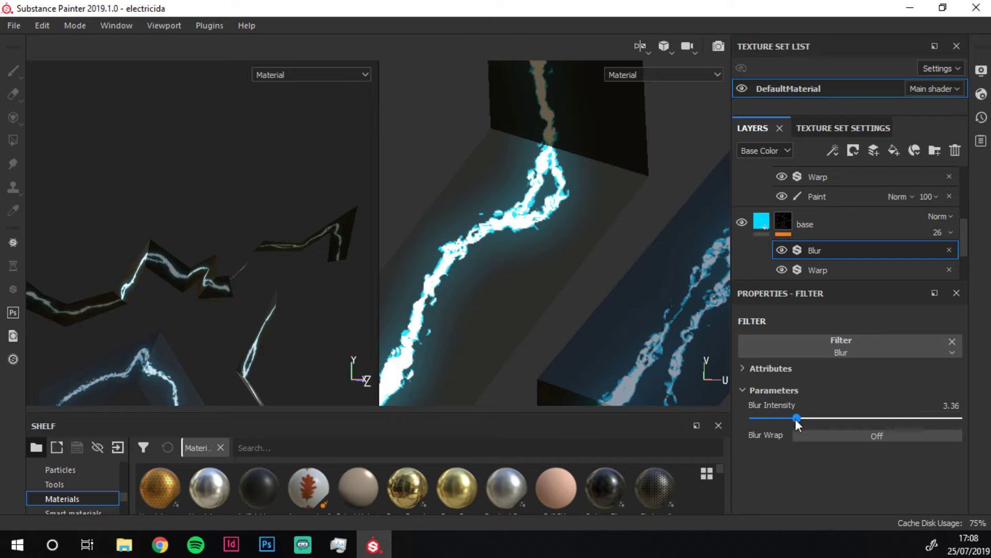
pyautogui.click(822, 233)
# - Duplicate the base layer and name the copy 'base strong'
pyautogui.hotkey('ctrl', 'd')
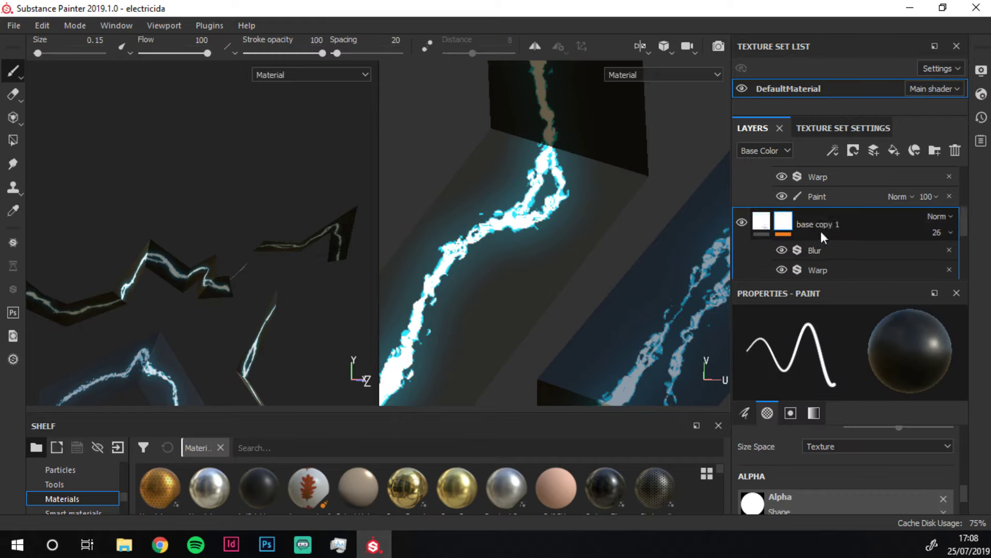
pyautogui.doubleClick(820, 224)
pyautogui.click(819, 224)
pyautogui.write('s')
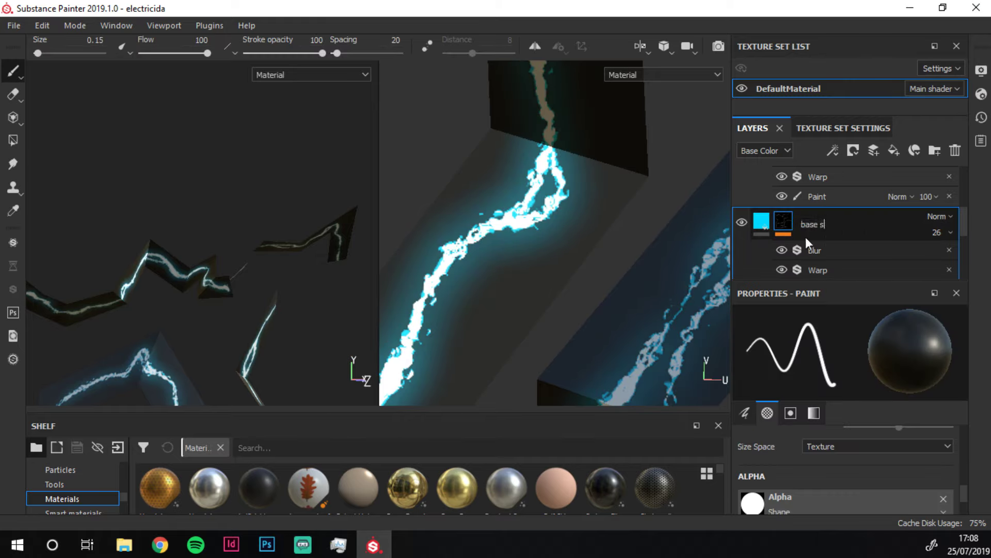
pyautogui.write('trong')
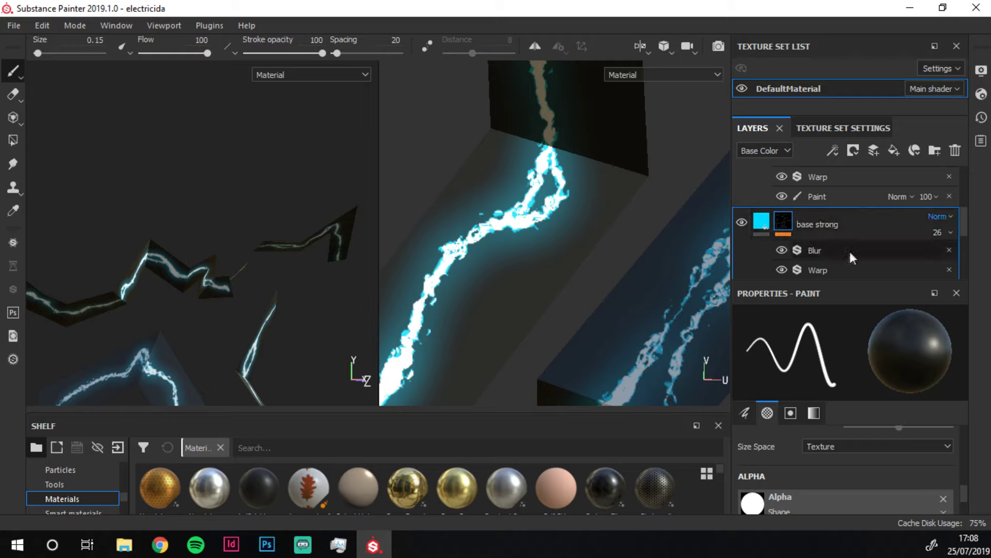
# - Lower the Blur Intensity of 'base strong' to 1.42
pyautogui.click(849, 252)
pyautogui.moveTo(795, 418); pyautogui.dragTo(770, 423)
pyautogui.scroll(-5, 616, 387)
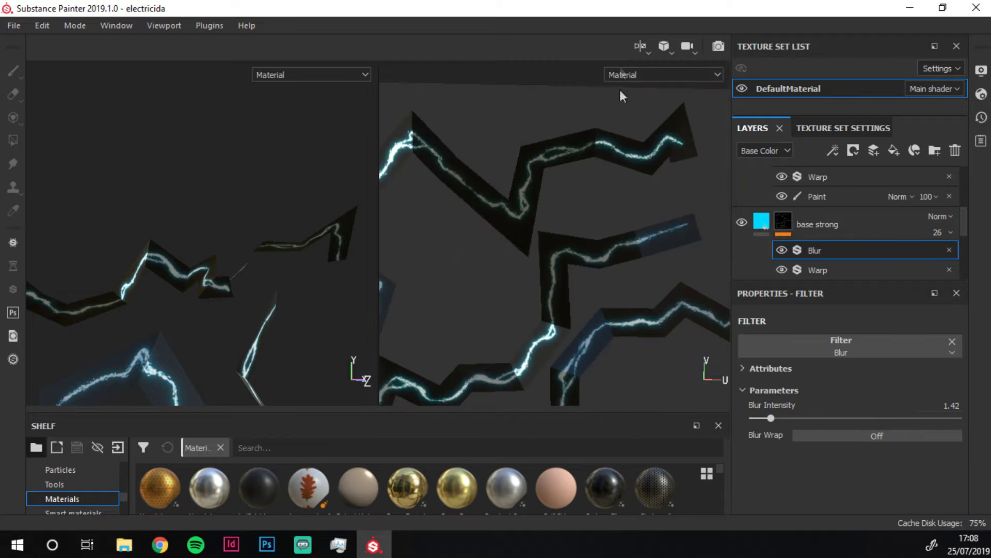
pyautogui.scroll(-2, 678, 244)
pyautogui.scroll(-2, 630, 246)
pyautogui.scroll(-2, 625, 261)
pyautogui.scroll(-1, 620, 277)
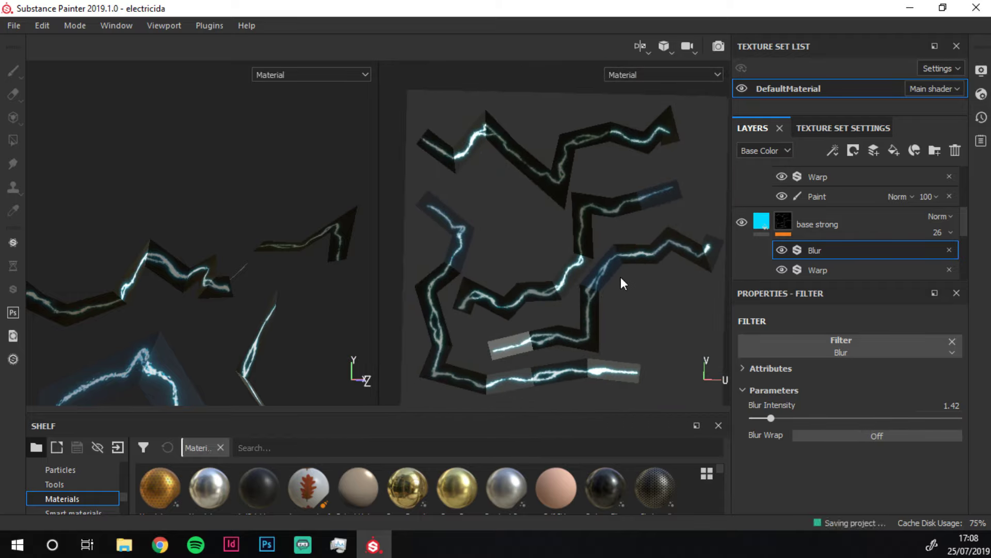
# - Open Export textures for DefaultMaterial as png, 8 bits, 2048x2048, and browse for an output folder
pyautogui.click(22, 28)
pyautogui.click(62, 282)
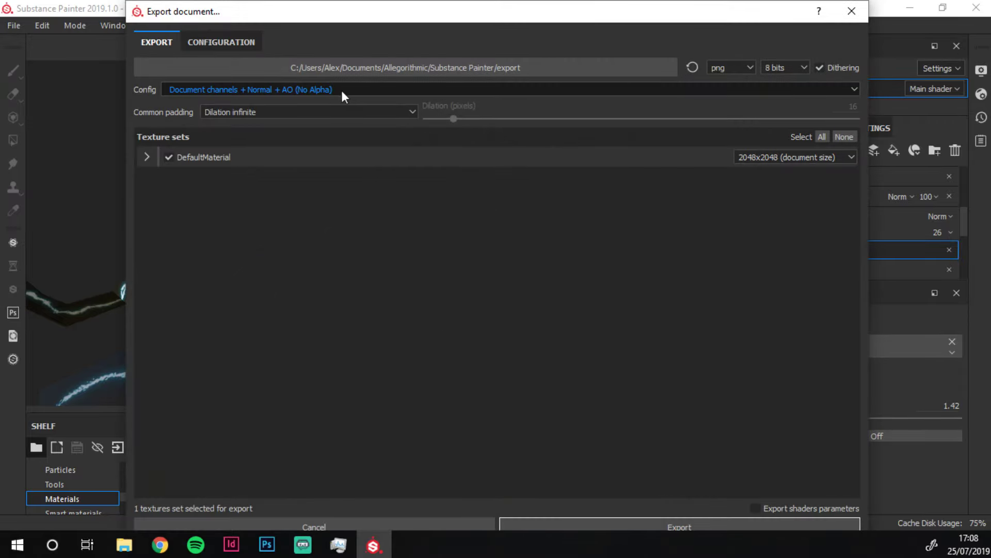
pyautogui.click(589, 70)
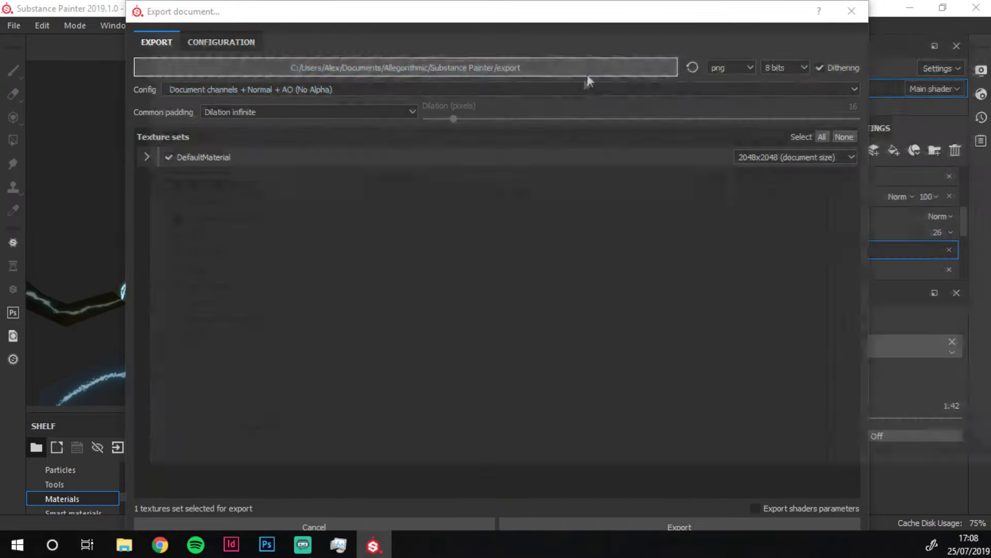
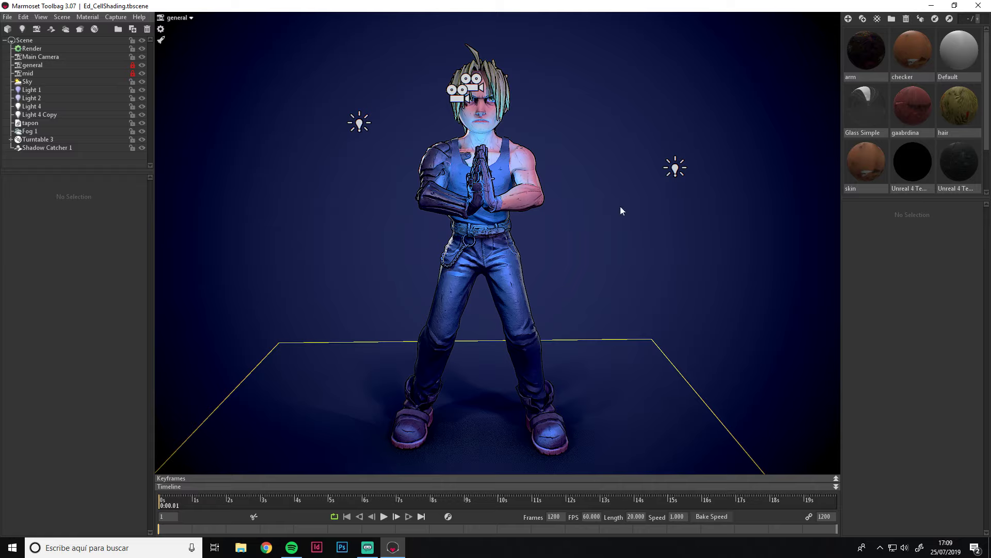
# - Import the Electricidad lightning model file into the scene around the character
pyautogui.click(9, 19)
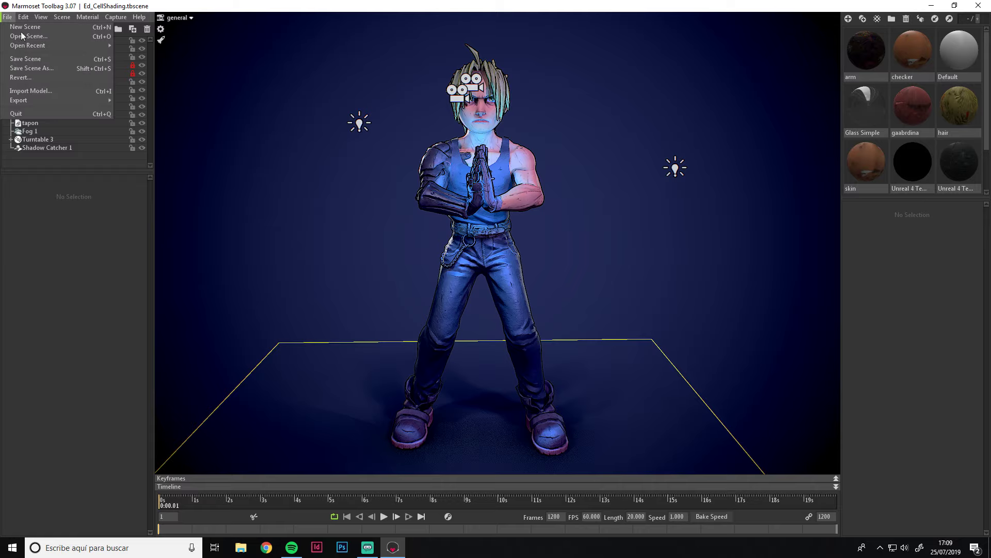
pyautogui.click(65, 91)
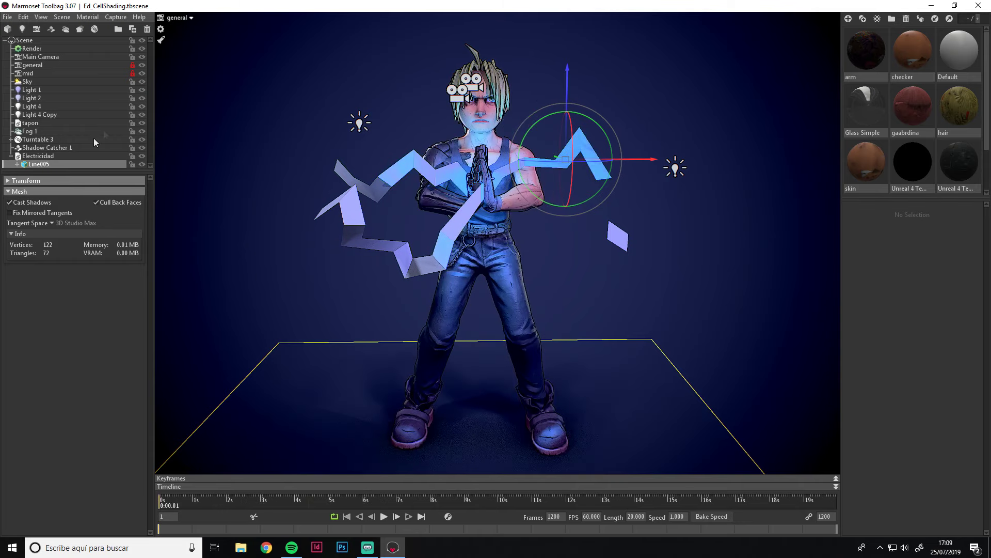
# - Parent the Electricidad model to a new turntable spinning at 17.99
pyautogui.click(94, 156)
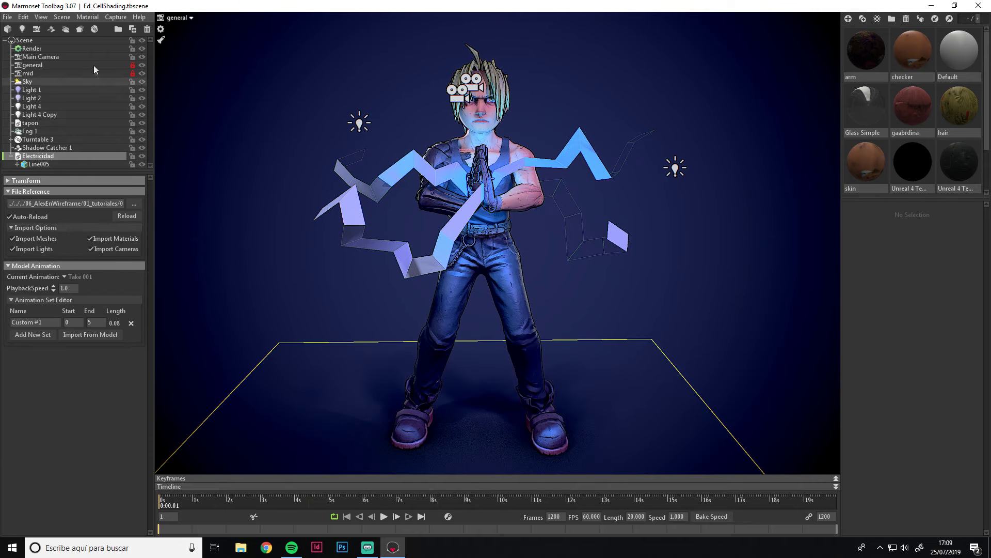
pyautogui.click(93, 30)
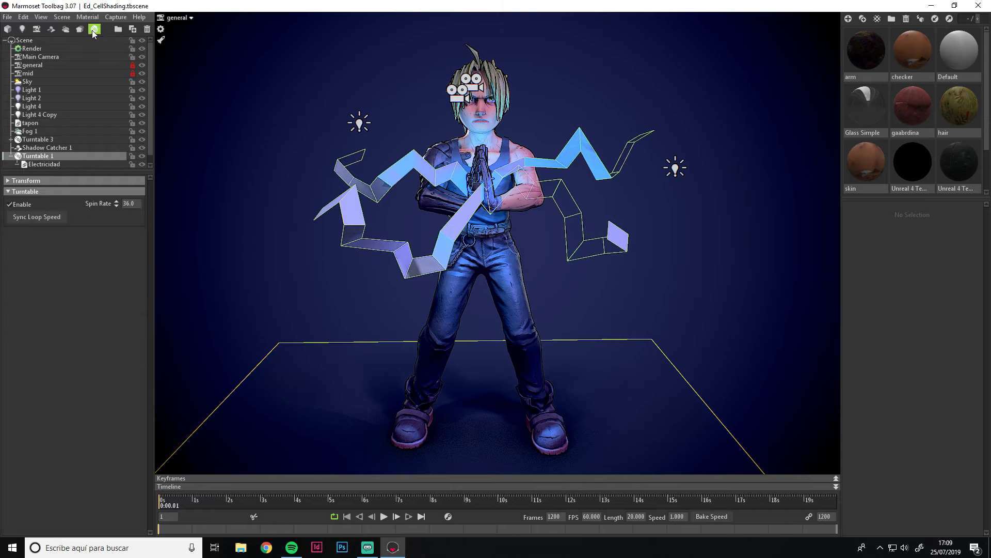
pyautogui.click(36, 218)
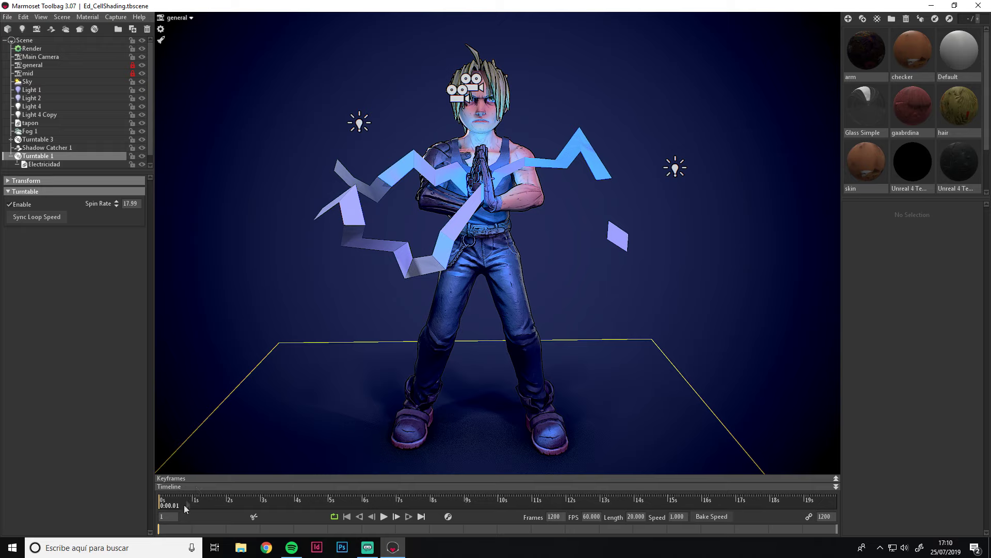
pyautogui.moveTo(184, 504); pyautogui.dragTo(330, 503)
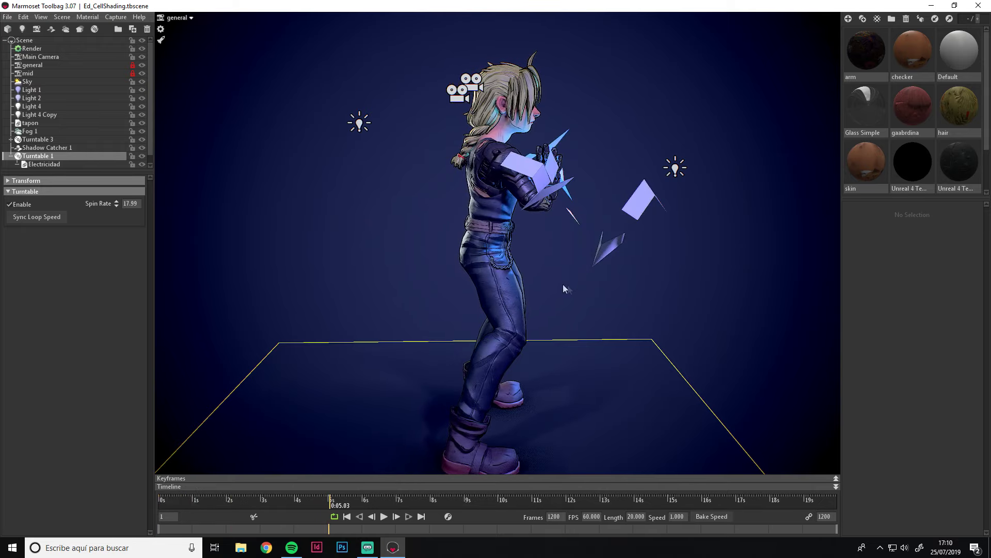
# - Disable Cull Back Faces on the Line005 mesh and rewind the playhead to the start
pyautogui.click(605, 249)
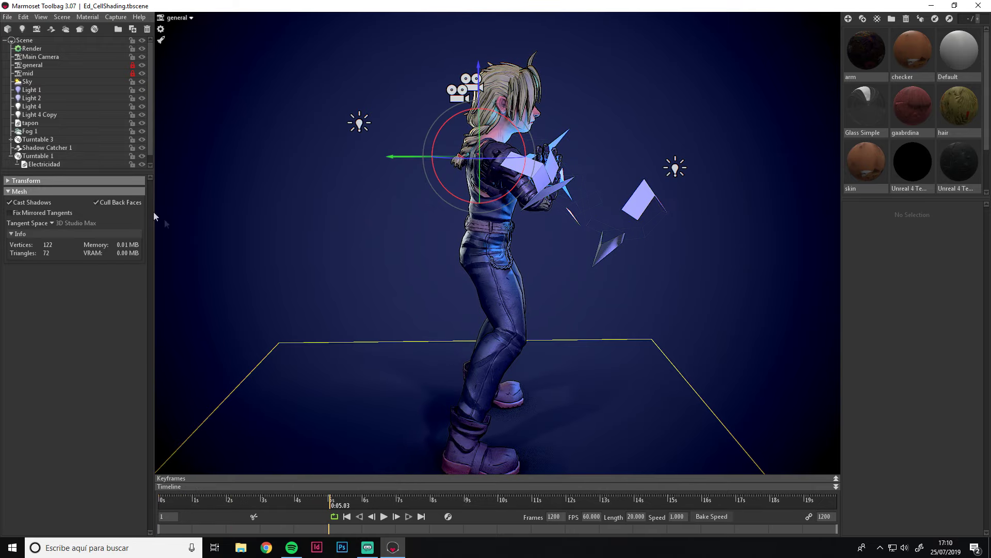
pyautogui.click(131, 202)
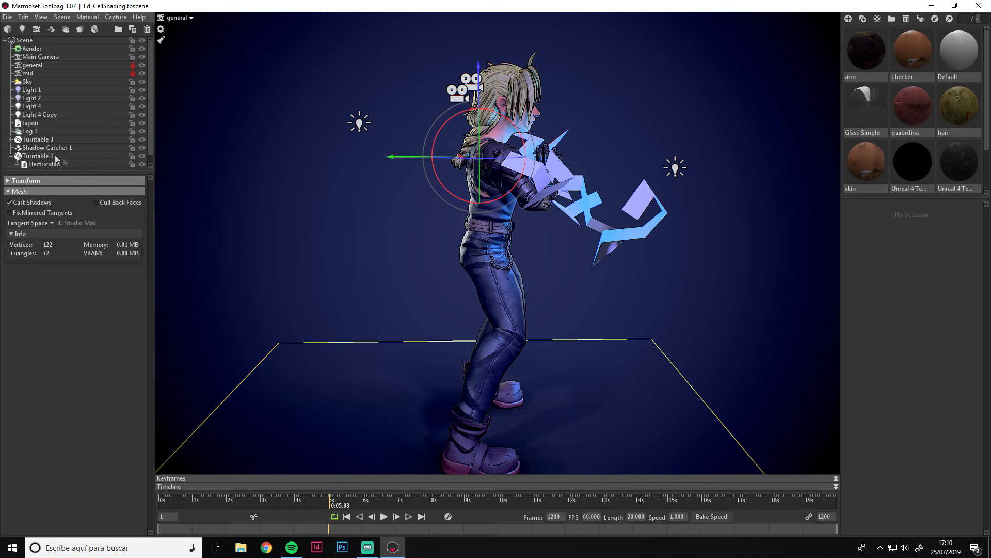
pyautogui.click(160, 500)
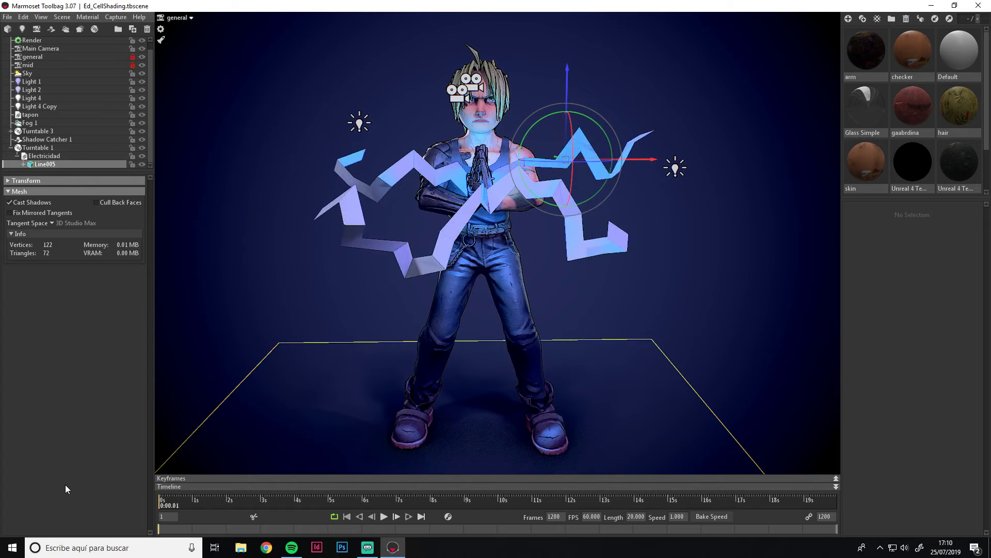
# - Create a new Unreal 4 template material named 'electricity'
pyautogui.click(876, 19)
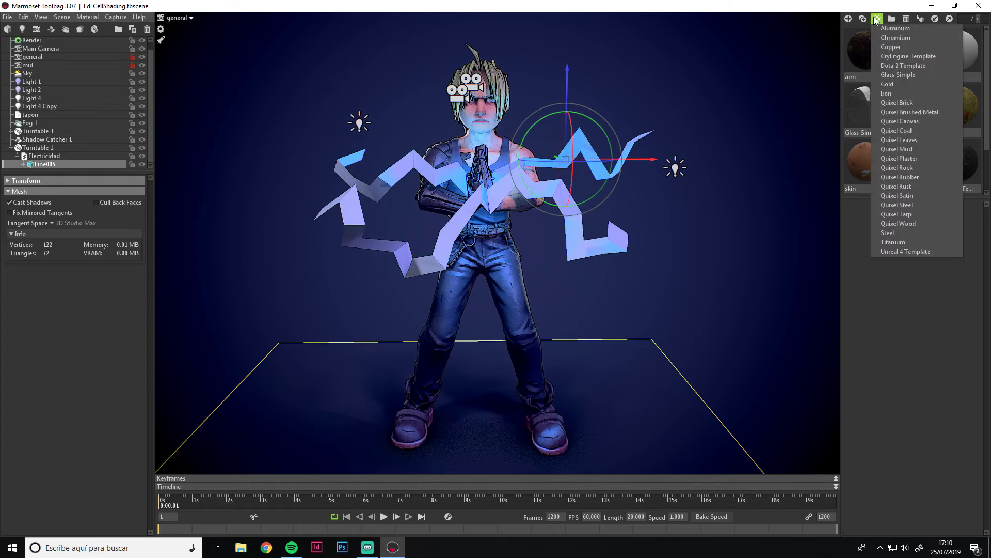
pyautogui.click(905, 252)
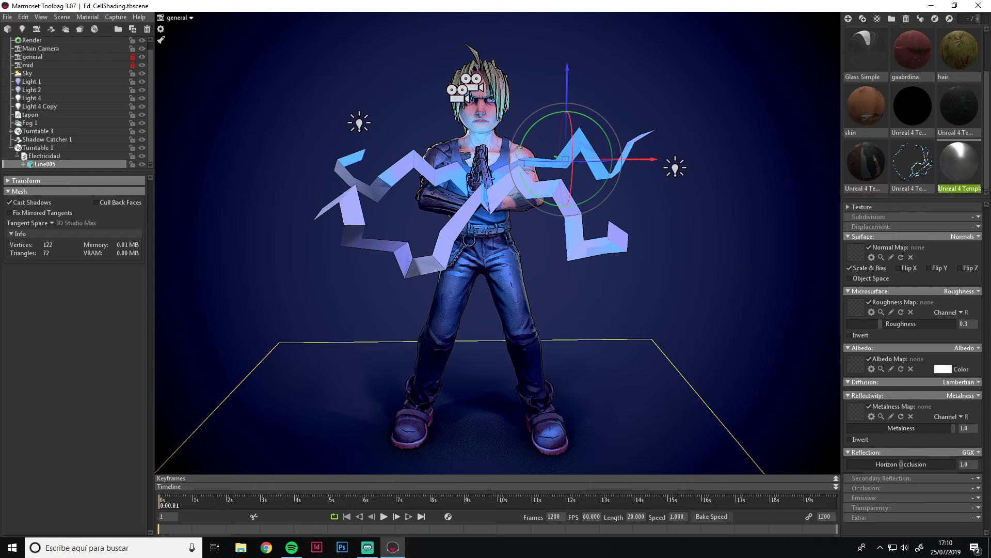
pyautogui.write('electricity')
pyautogui.press('Return')
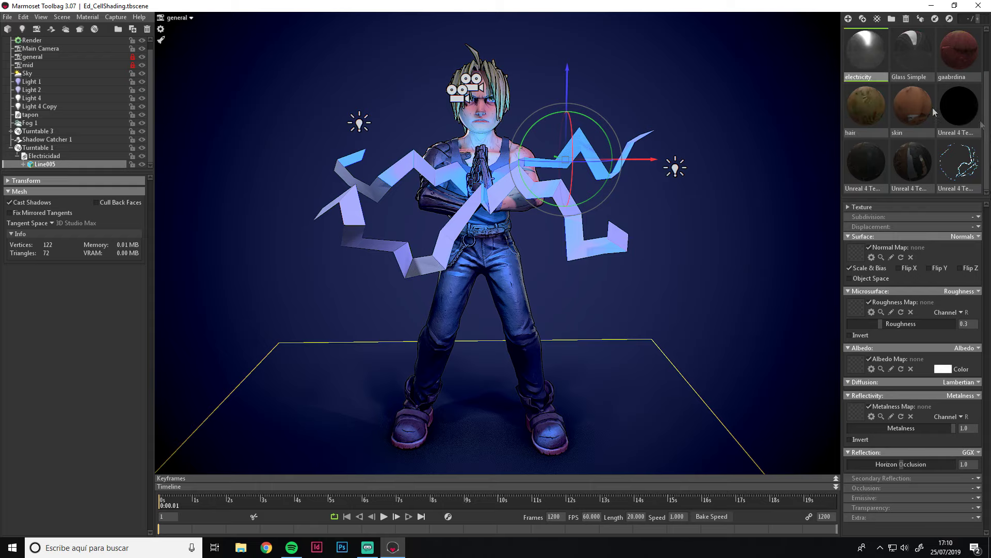
# - Apply electricity to the lightning with Surface set to None and Unlit diffusion
pyautogui.moveTo(866, 50); pyautogui.dragTo(586, 255)
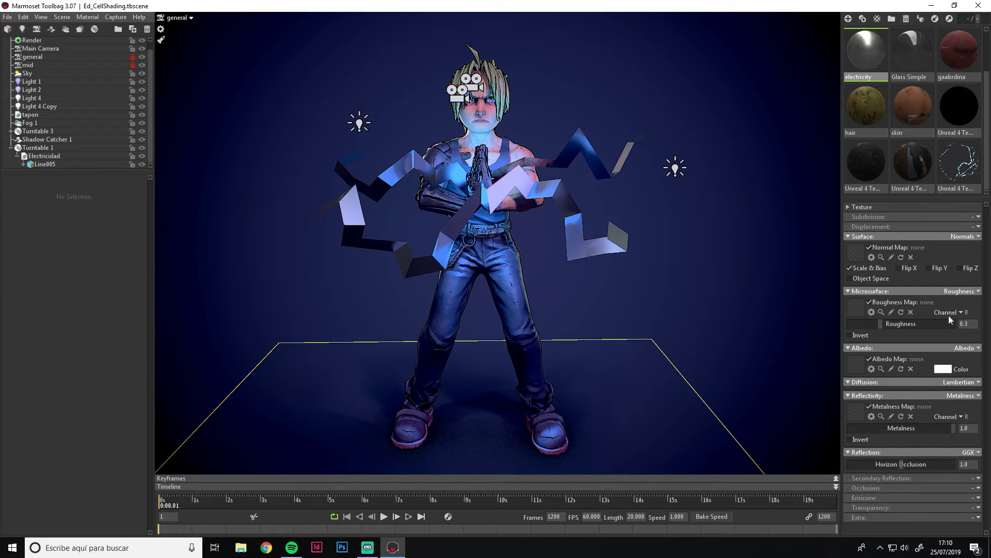
pyautogui.click(963, 239)
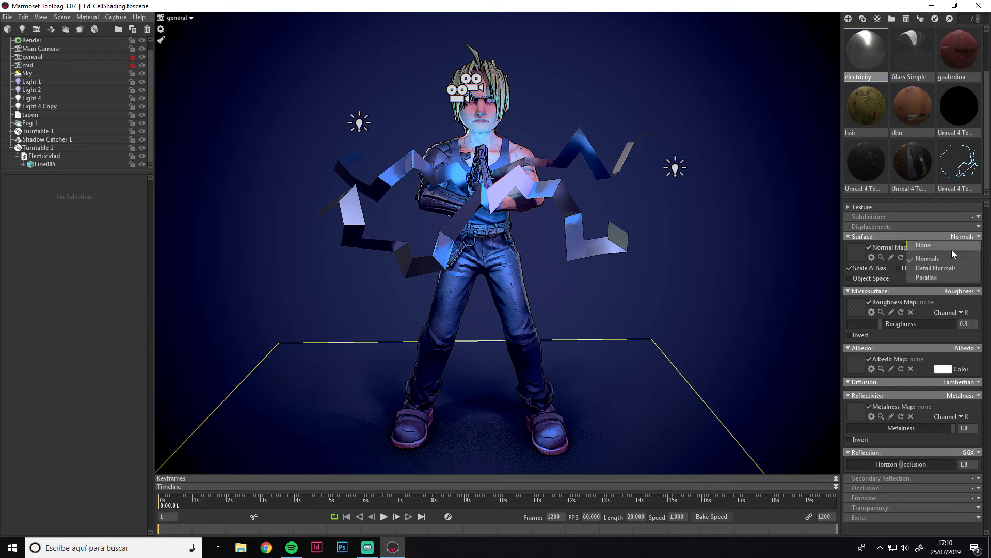
pyautogui.click(952, 247)
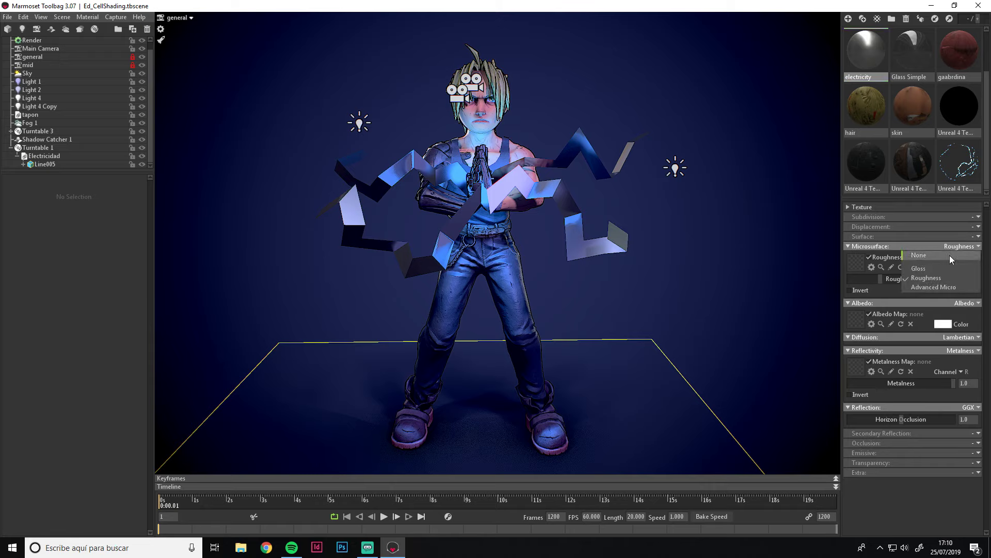
pyautogui.click(950, 255)
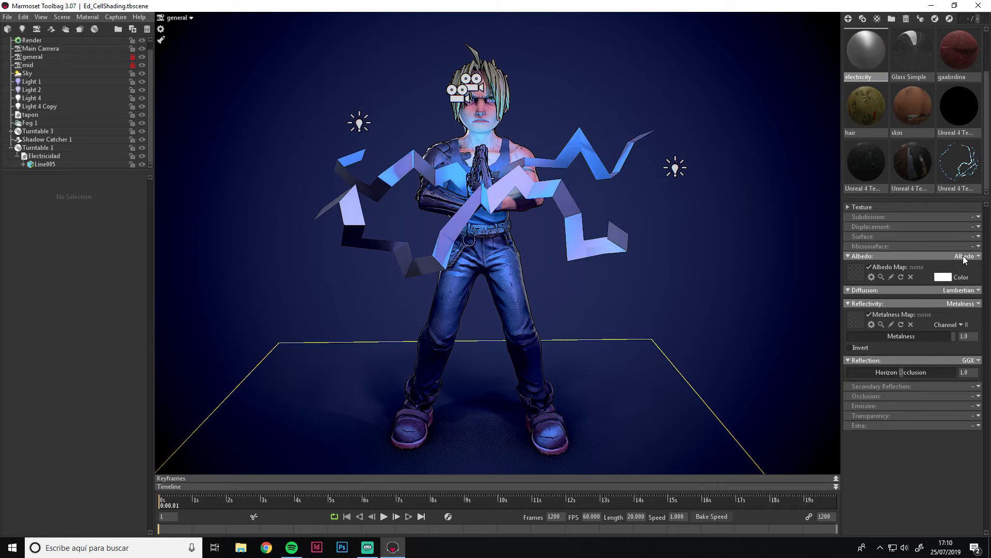
pyautogui.click(970, 291)
pyautogui.click(918, 312)
pyautogui.click(856, 272)
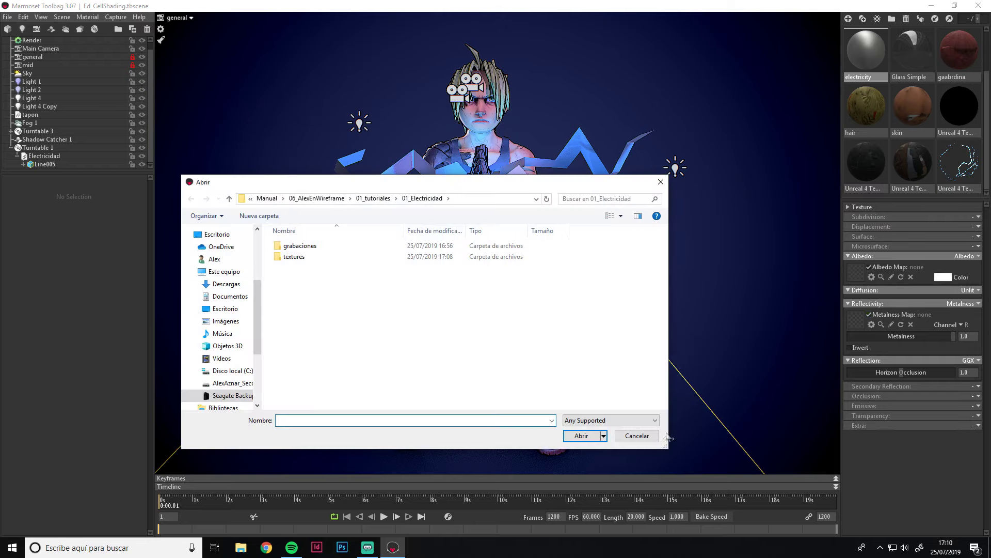
pyautogui.click(640, 435)
# - Use Metalness reflectivity and Roughness microsurface, with roughness 1.0 and metalness 0.0
pyautogui.click(965, 303)
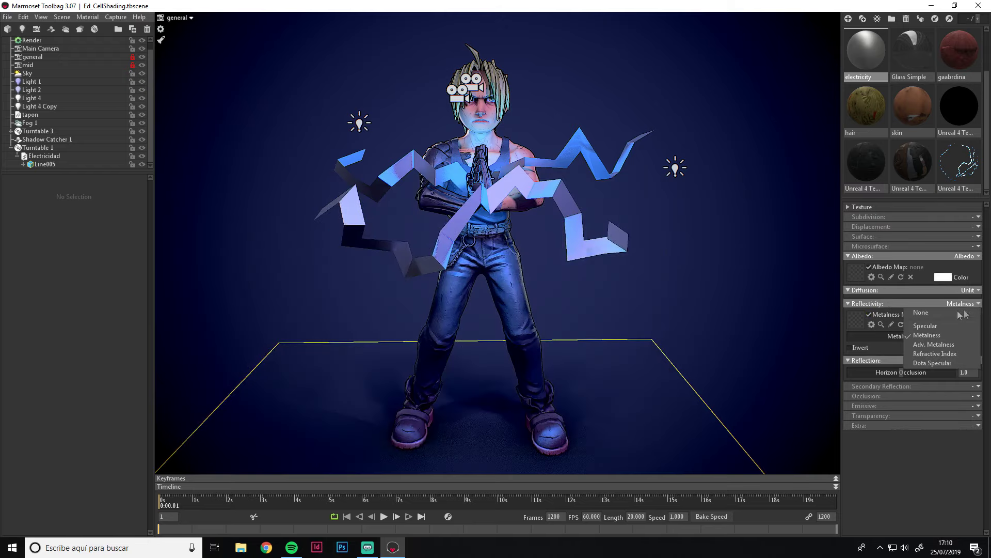
pyautogui.click(949, 313)
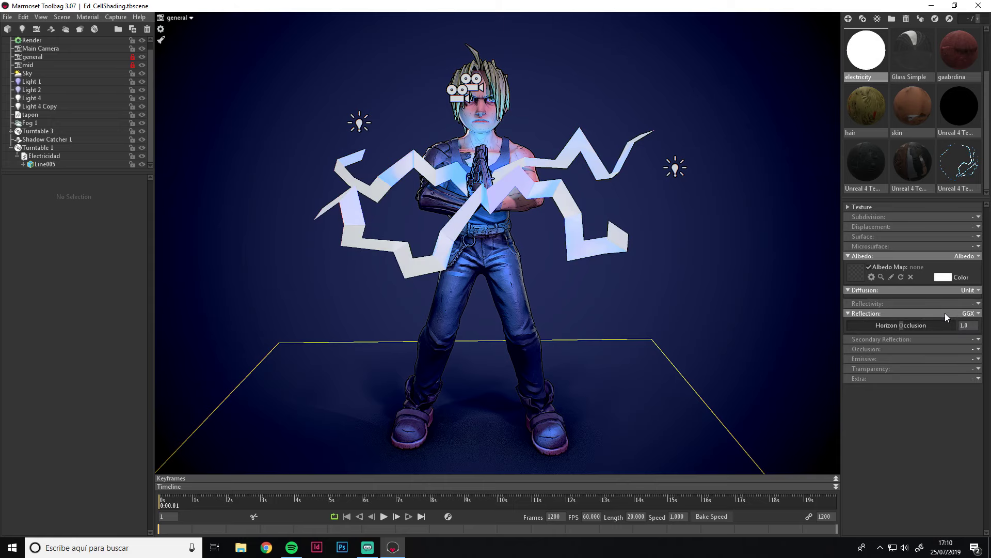
pyautogui.click(975, 303)
pyautogui.click(950, 323)
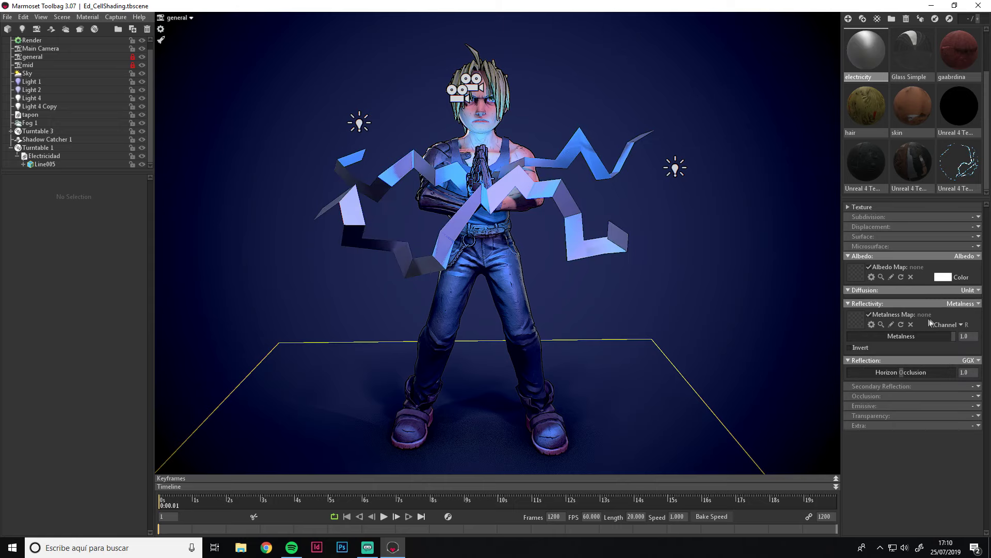
pyautogui.click(979, 246)
pyautogui.click(947, 282)
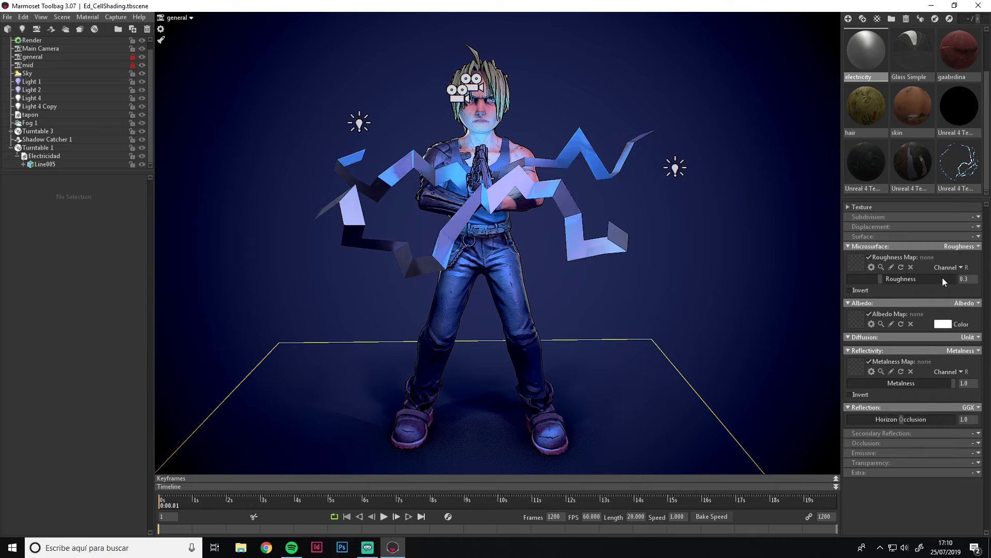
pyautogui.moveTo(902, 280); pyautogui.dragTo(974, 282)
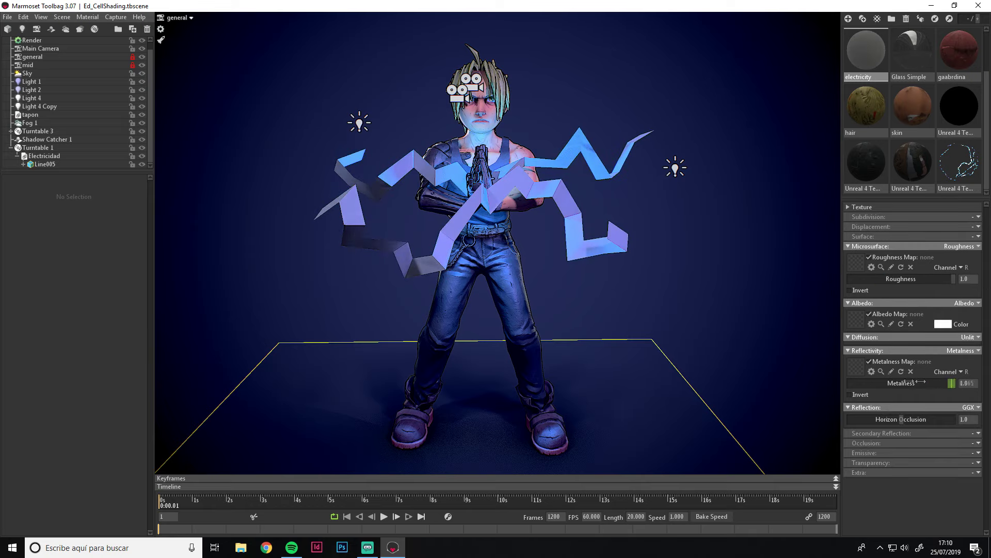
pyautogui.moveTo(980, 384); pyautogui.dragTo(802, 381)
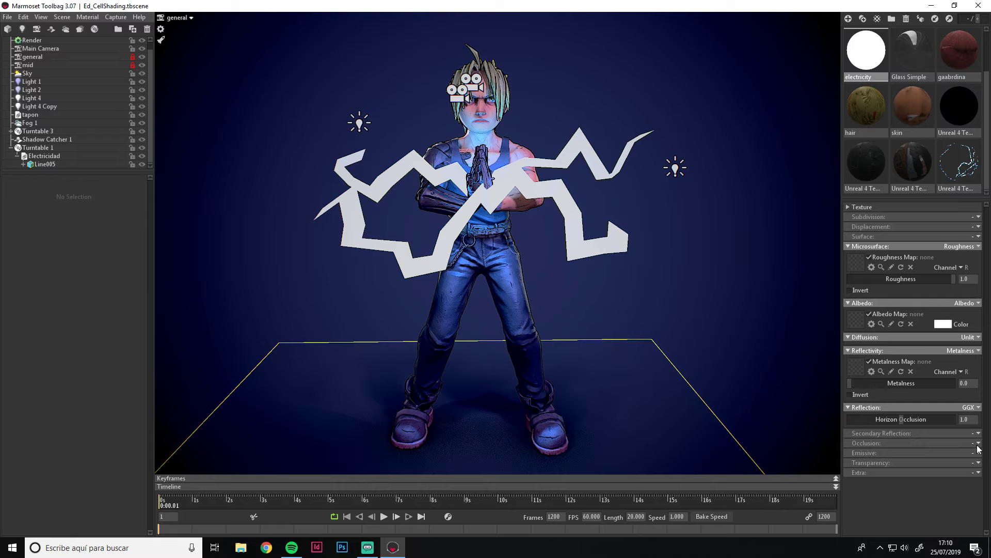
# - Set Dither transparency and use DefaultMaterial_Base_Color as emissive map at intensity 10
pyautogui.click(979, 465)
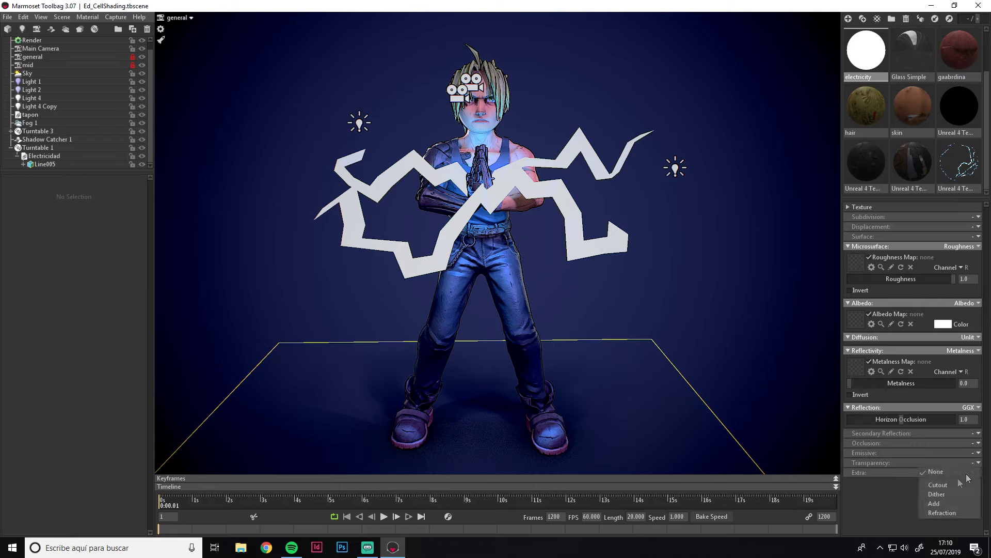
pyautogui.click(944, 497)
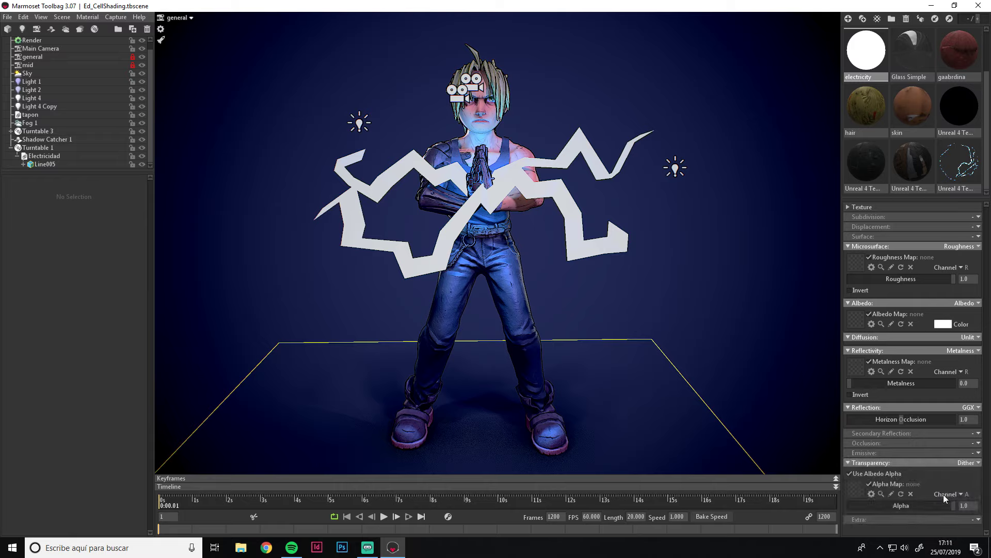
pyautogui.click(979, 454)
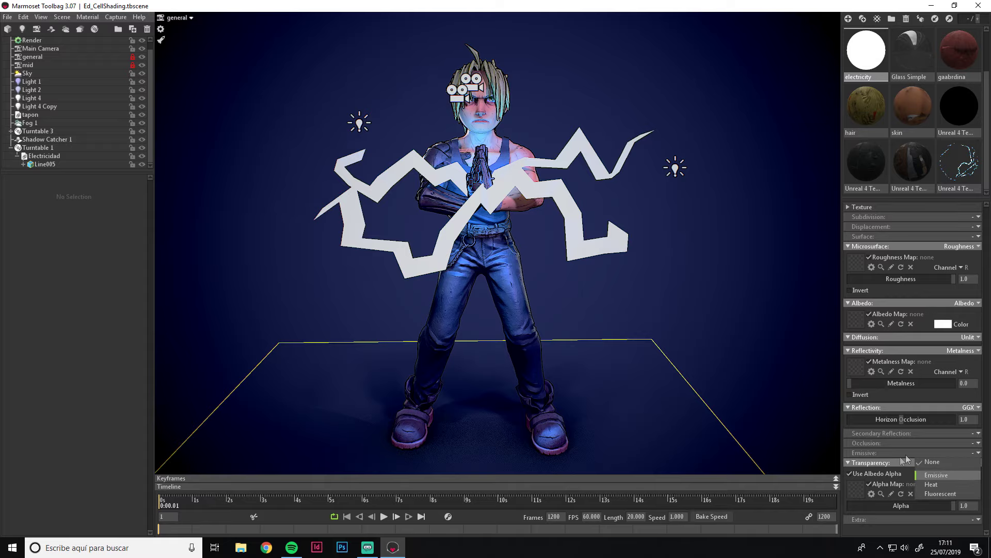
pyautogui.click(936, 474)
pyautogui.click(860, 469)
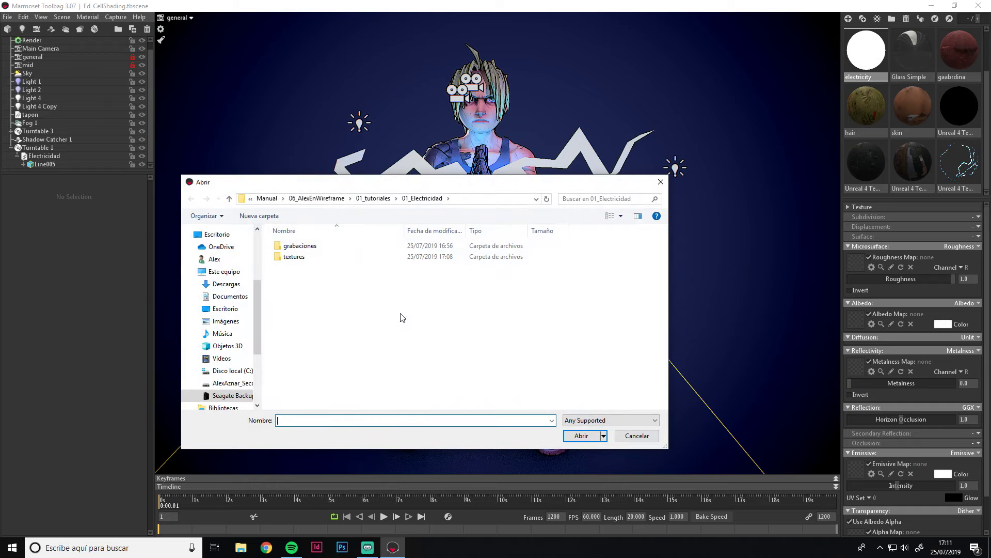
pyautogui.doubleClick(313, 257)
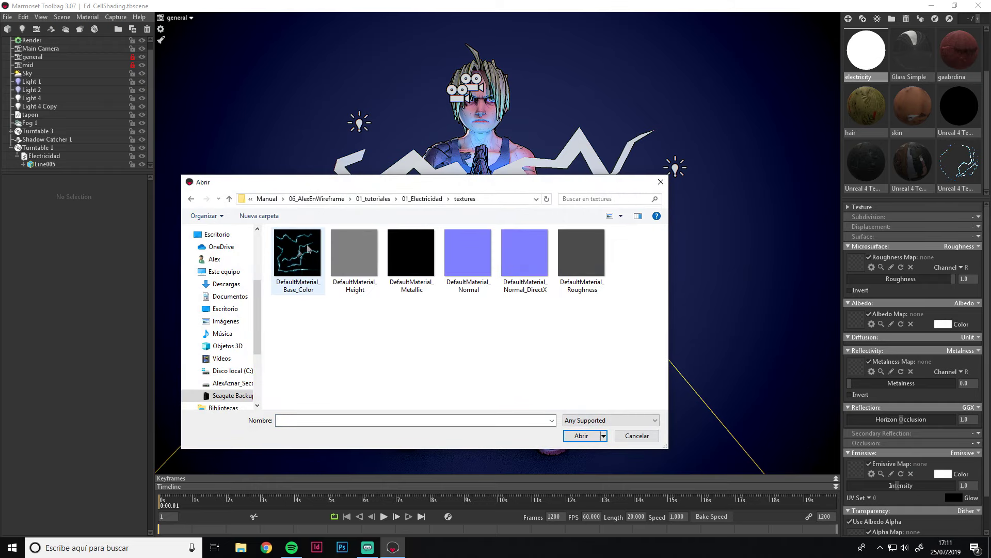
pyautogui.click(294, 262)
pyautogui.doubleClick(293, 261)
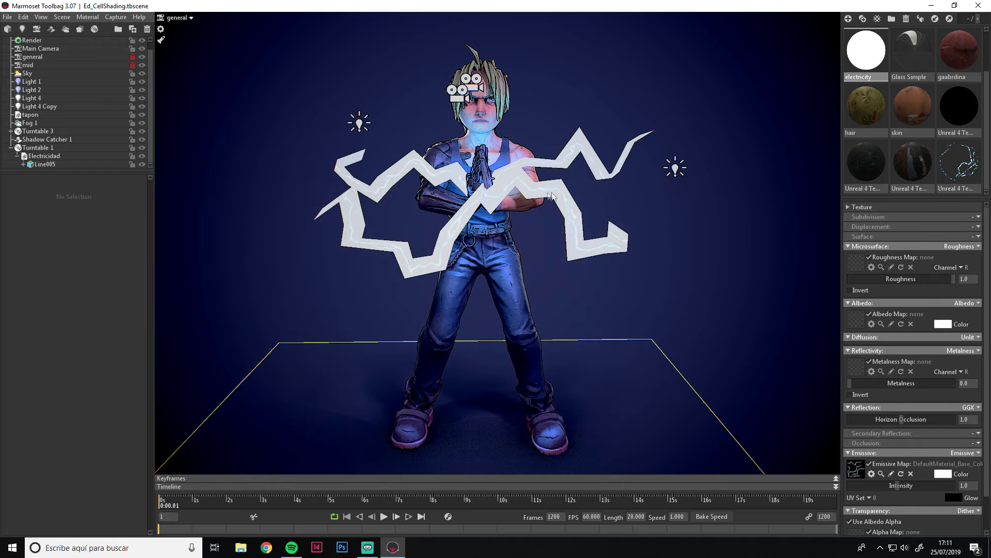
pyautogui.moveTo(900, 485); pyautogui.dragTo(963, 484)
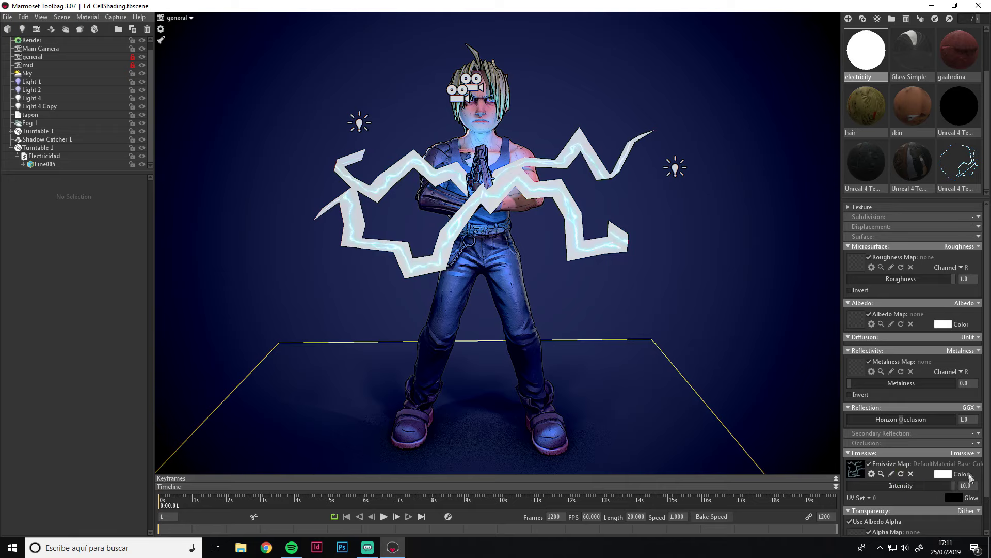
# - Use DefaultMaterial_Base_Color as the alpha map, reading channel B instead of albedo alpha
pyautogui.scroll(-2, 956, 488)
pyautogui.click(856, 498)
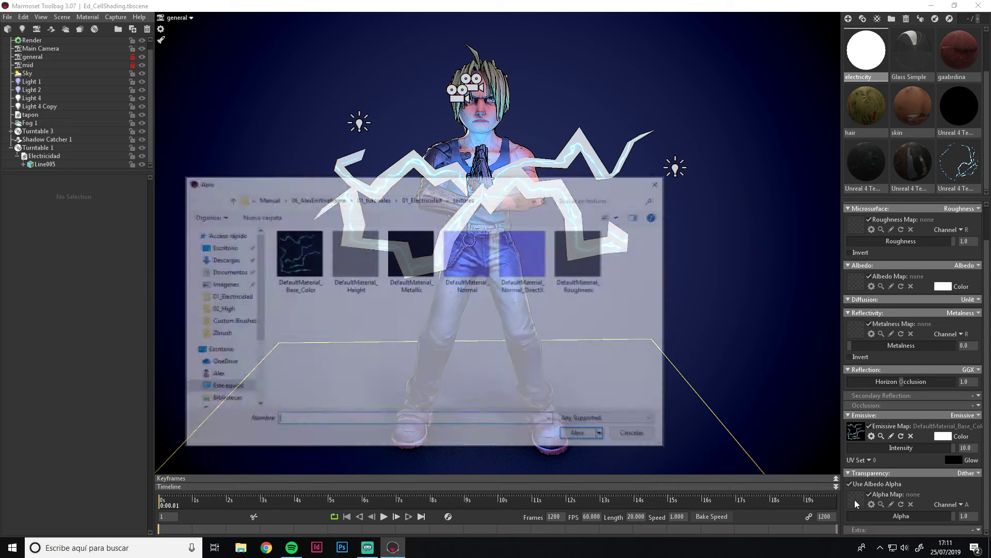
pyautogui.doubleClick(297, 261)
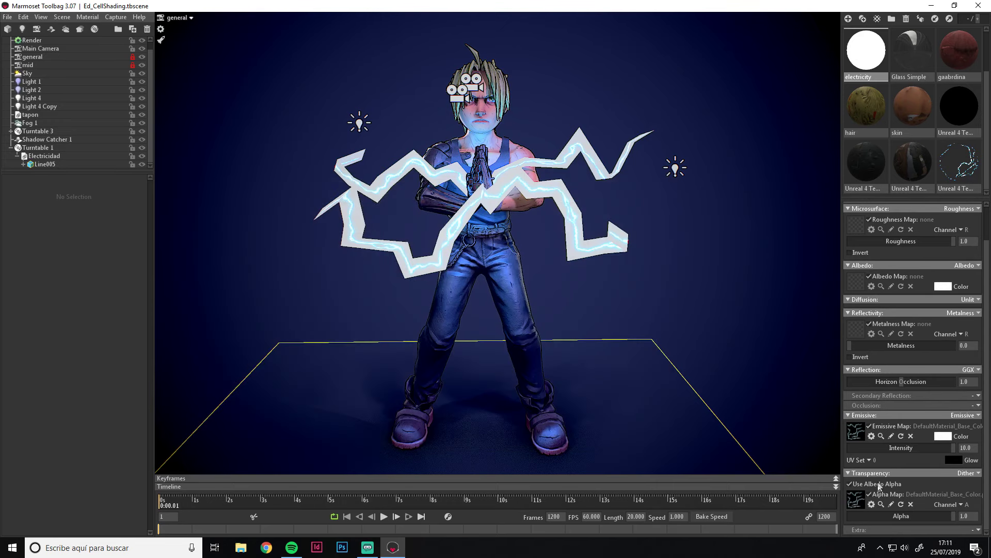
pyautogui.click(873, 484)
pyautogui.click(961, 505)
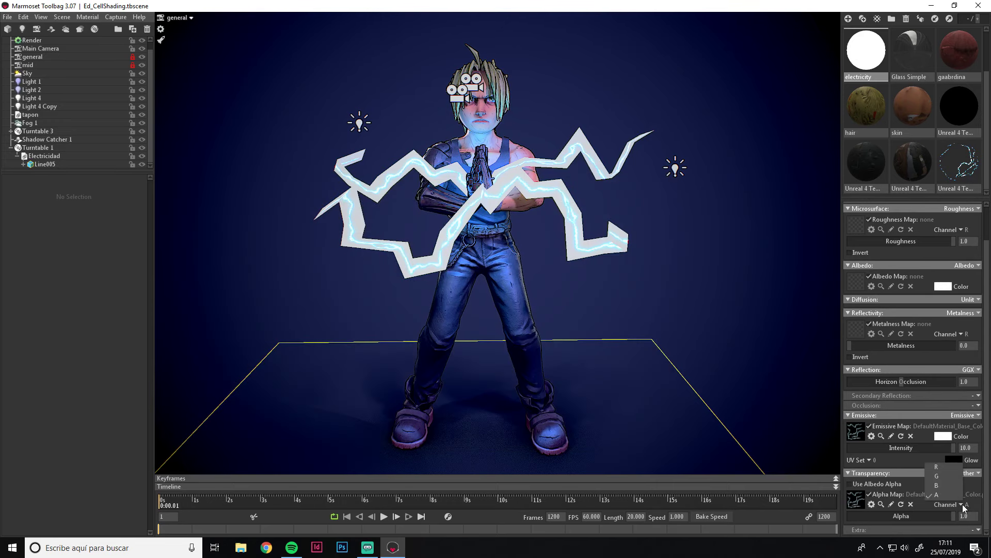
pyautogui.click(944, 486)
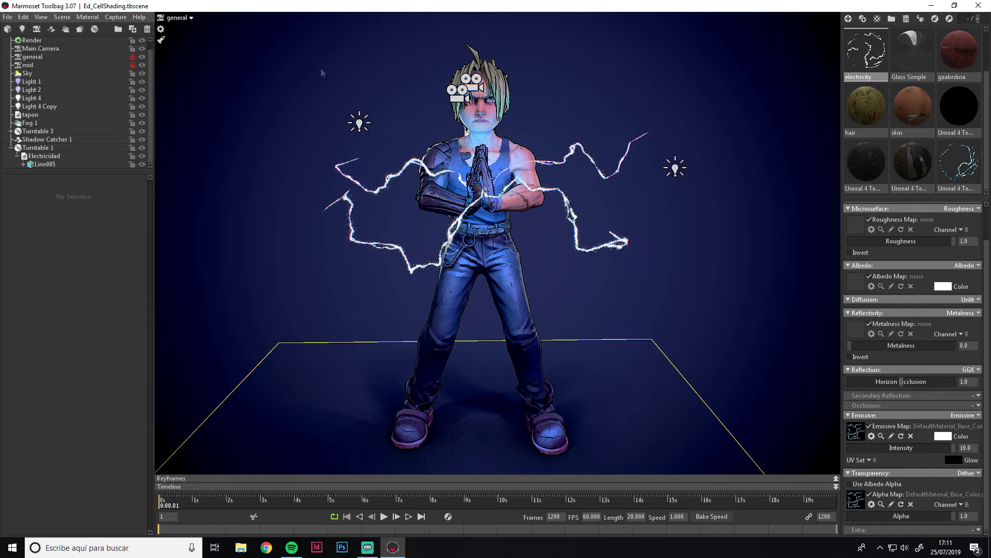
# - View the scene through Main Camera, zoomed in along the lightning bolt
pyautogui.click(191, 19)
pyautogui.click(217, 19)
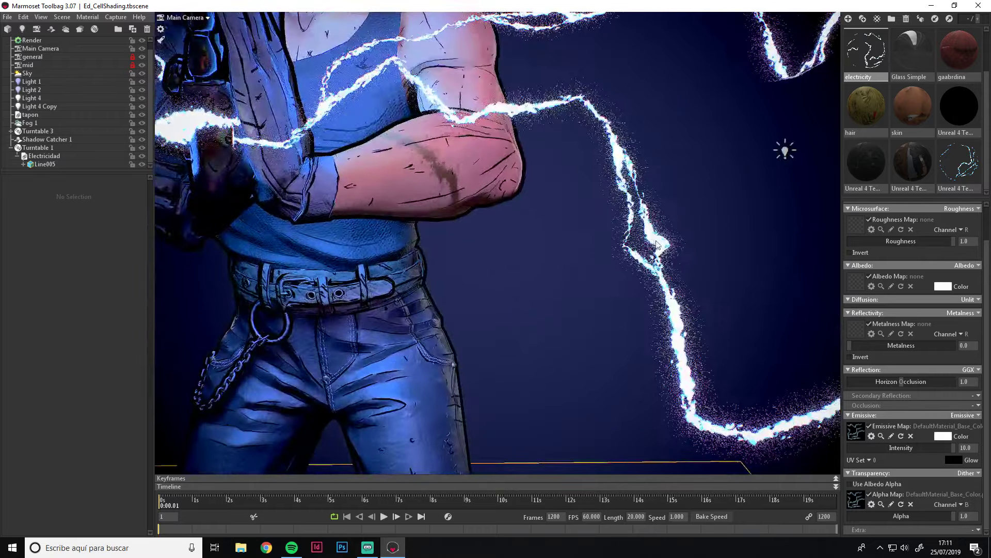
pyautogui.scroll(10, 595, 246)
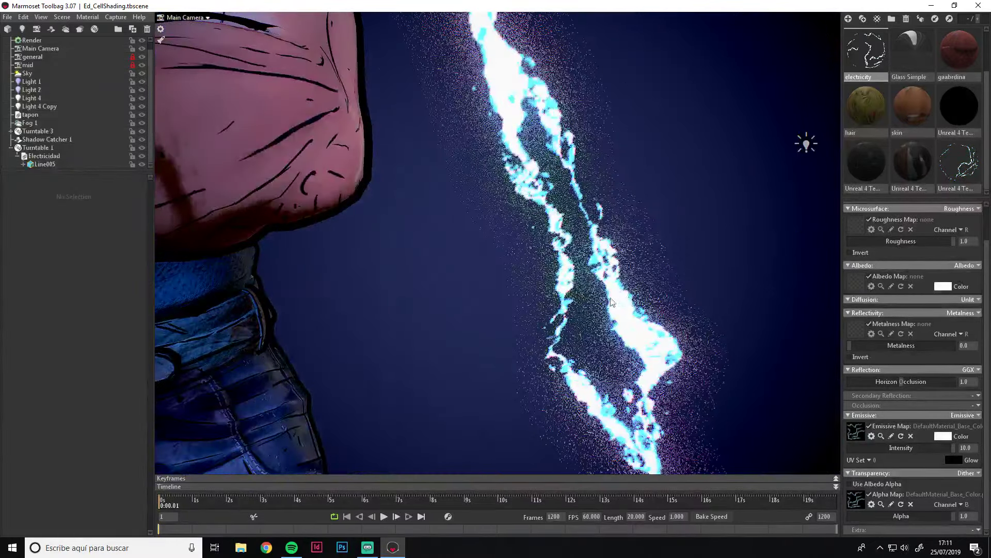
pyautogui.moveTo(623, 302); pyautogui.dragTo(924, 473, button='middle')
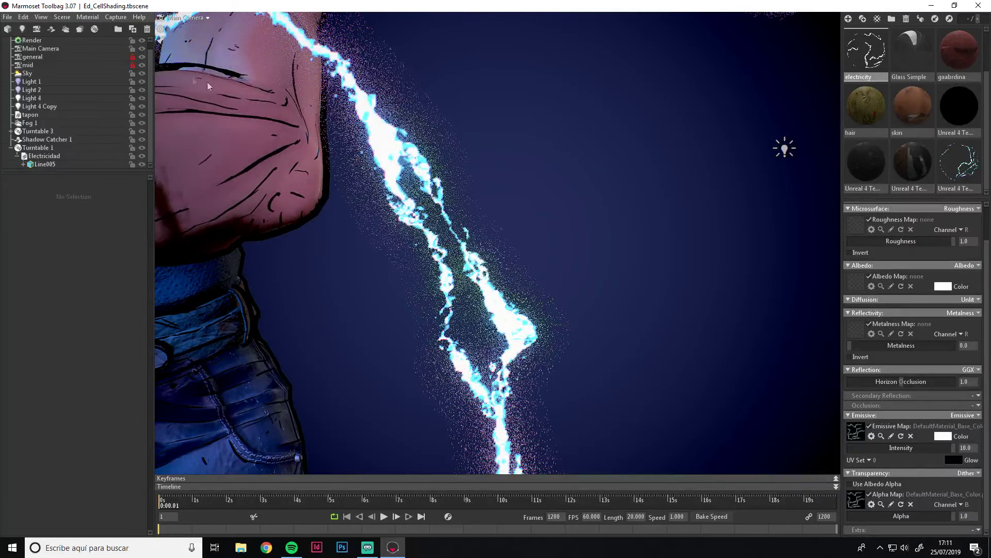
# - In Render settings, try 2:1 viewport resolution, then return it to 1:1
pyautogui.click(61, 42)
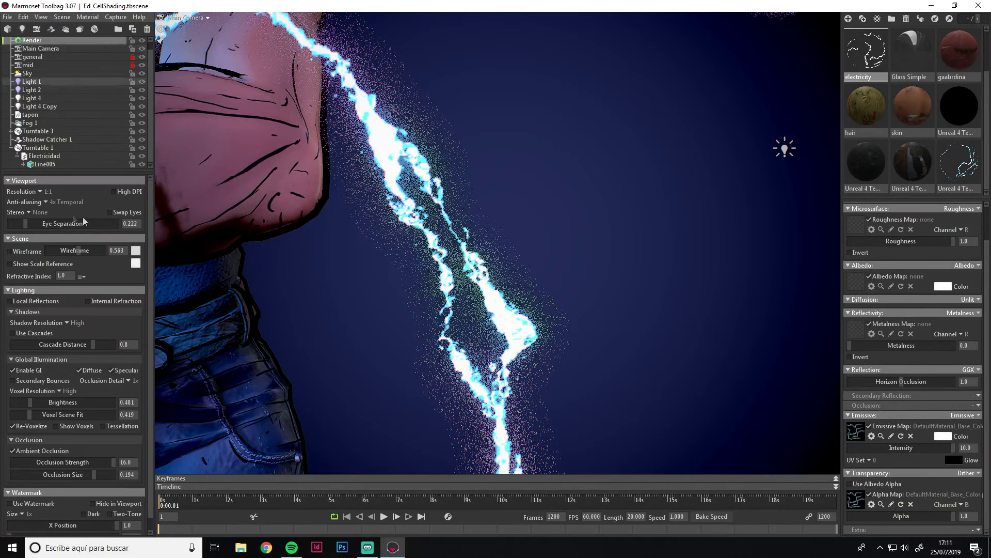
pyautogui.click(43, 194)
pyautogui.click(55, 207)
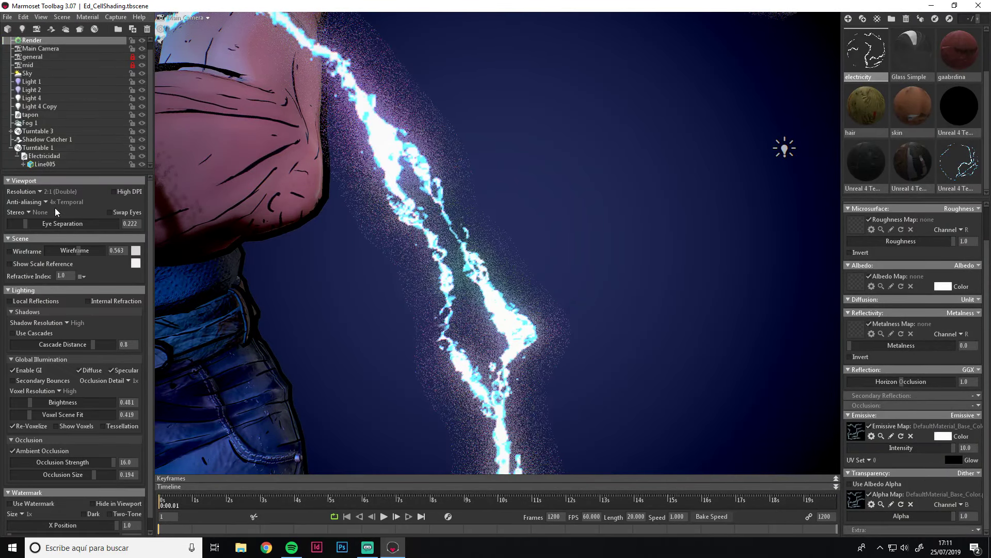
pyautogui.moveTo(491, 253); pyautogui.dragTo(451, 242)
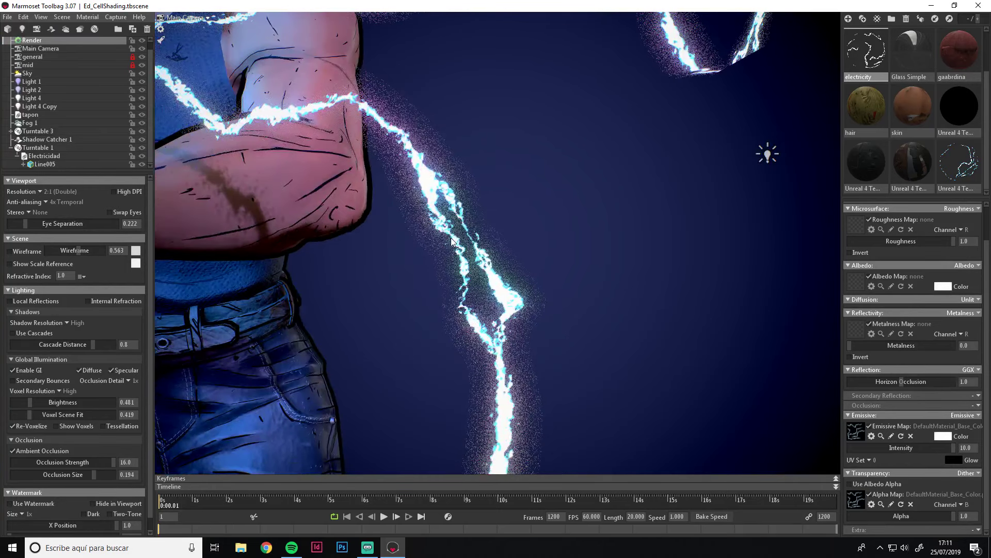
pyautogui.click(39, 190)
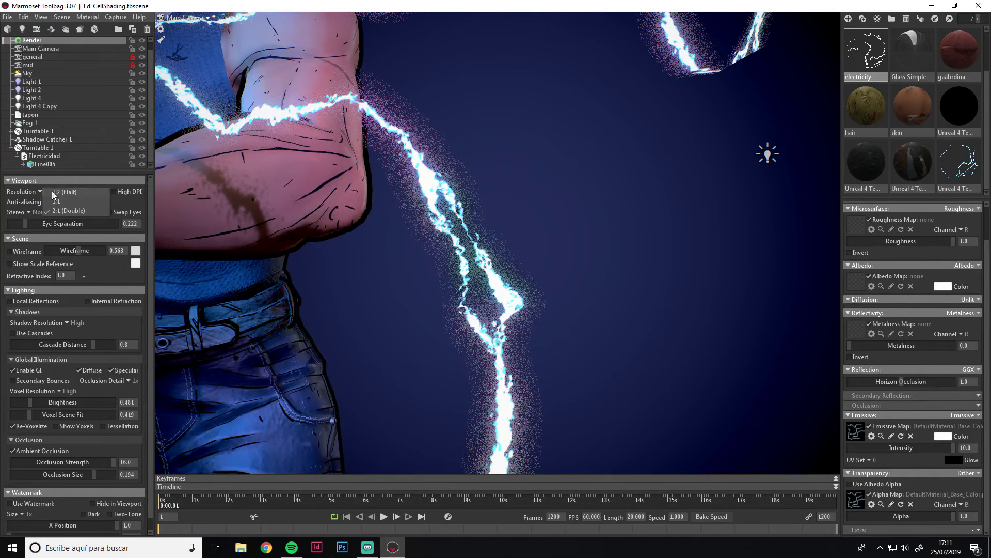
pyautogui.click(56, 198)
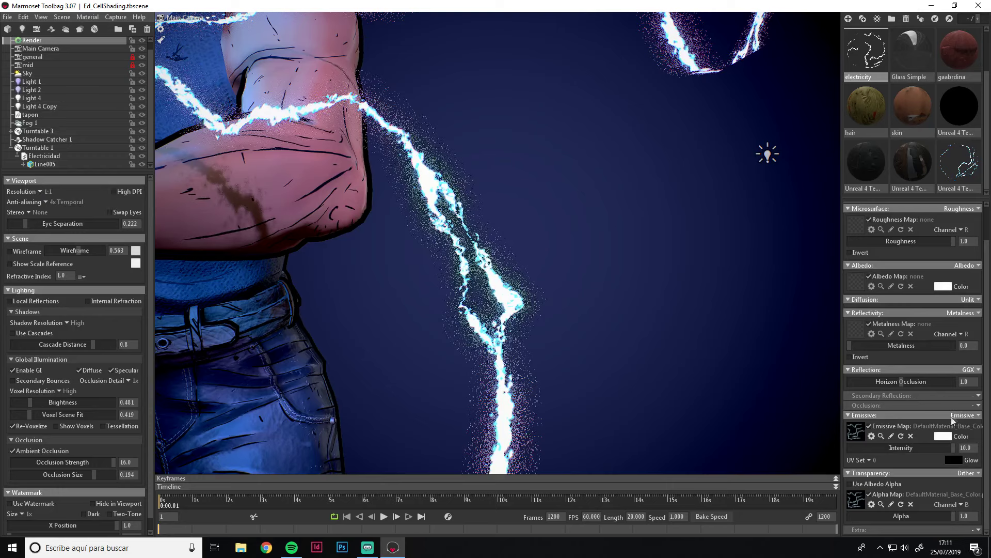
pyautogui.click(966, 474)
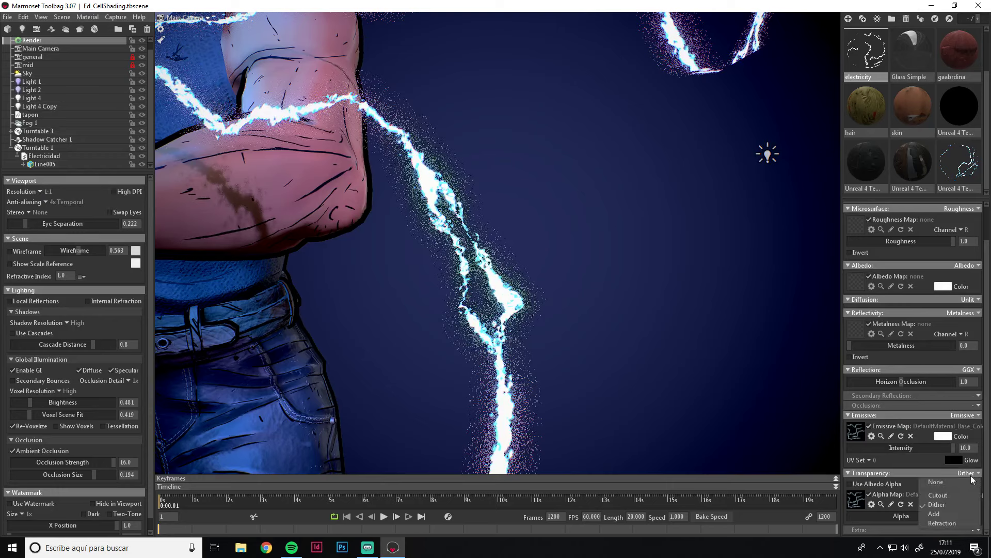
pyautogui.click(944, 497)
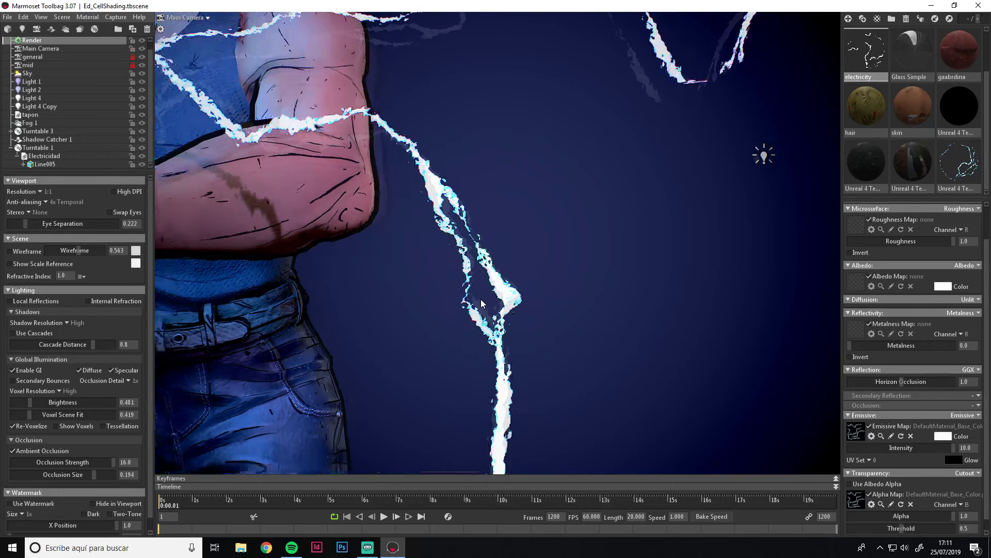
pyautogui.scroll(-3, 481, 284)
pyautogui.scroll(-2, 481, 285)
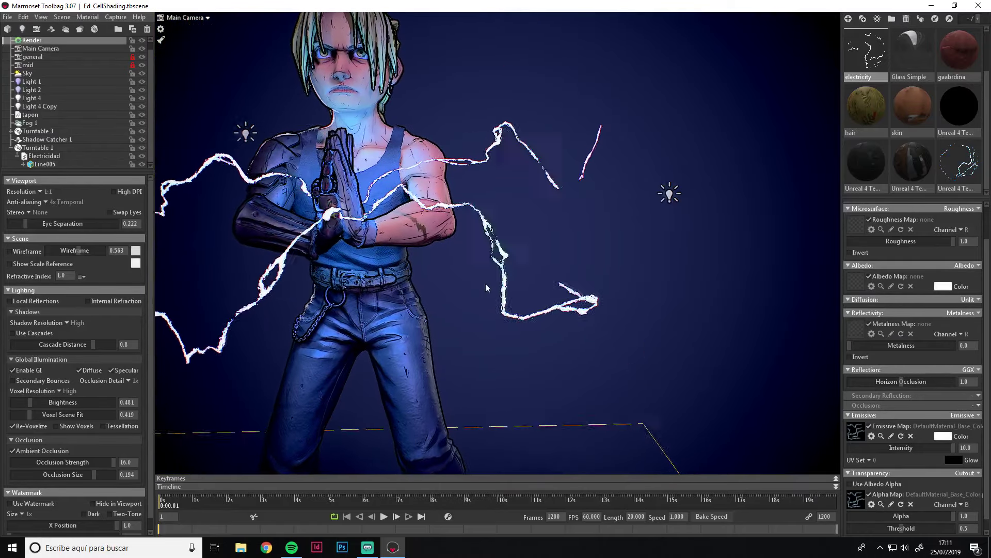
pyautogui.moveTo(492, 281); pyautogui.dragTo(506, 291, button='middle')
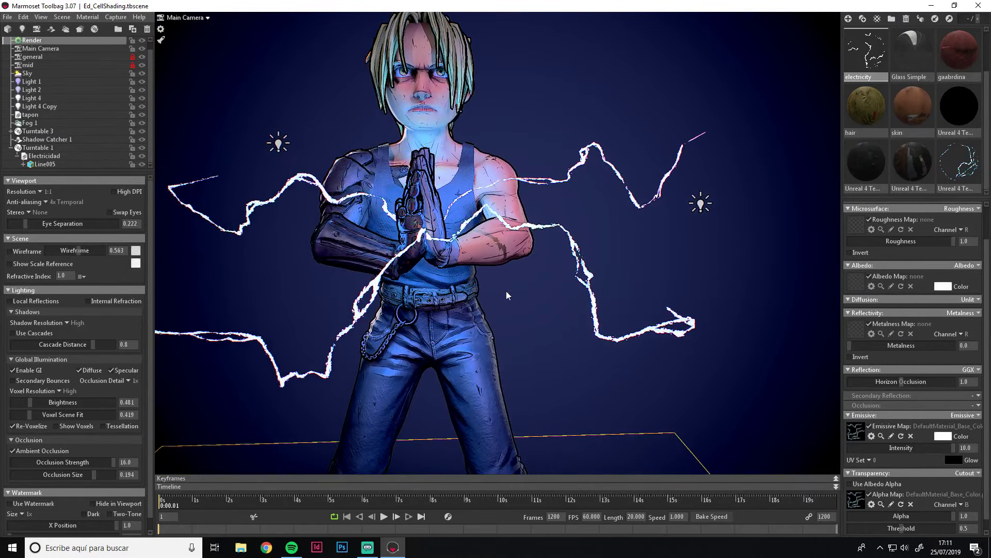
pyautogui.click(977, 473)
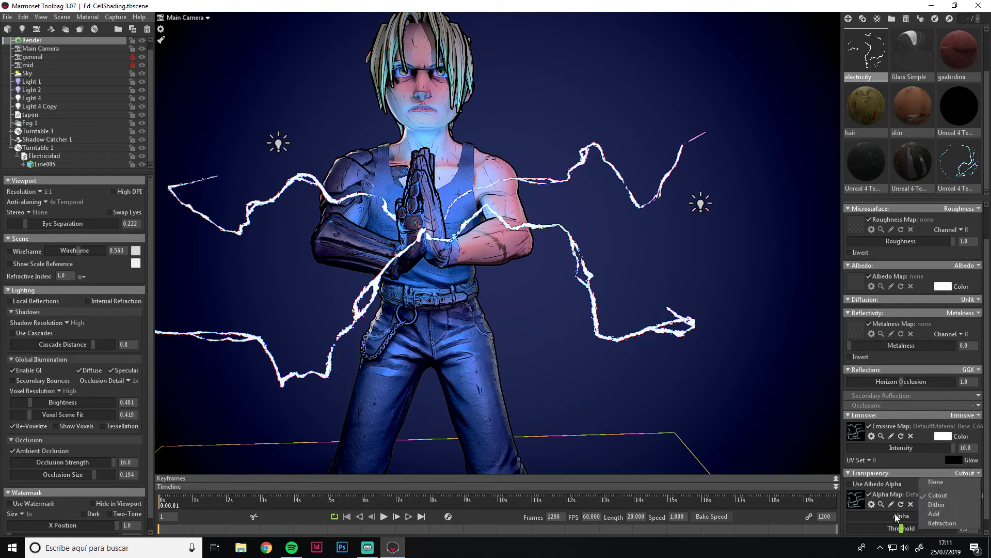
pyautogui.click(868, 495)
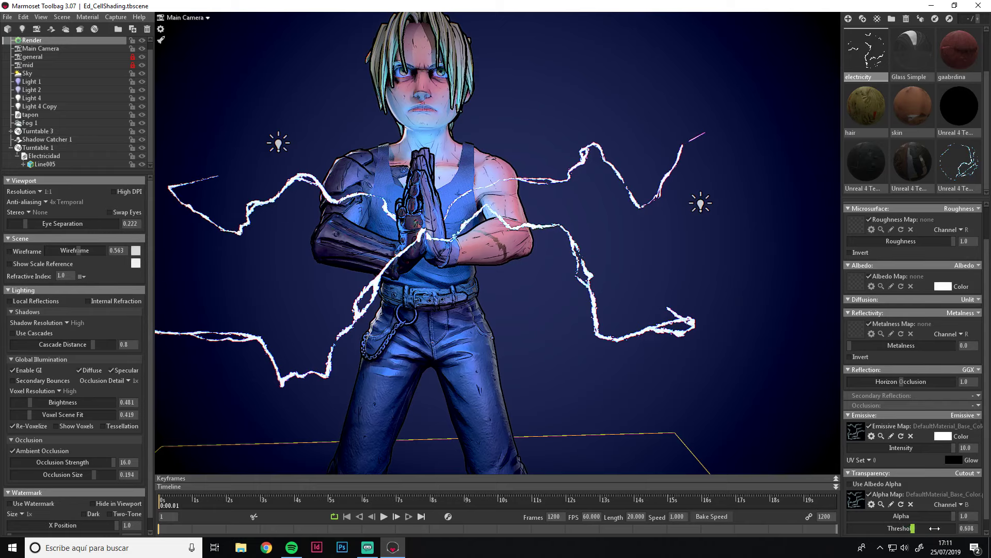
pyautogui.moveTo(961, 528); pyautogui.dragTo(863, 528)
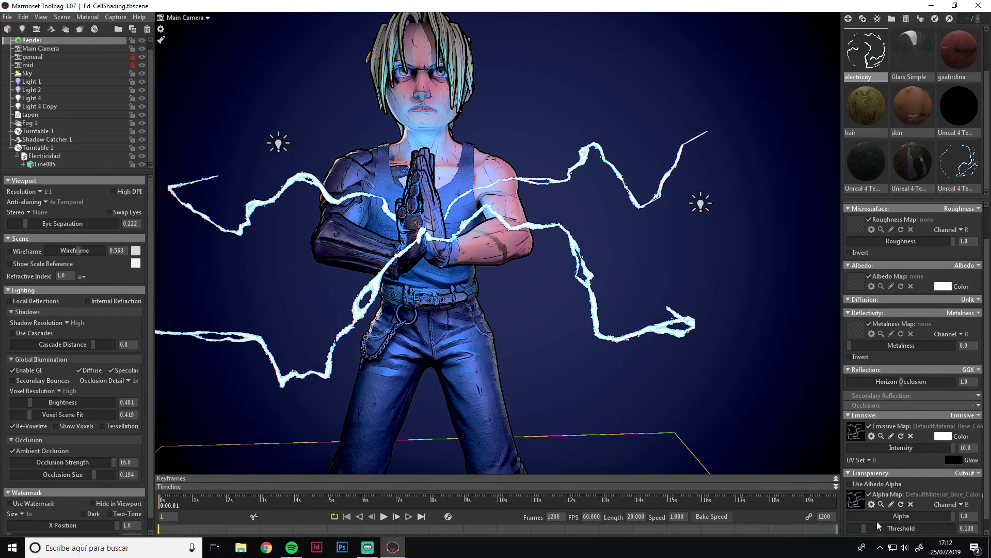
pyautogui.click(972, 475)
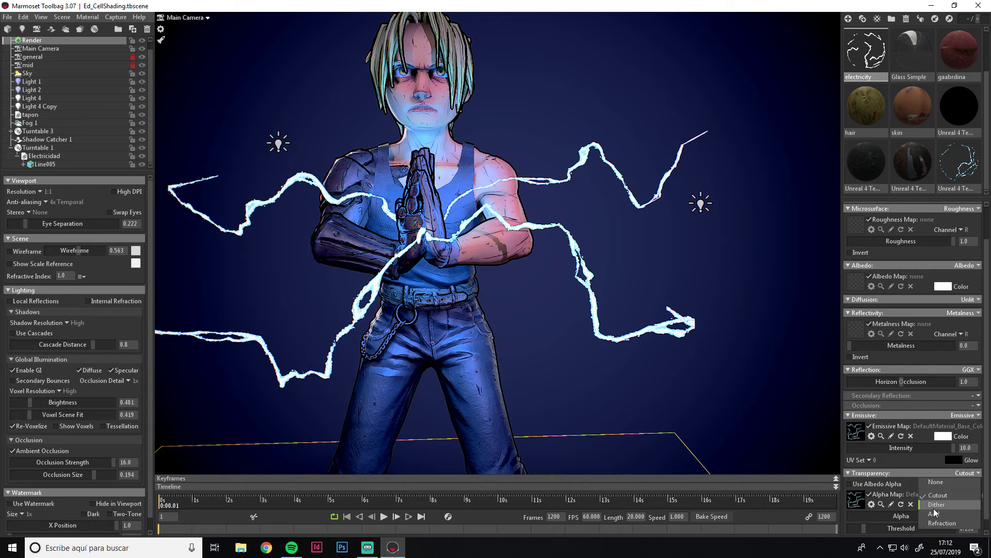
pyautogui.click(935, 507)
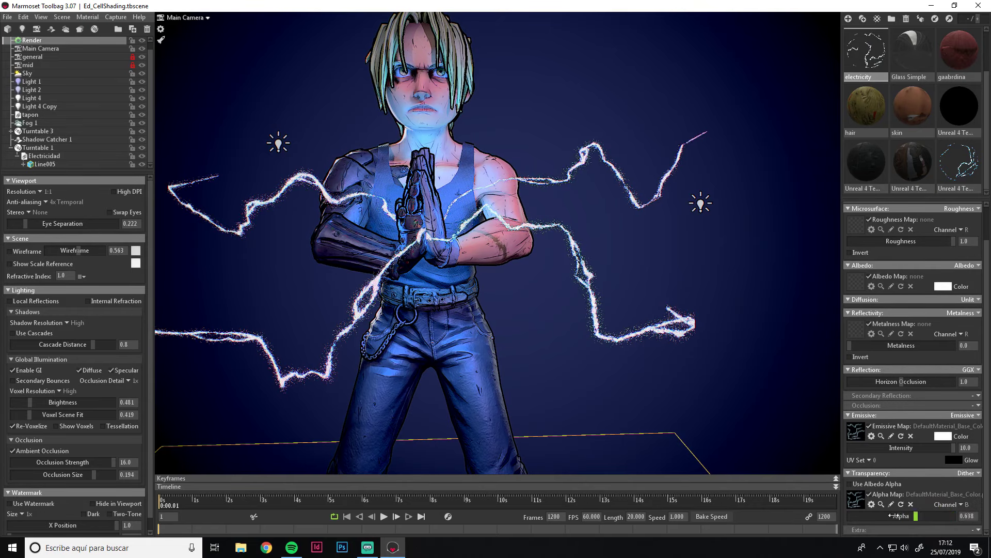
# - Lower the electricity material's emissive intensity from 10.0 to about 5.06
pyautogui.moveTo(467, 291); pyautogui.dragTo(471, 291)
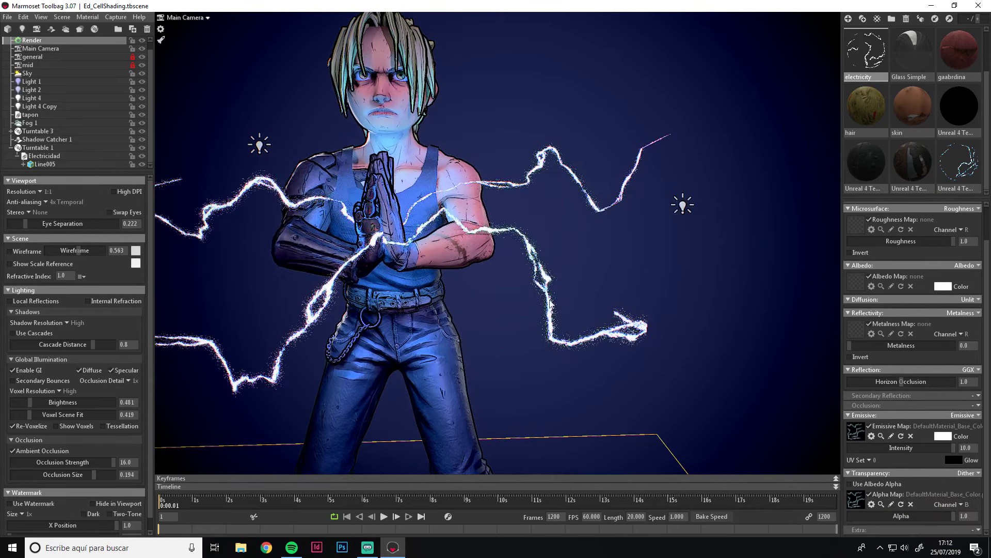
pyautogui.scroll(3, 491, 299)
pyautogui.scroll(2, 516, 308)
pyautogui.scroll(2, 535, 314)
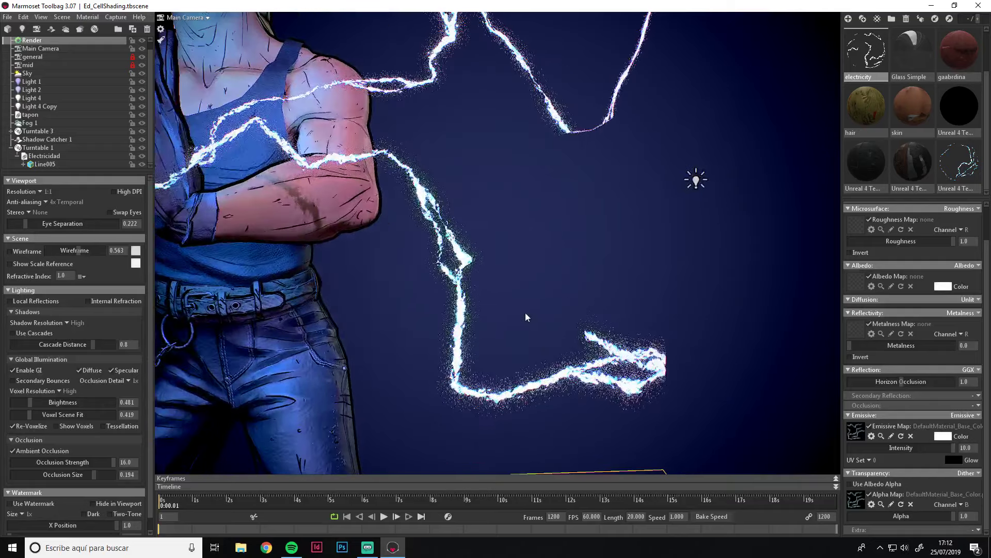
pyautogui.scroll(2, 525, 312)
pyautogui.moveTo(951, 448); pyautogui.dragTo(935, 447)
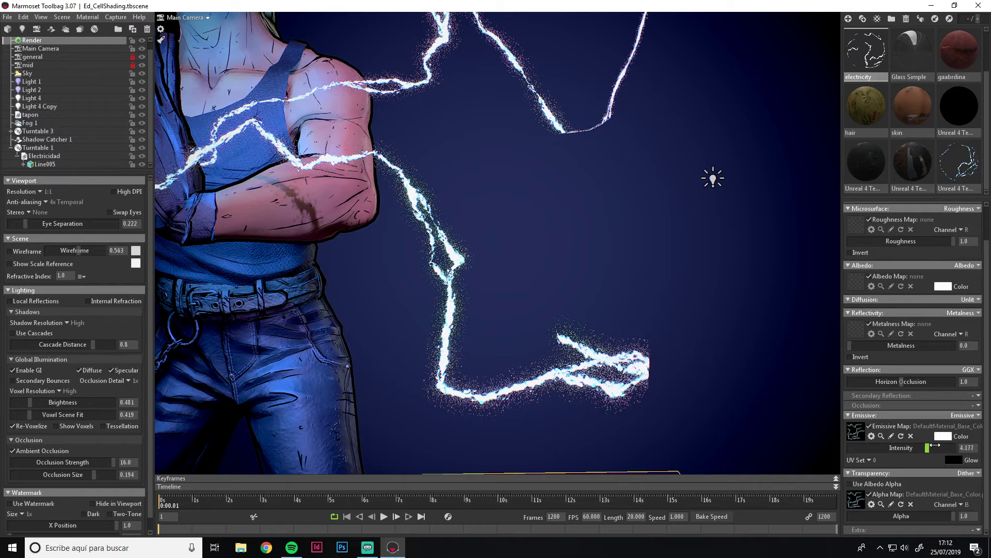
pyautogui.moveTo(937, 444); pyautogui.dragTo(924, 443)
# - Load DefaultMaterial_Base_Color as the electricity material's albedo map
pyautogui.scroll(-3, 531, 291)
pyautogui.scroll(-3, 490, 282)
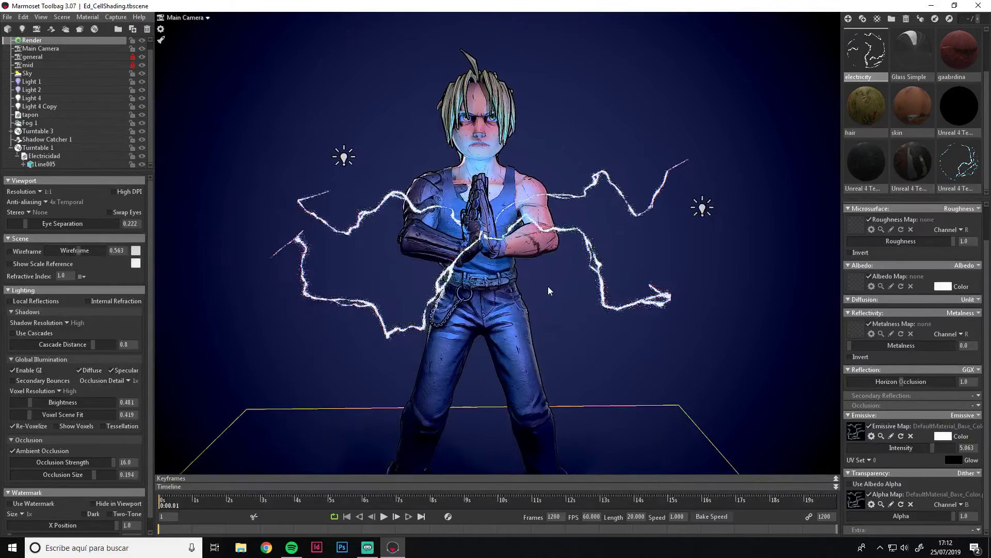
pyautogui.scroll(1, 439, 272)
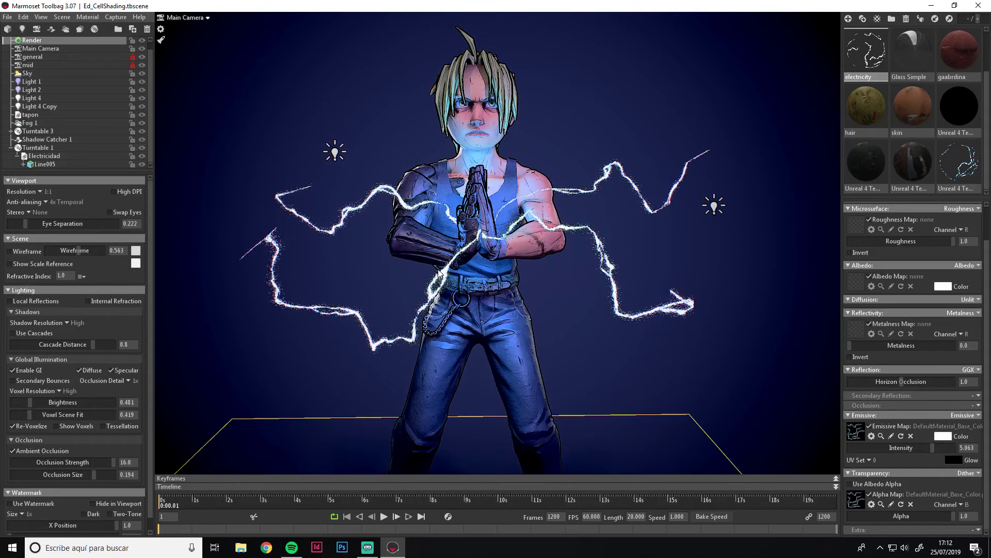
pyautogui.scroll(1, 439, 273)
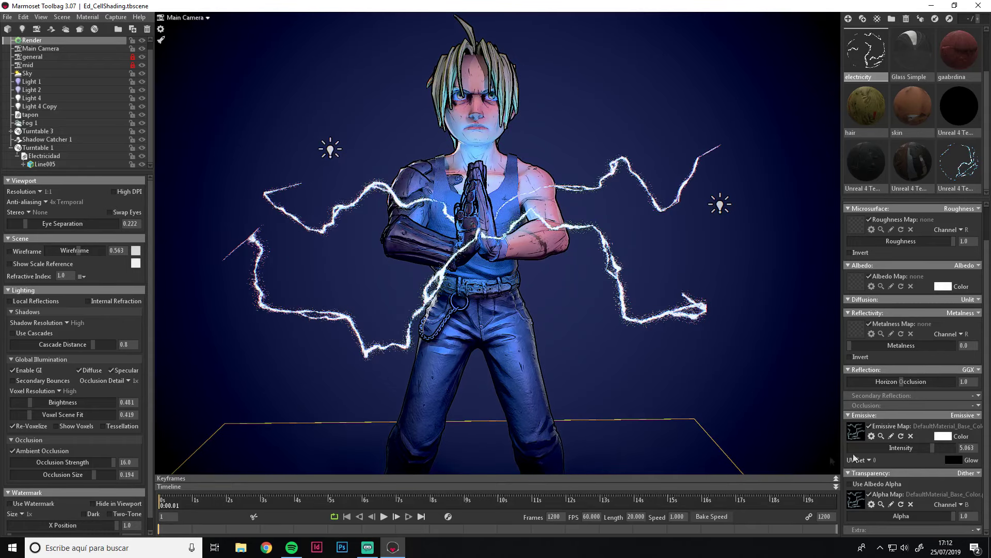
pyautogui.click(858, 278)
pyautogui.doubleClick(297, 250)
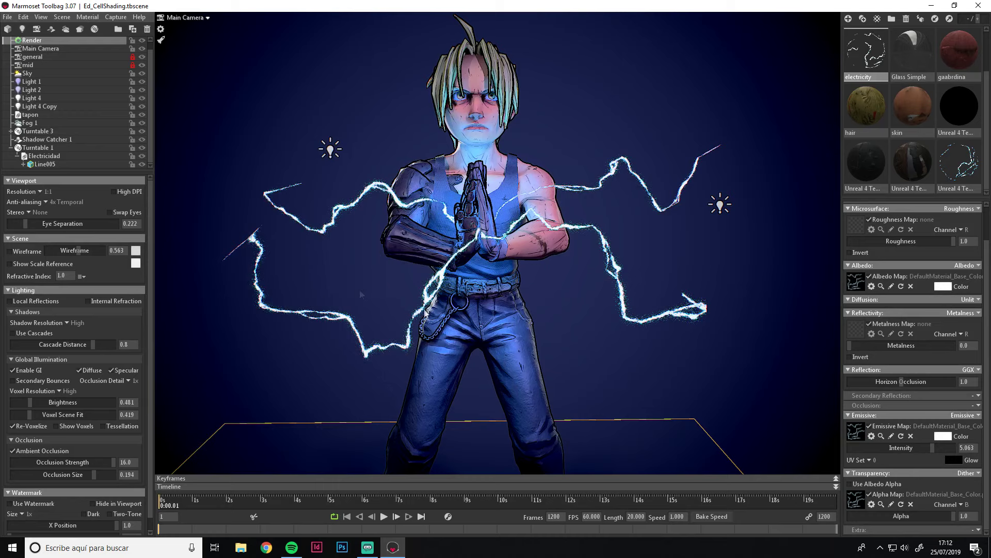
pyautogui.moveTo(613, 273); pyautogui.dragTo(955, 279)
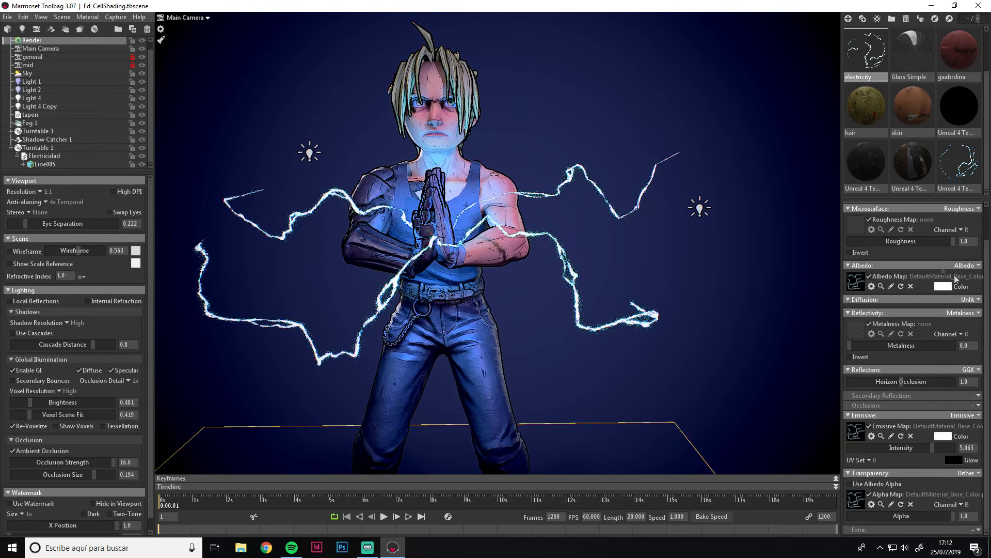
# - Set the emissive color to a light blue
pyautogui.click(950, 437)
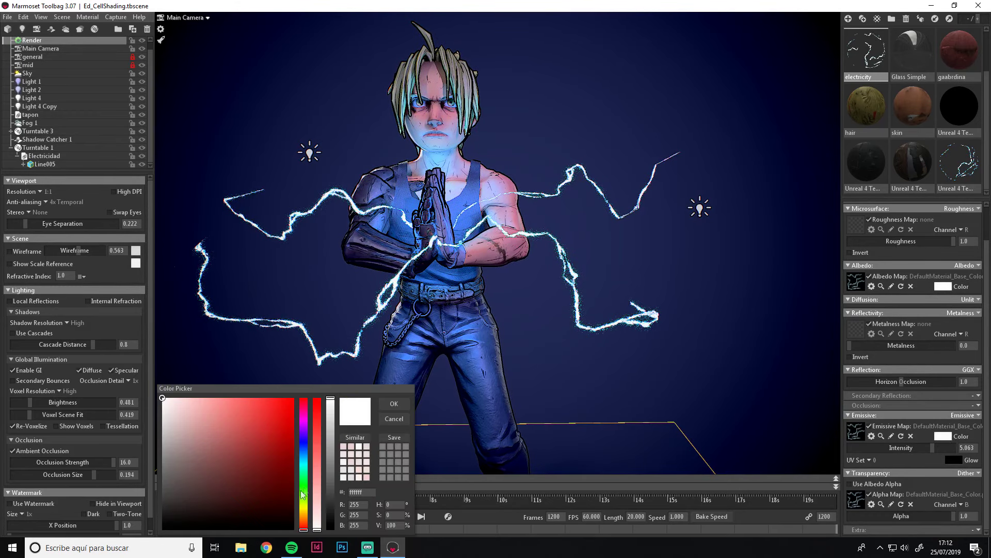
pyautogui.click(305, 461)
pyautogui.moveTo(317, 521)
pyautogui.mouseDown()
pyautogui.moveTo(317, 407)
pyautogui.moveTo(316, 526)
pyautogui.mouseUp()
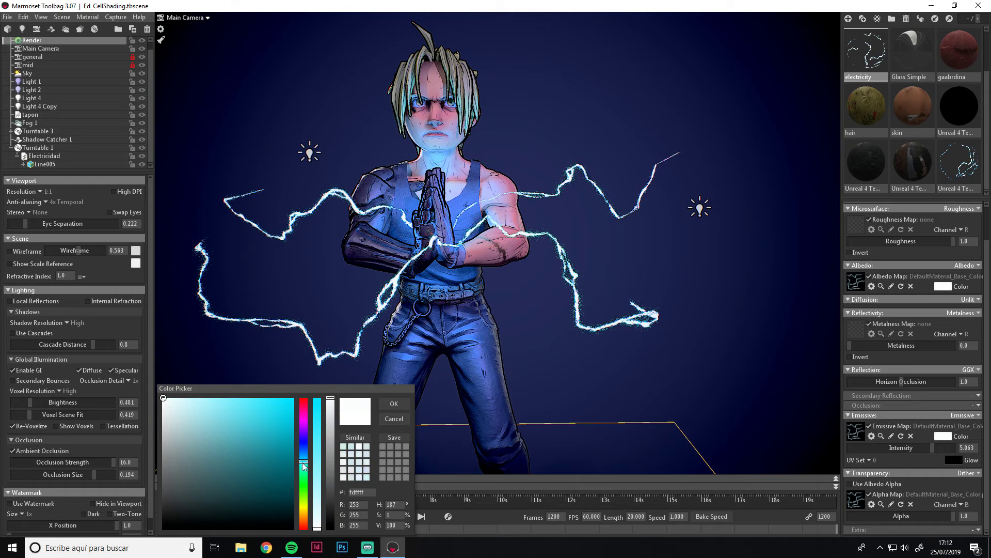
pyautogui.moveTo(303, 466); pyautogui.dragTo(303, 452)
pyautogui.moveTo(324, 518); pyautogui.dragTo(318, 498)
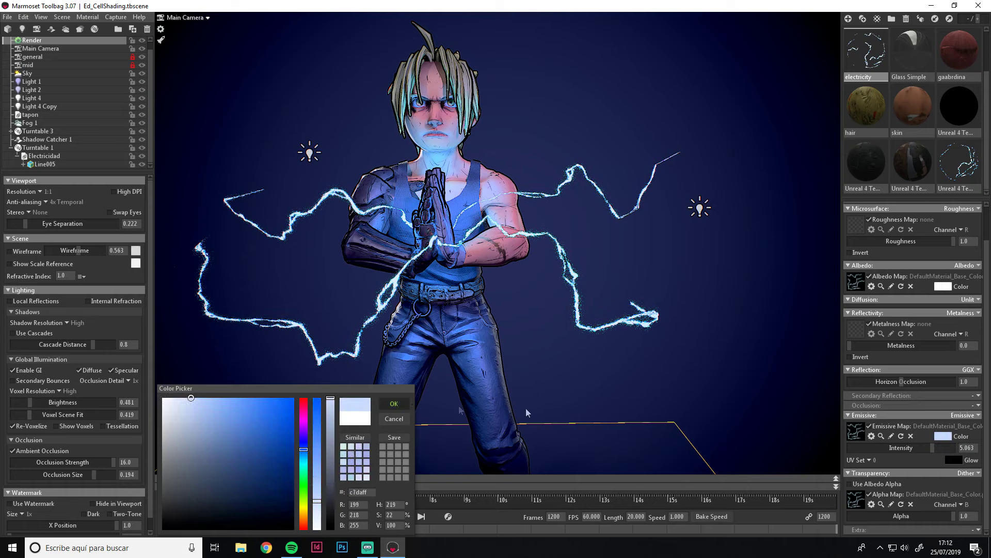
pyautogui.press('Return')
# - Set the glow tint color to a dark cyan
pyautogui.click(953, 460)
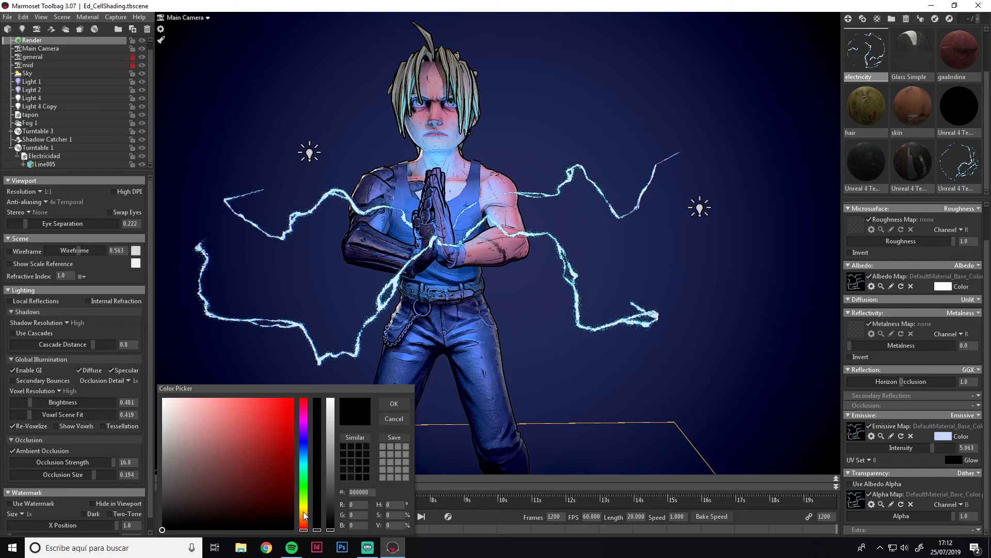
pyautogui.moveTo(303, 470); pyautogui.dragTo(304, 443)
pyautogui.moveTo(330, 507)
pyautogui.mouseDown()
pyautogui.moveTo(317, 481)
pyautogui.moveTo(317, 468)
pyautogui.moveTo(331, 483)
pyautogui.moveTo(330, 407)
pyautogui.moveTo(334, 478)
pyautogui.moveTo(331, 418)
pyautogui.mouseUp()
pyautogui.click(306, 451)
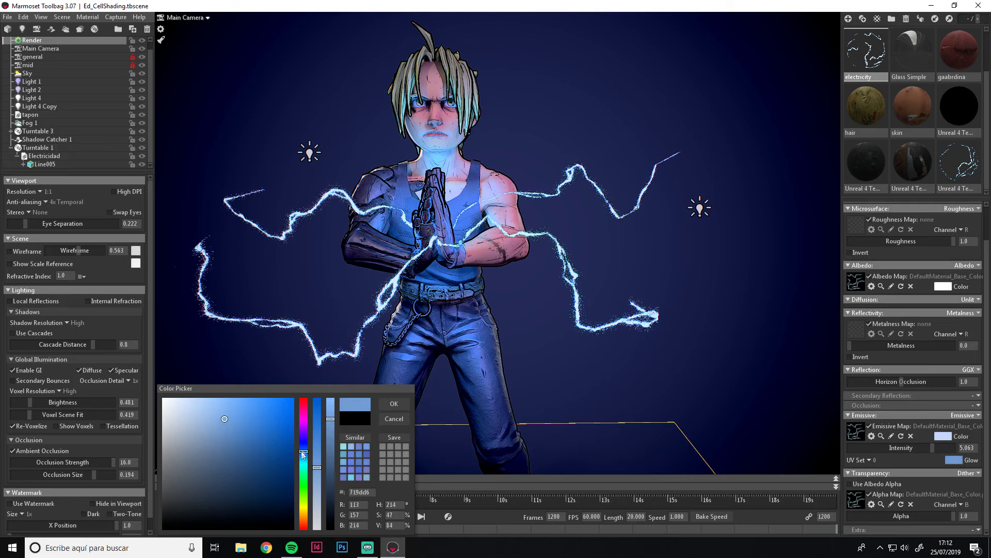
pyautogui.moveTo(303, 450)
pyautogui.mouseDown()
pyautogui.moveTo(332, 472)
pyautogui.moveTo(318, 506)
pyautogui.moveTo(313, 494)
pyautogui.mouseUp()
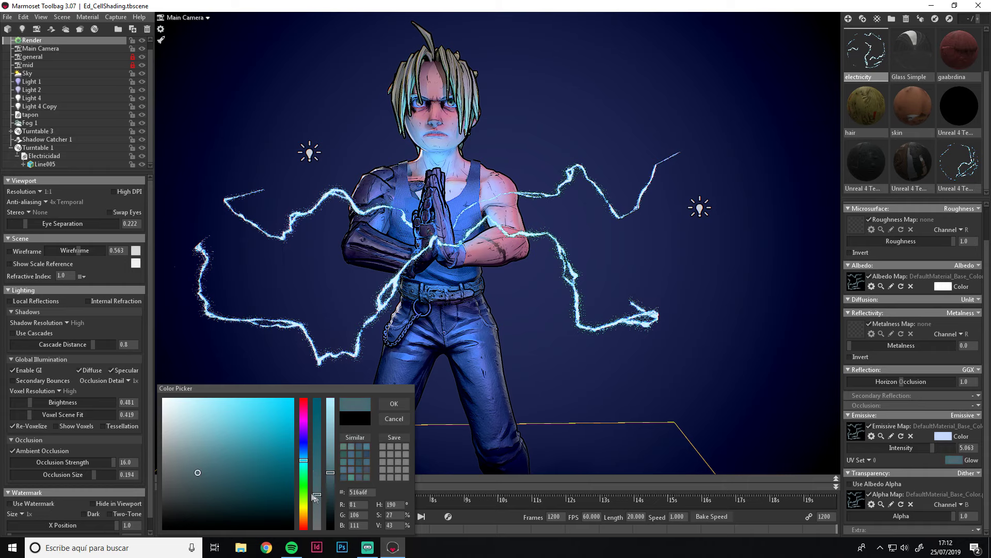
pyautogui.moveTo(245, 429)
pyautogui.mouseDown()
pyautogui.moveTo(308, 382)
pyautogui.moveTo(326, 402)
pyautogui.moveTo(331, 501)
pyautogui.mouseUp()
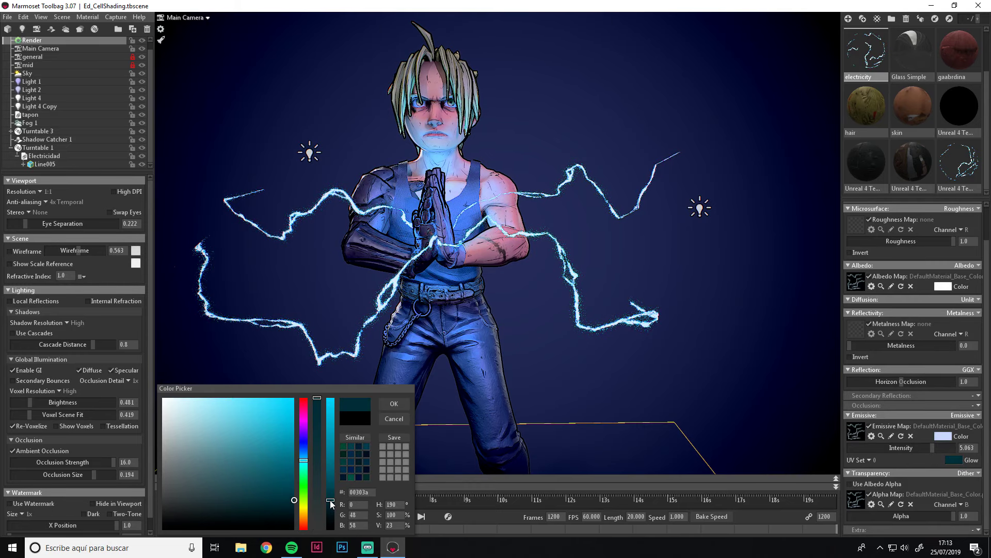
pyautogui.click(392, 404)
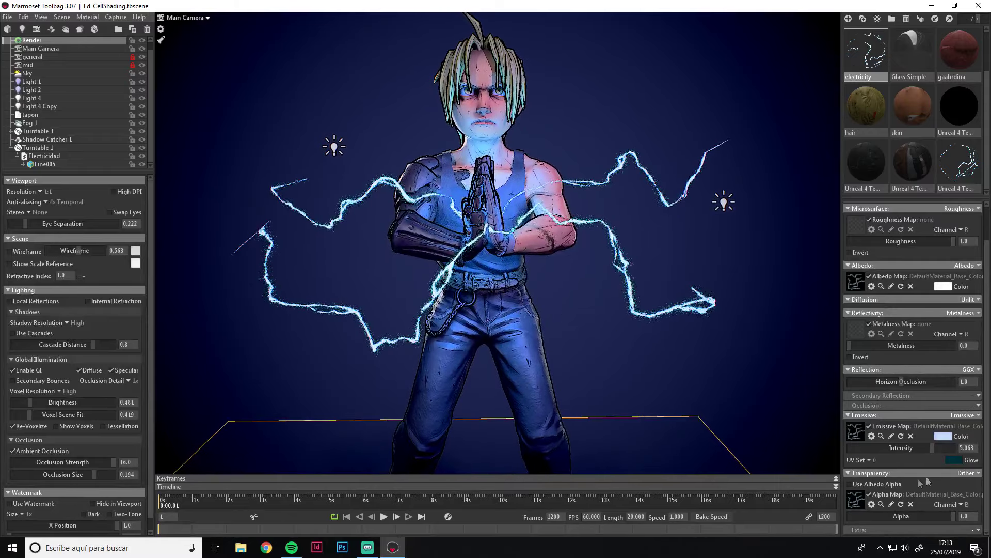
# - Return emissive intensity to 10.0 and deselect everything in the scene
pyautogui.moveTo(932, 448); pyautogui.dragTo(986, 451)
pyautogui.write('100')
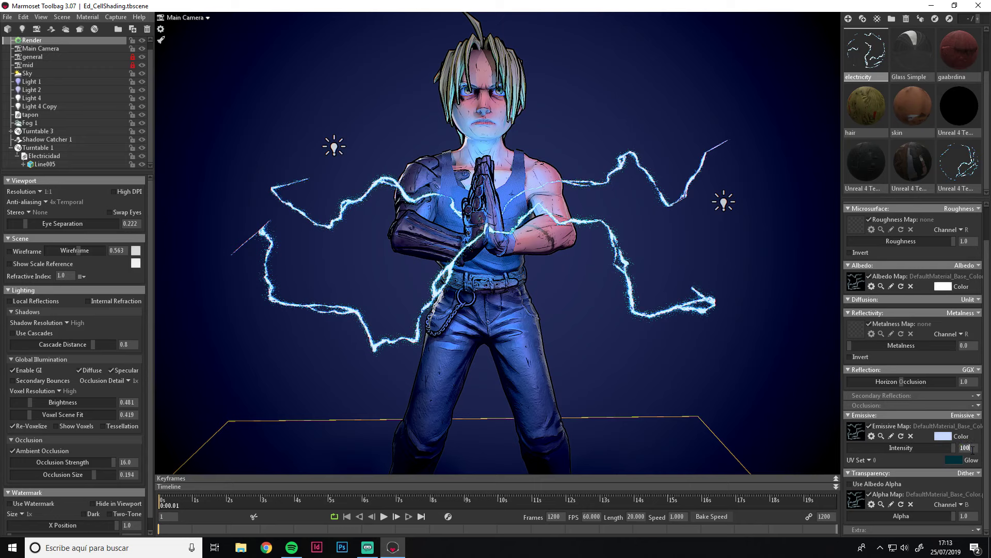
pyautogui.press('Return')
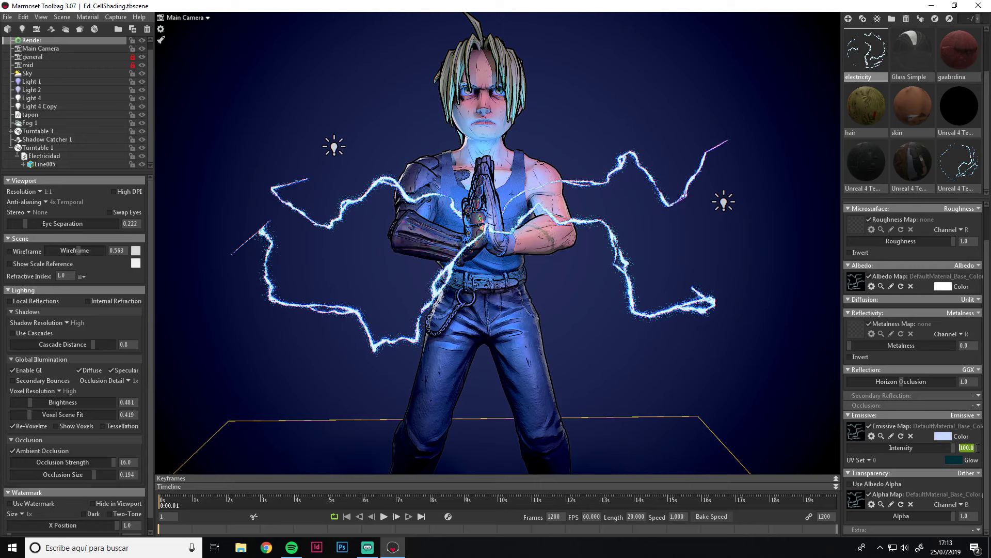
pyautogui.press('Return')
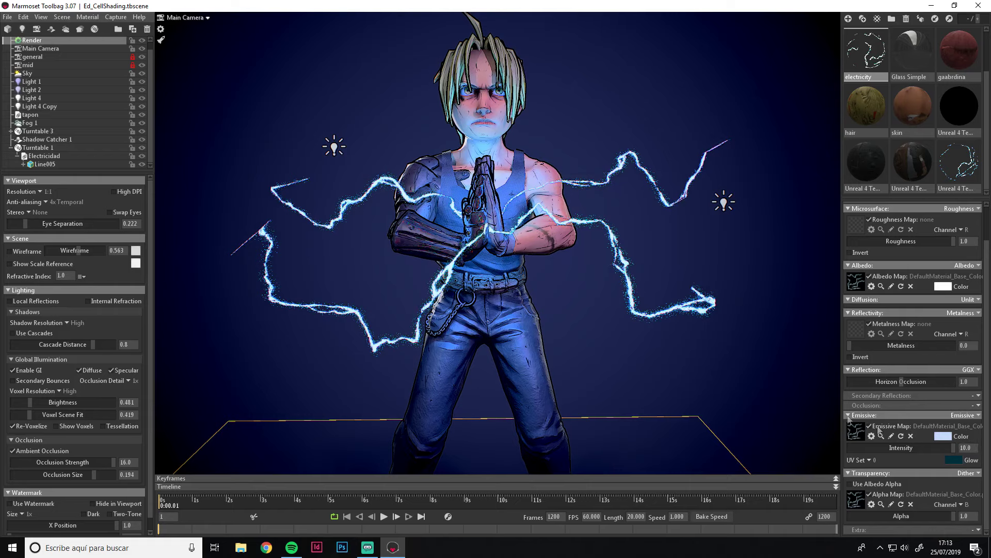
pyautogui.click(718, 275)
pyautogui.scroll(-3, 545, 272)
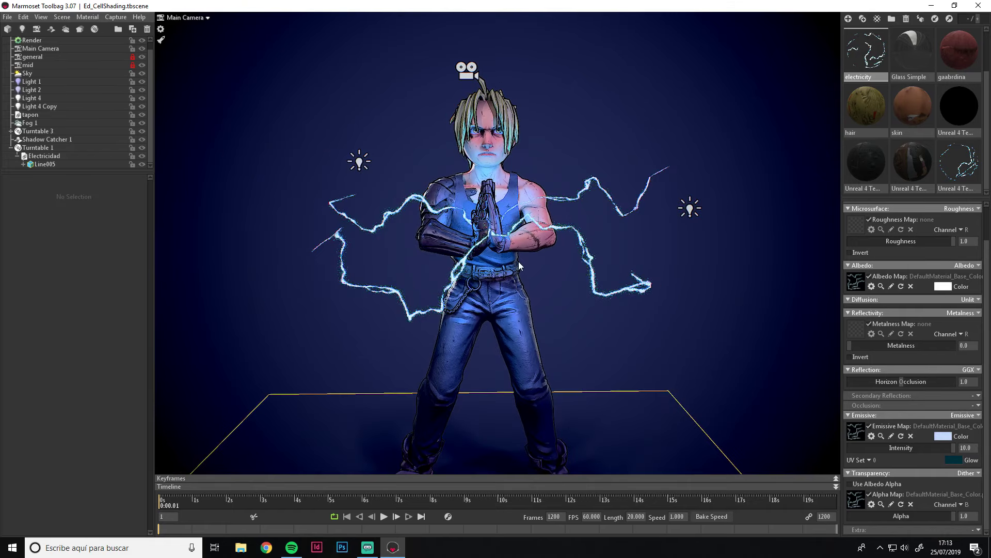
pyautogui.scroll(-1, 519, 261)
# - Play the turntable animation to about 0:19.43, then hide the Electricidad lightning
pyautogui.click(383, 516)
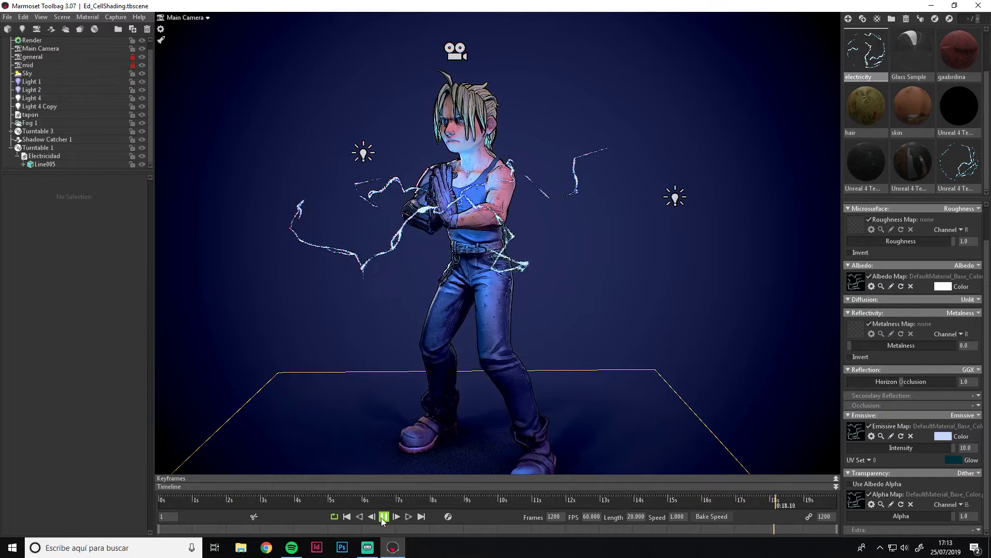
pyautogui.click(381, 517)
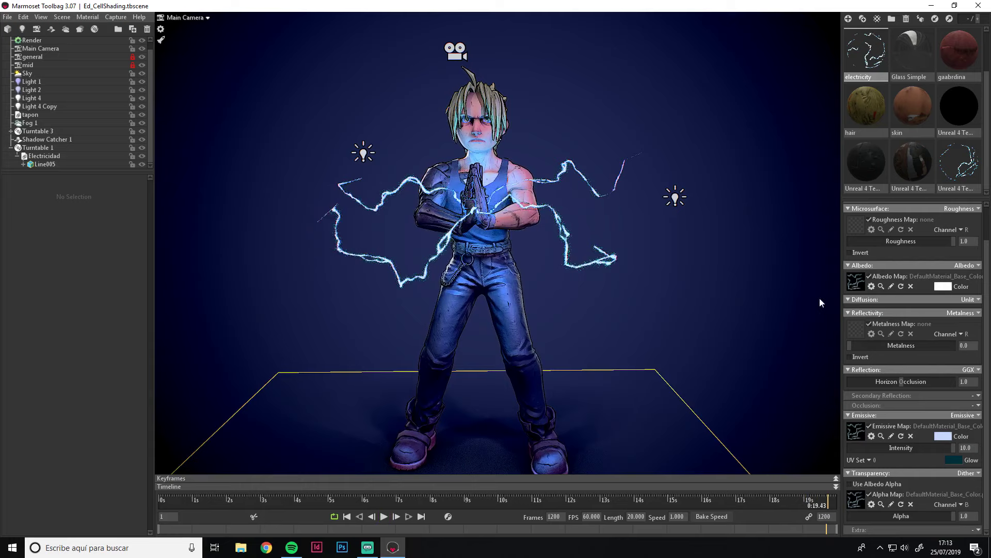
pyautogui.click(141, 155)
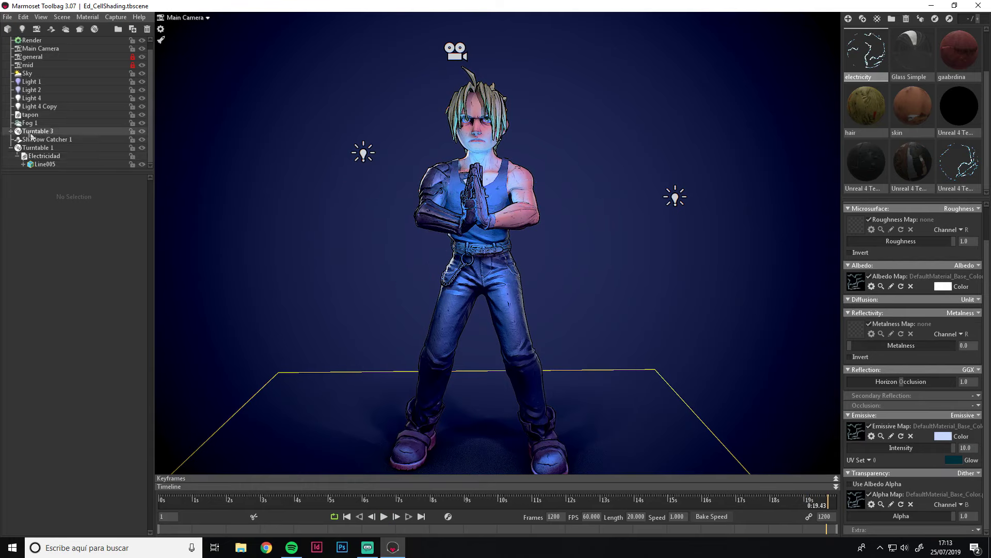
# - Expand Turntable 3 and make the lightning object inside it visible
pyautogui.click(10, 132)
pyautogui.scroll(-1, 66, 125)
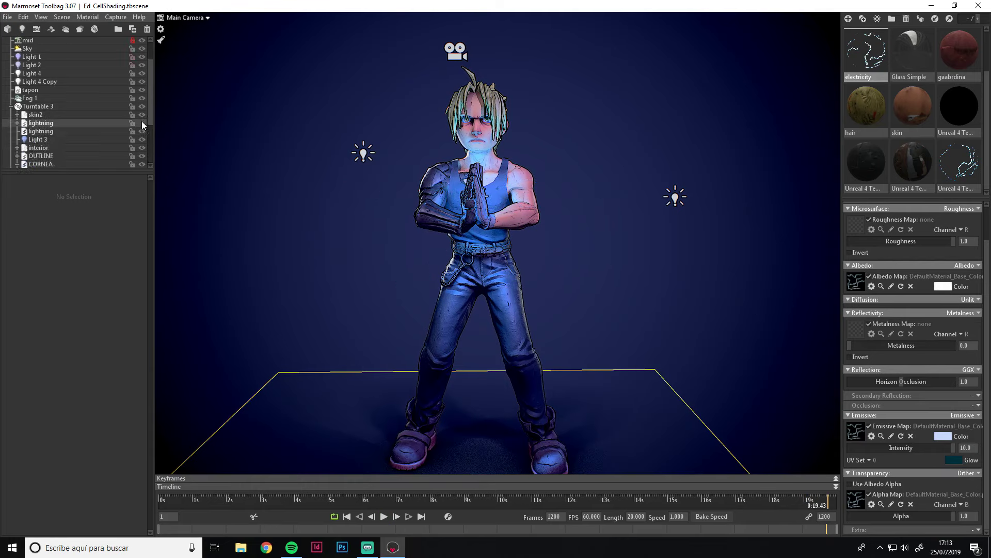
pyautogui.click(142, 123)
pyautogui.scroll(2, 527, 197)
pyautogui.scroll(2, 526, 197)
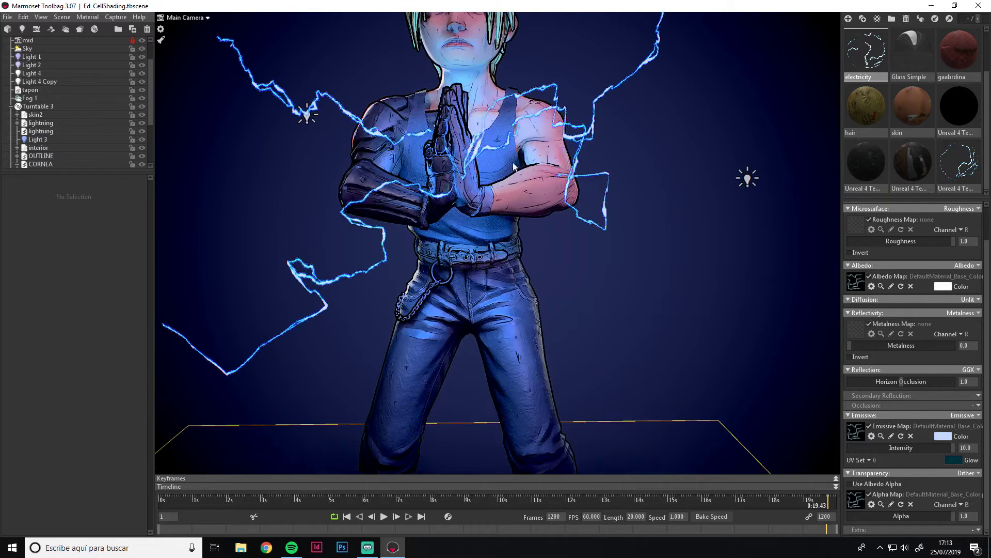
pyautogui.scroll(2, 527, 197)
pyautogui.scroll(2, 362, 248)
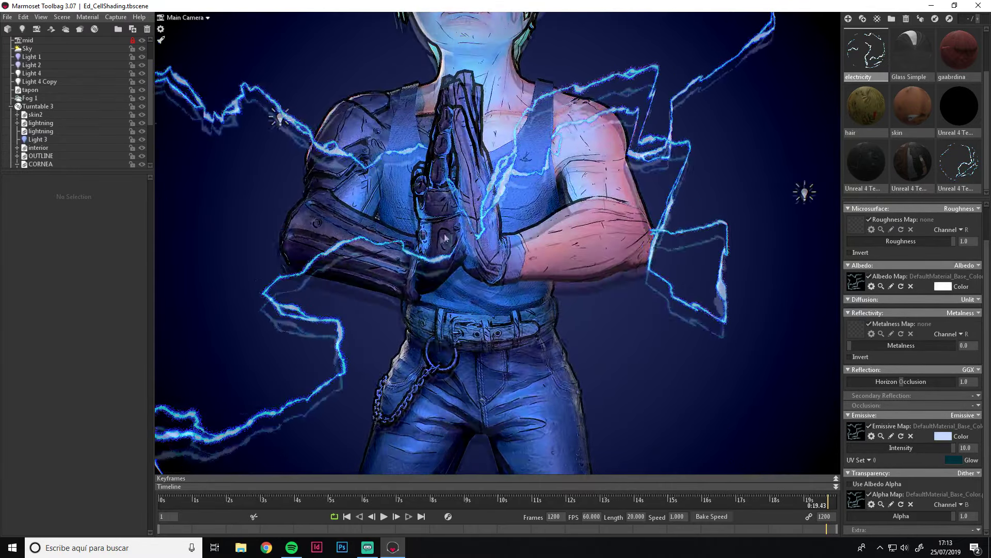
pyautogui.scroll(2, 563, 229)
pyautogui.scroll(2, 563, 228)
pyautogui.scroll(2, 523, 238)
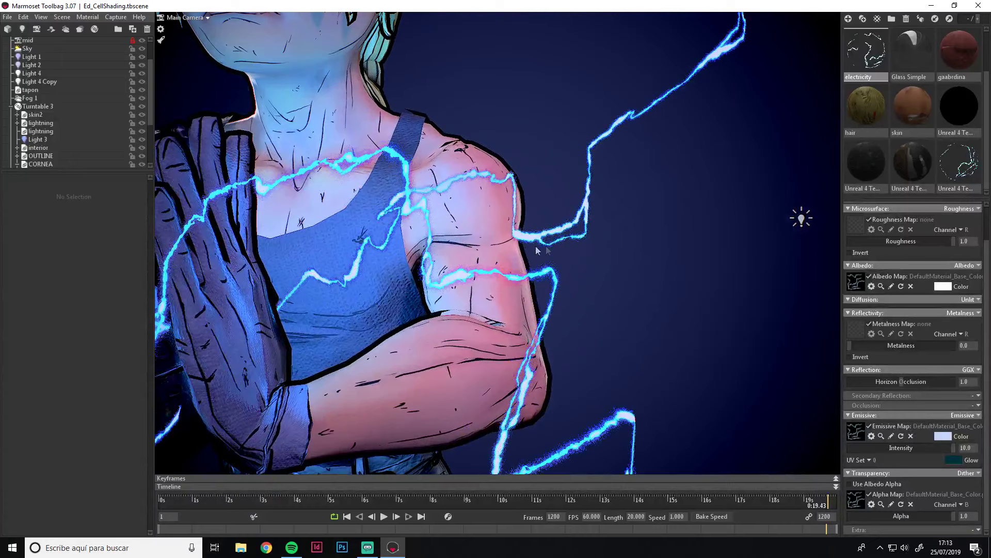
# - On the lightning's material, set Surface to None, adjust roughness, and turn Reflection off
pyautogui.click(959, 163)
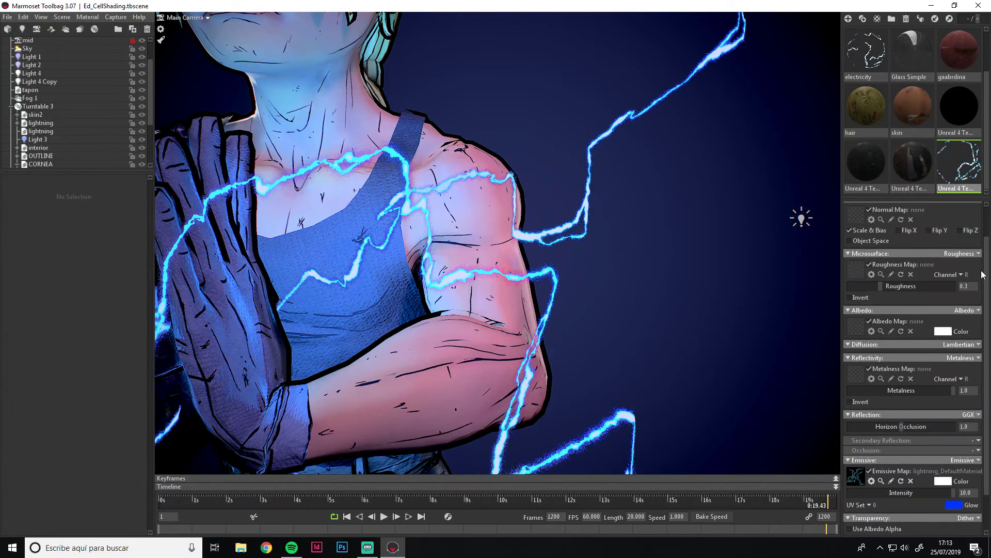
pyautogui.scroll(2, 987, 237)
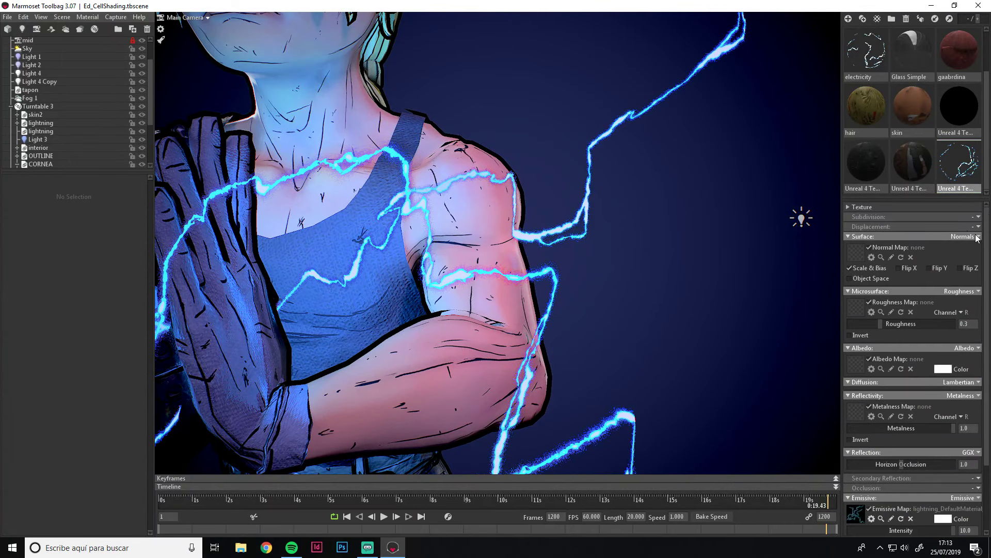
pyautogui.click(977, 238)
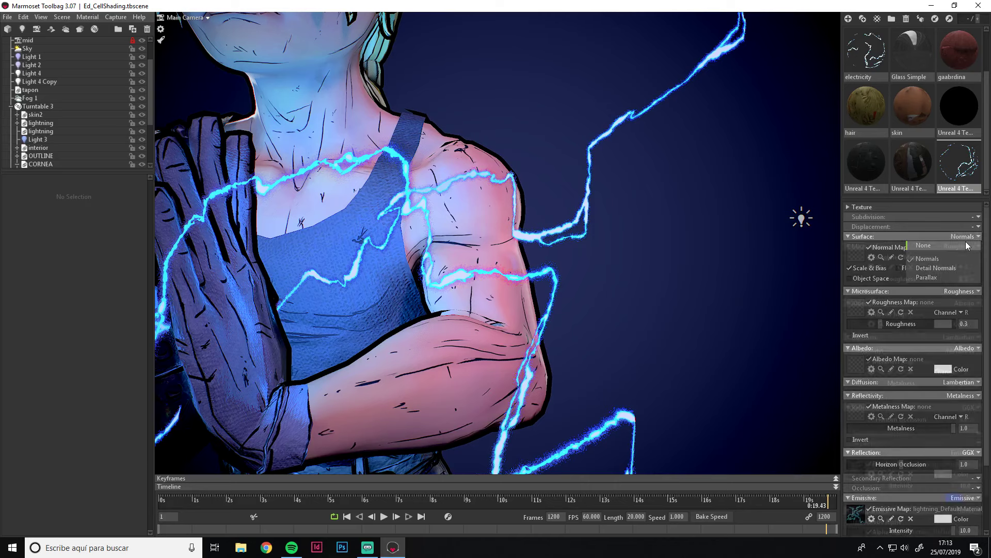
pyautogui.click(965, 245)
pyautogui.moveTo(889, 277); pyautogui.dragTo(927, 274)
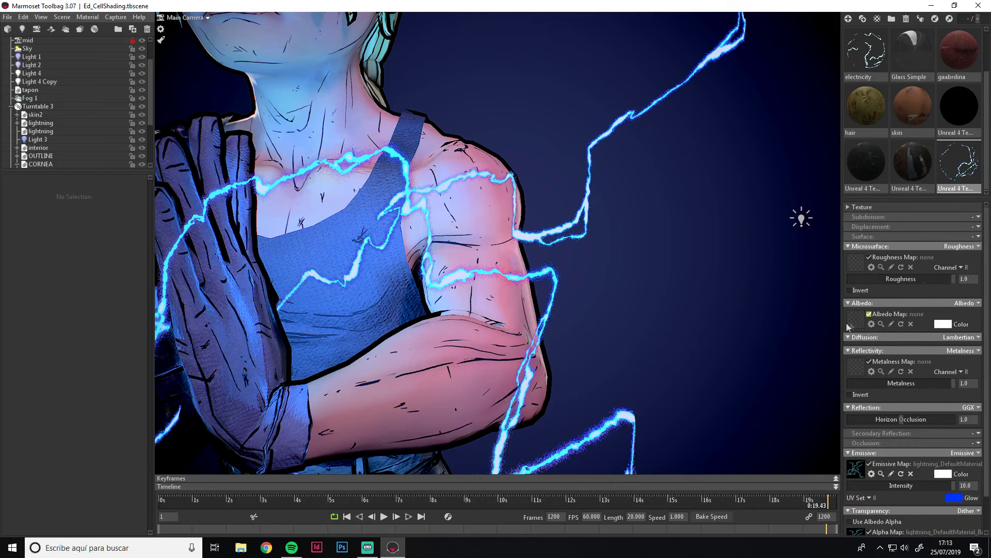
pyautogui.moveTo(986, 336); pyautogui.dragTo(985, 377)
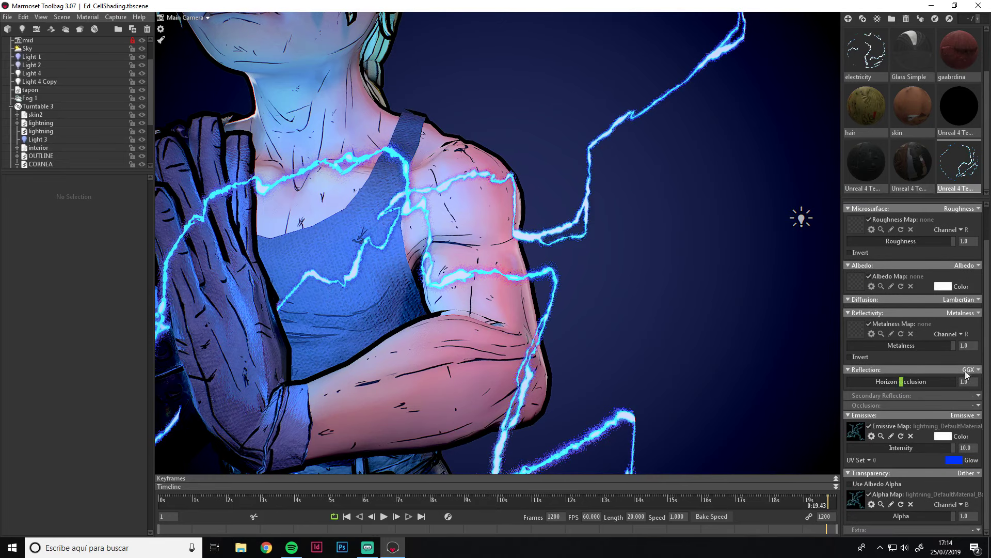
pyautogui.click(967, 370)
pyautogui.click(952, 380)
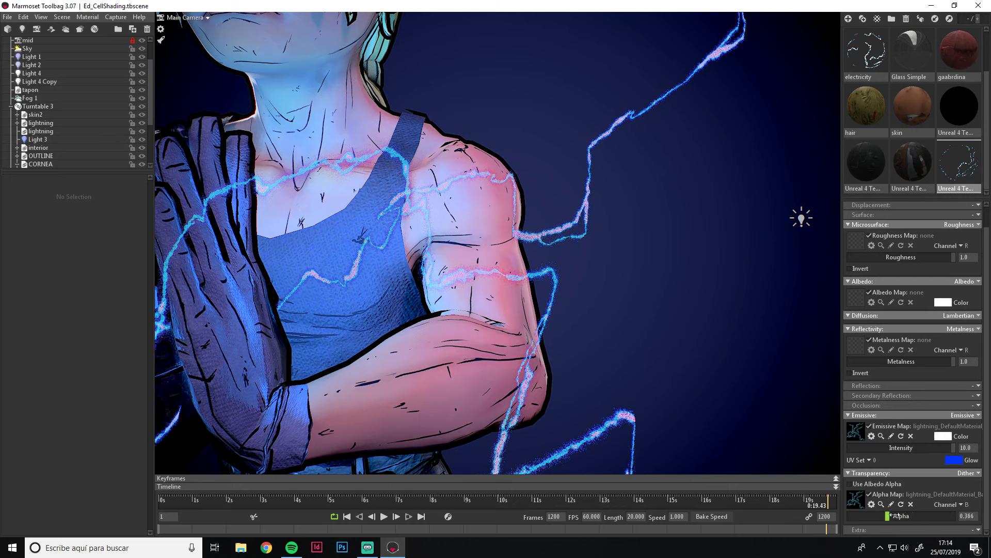
# - Hide the original lightning meshes and show the Electricidad lightning group in the outliner
pyautogui.click(141, 123)
pyautogui.scroll(-3, 63, 128)
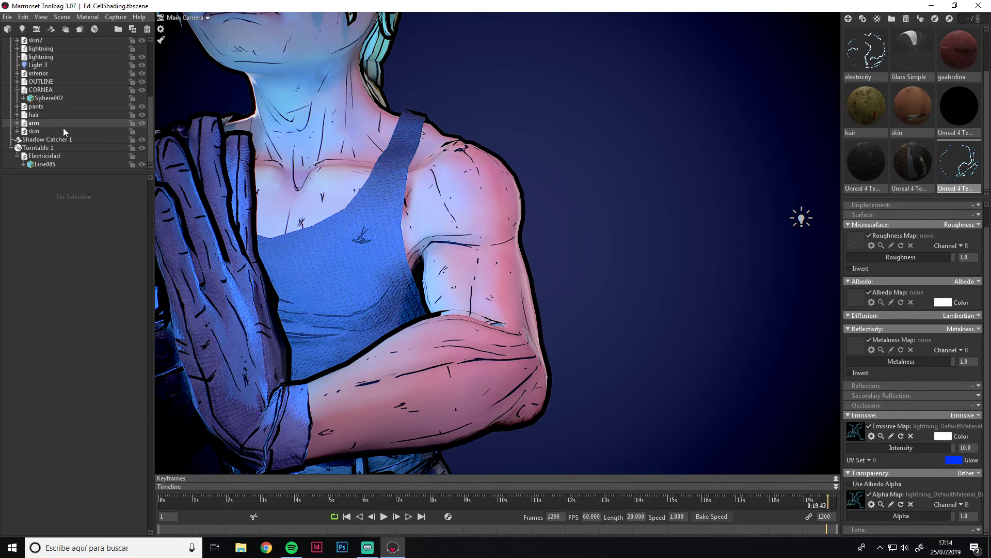
pyautogui.click(141, 156)
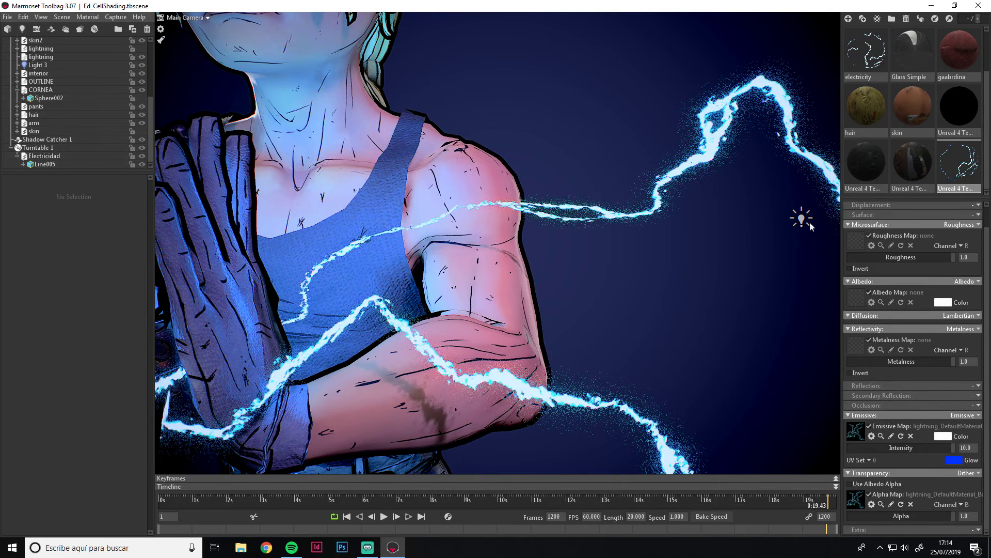
# - Set the electricity material's Alpha Map Channel to G instead of R
pyautogui.click(862, 62)
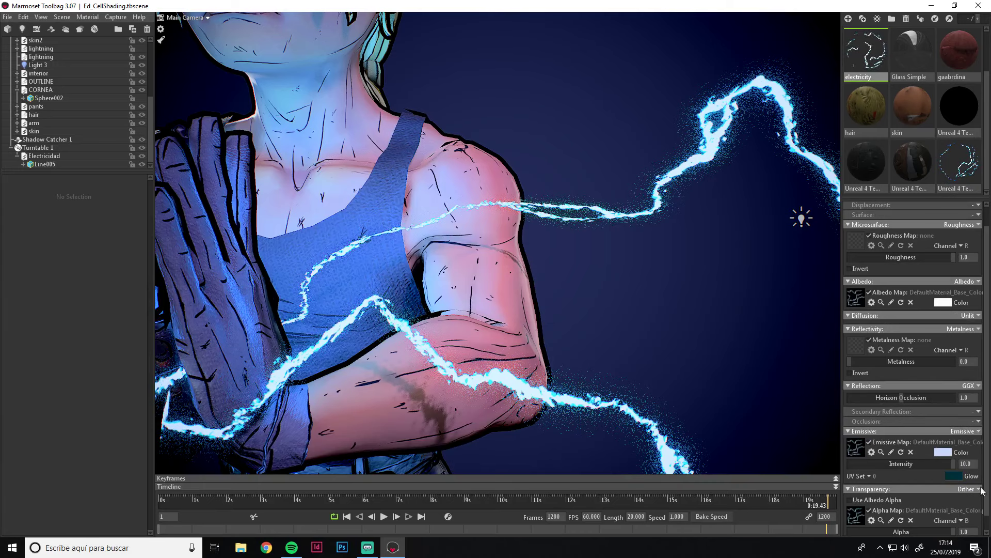
pyautogui.scroll(-1, 974, 517)
pyautogui.click(959, 504)
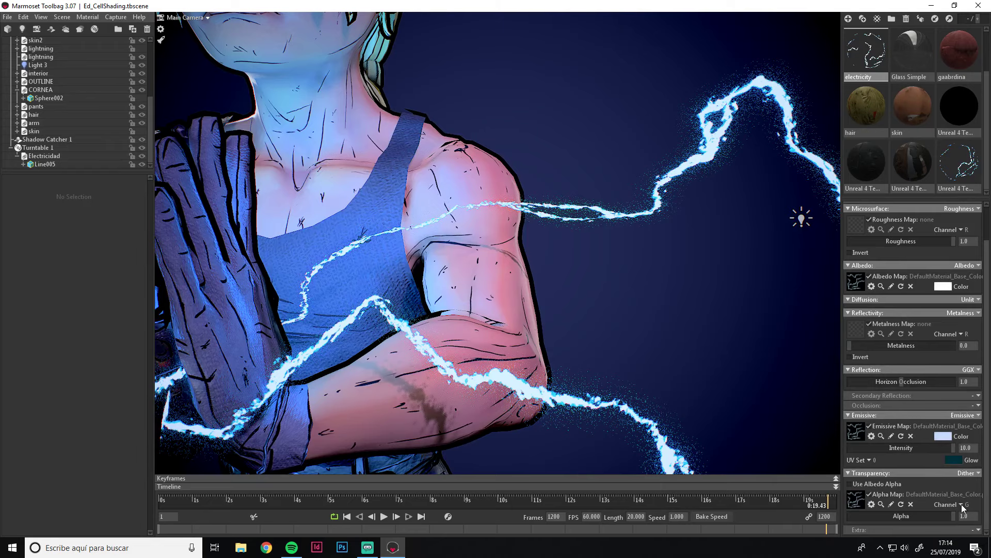
pyautogui.click(959, 503)
pyautogui.click(942, 466)
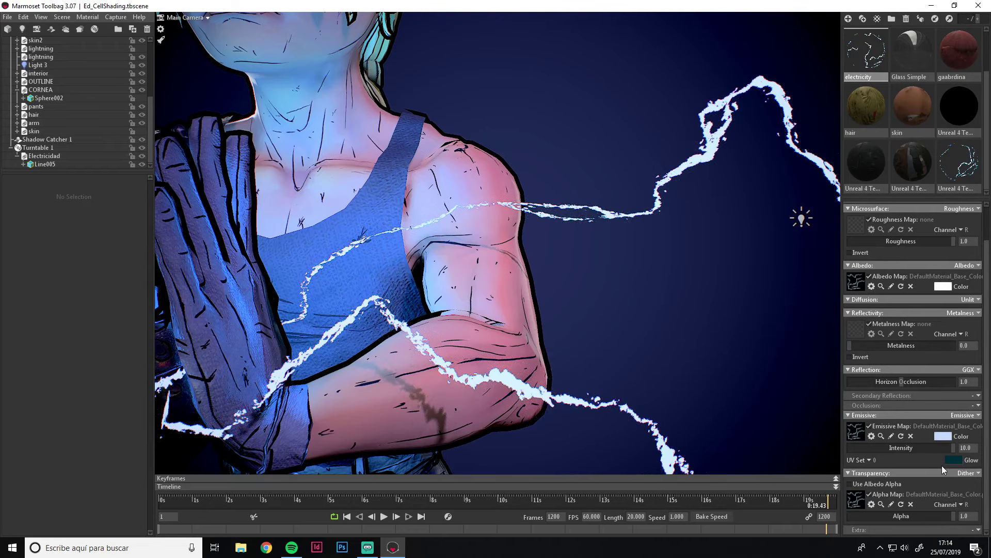
pyautogui.scroll(-5, 537, 328)
pyautogui.scroll(-3, 570, 356)
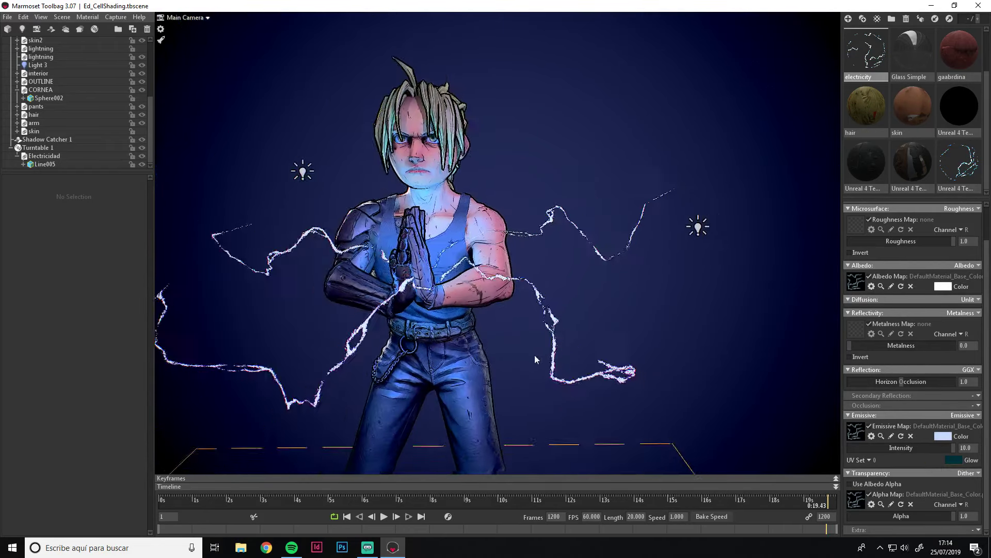
pyautogui.scroll(-3, 534, 355)
pyautogui.click(960, 504)
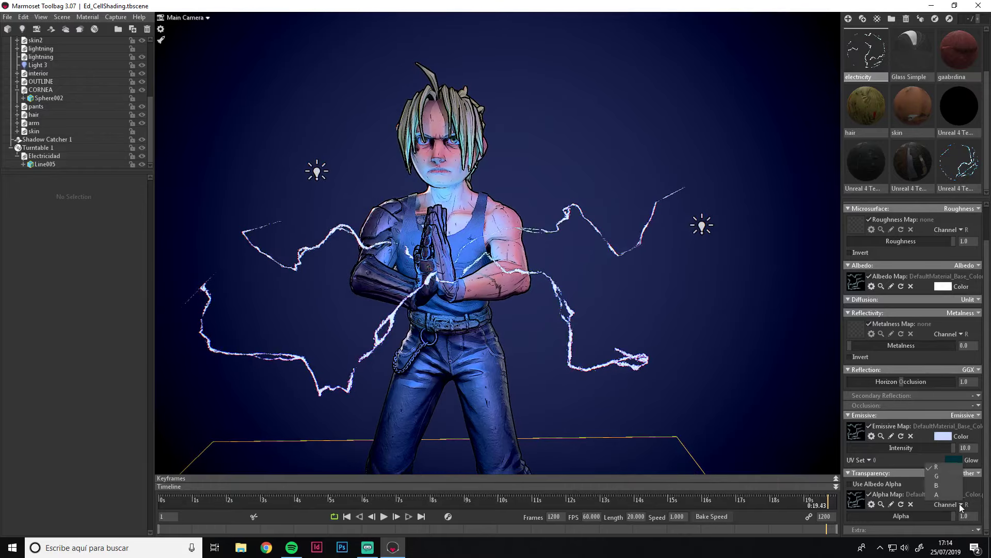
pyautogui.click(942, 474)
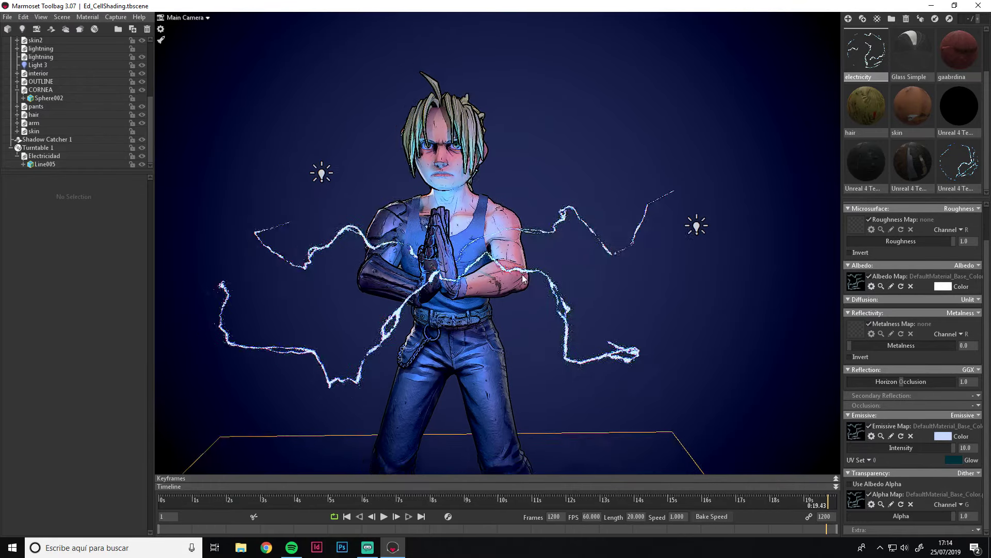
# - Turn off the electricity material's albedo texture map
pyautogui.moveTo(671, 355)
pyautogui.mouseDown()
pyautogui.moveTo(549, 267)
pyautogui.moveTo(562, 277)
pyautogui.moveTo(525, 235)
pyautogui.mouseUp()
pyautogui.scroll(5, 525, 235)
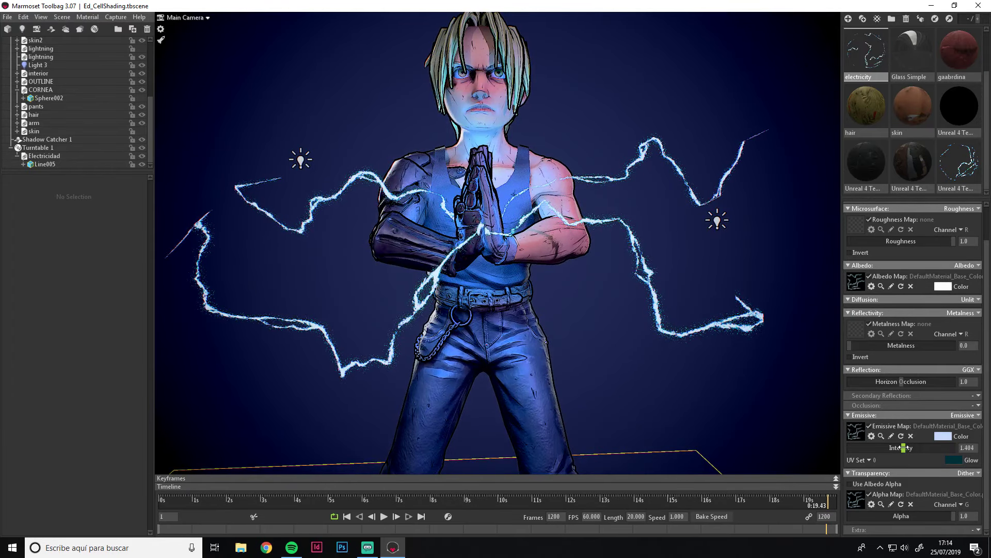
pyautogui.click(978, 266)
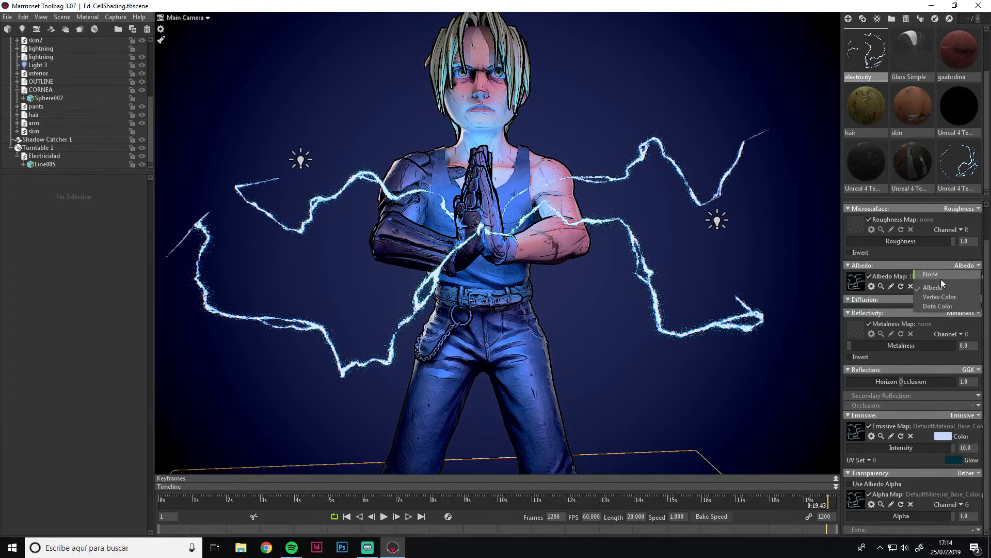
pyautogui.scroll(1, 939, 275)
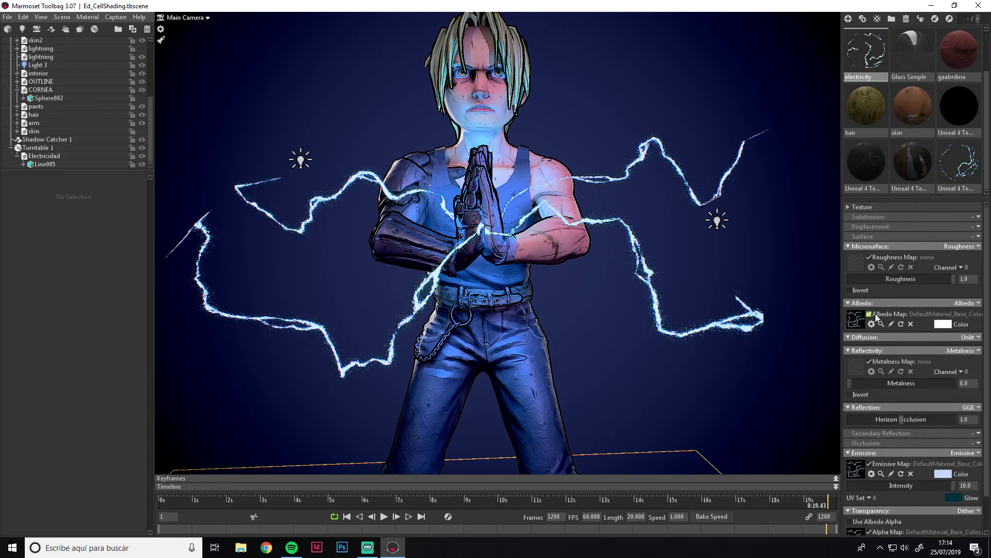
pyautogui.click(875, 314)
# - Change the electricity material's albedo colour to a pale cyan, tinting the bolts blue
pyautogui.click(937, 325)
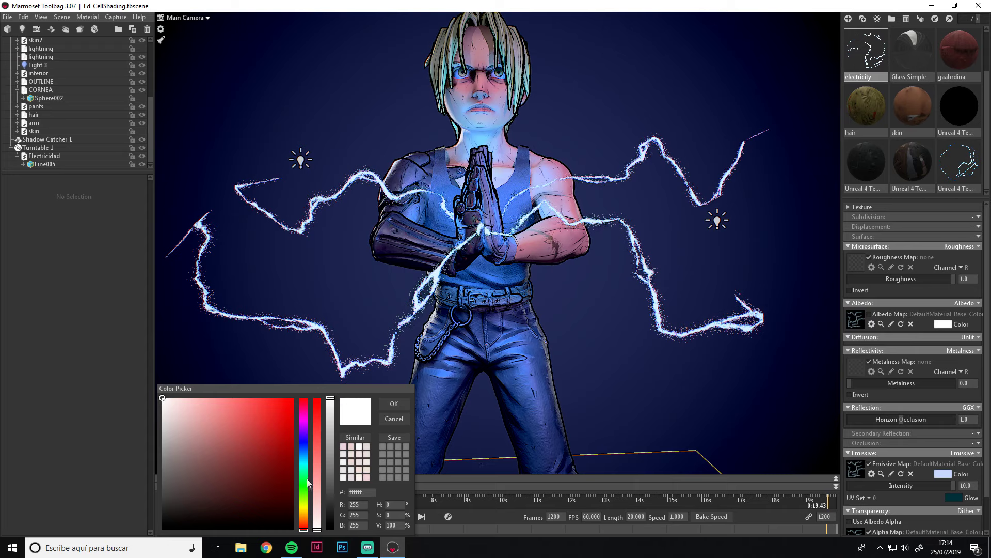
pyautogui.click(302, 462)
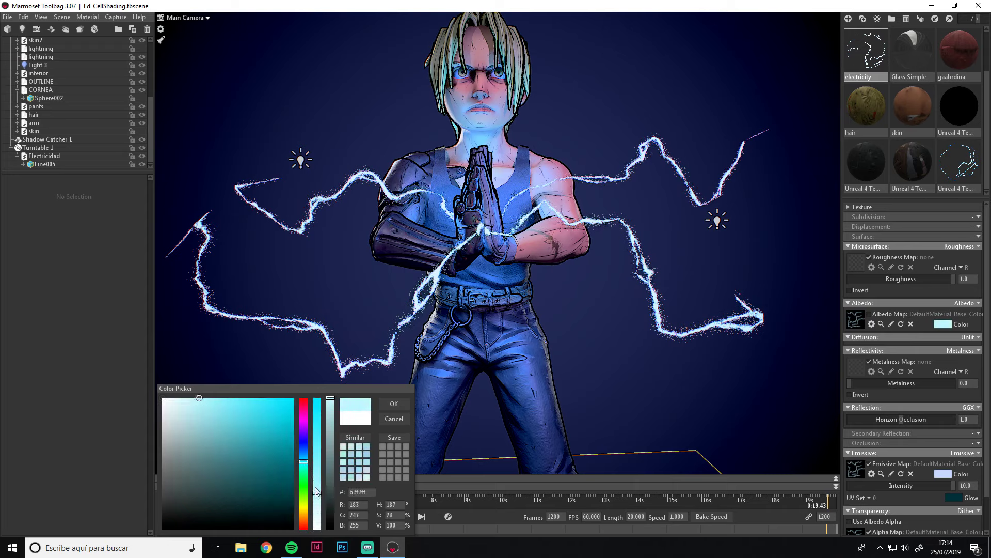
pyautogui.click(392, 402)
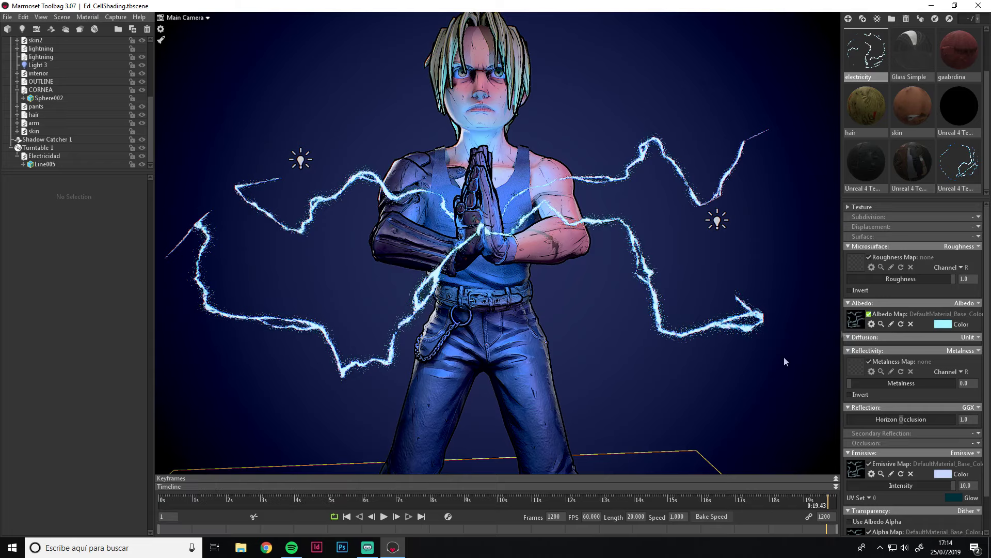
pyautogui.scroll(-5, 598, 283)
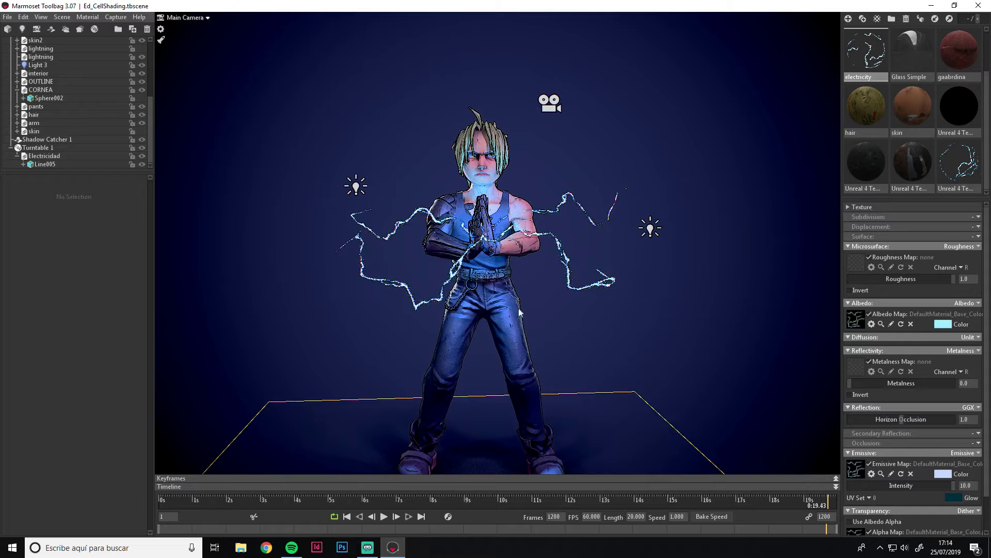
pyautogui.moveTo(519, 311); pyautogui.dragTo(511, 316)
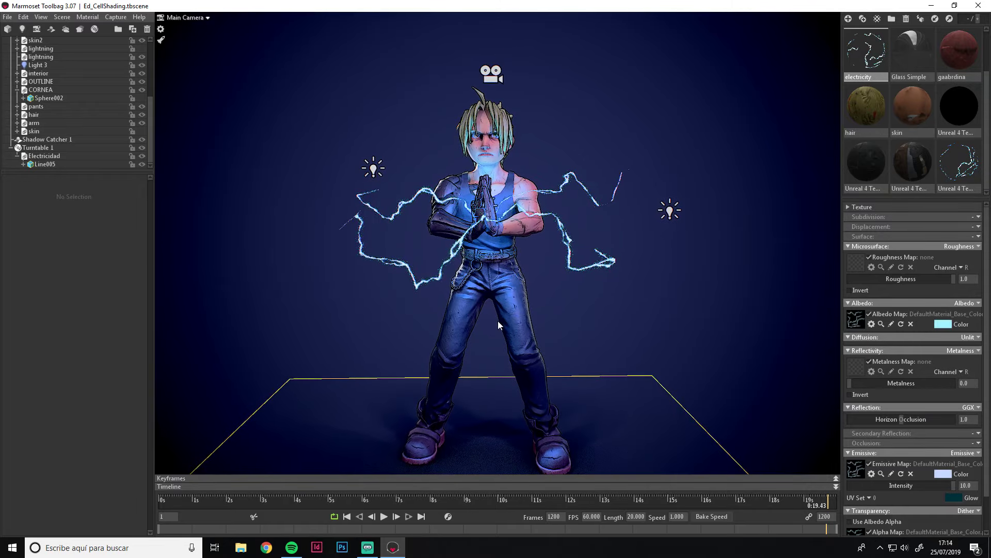